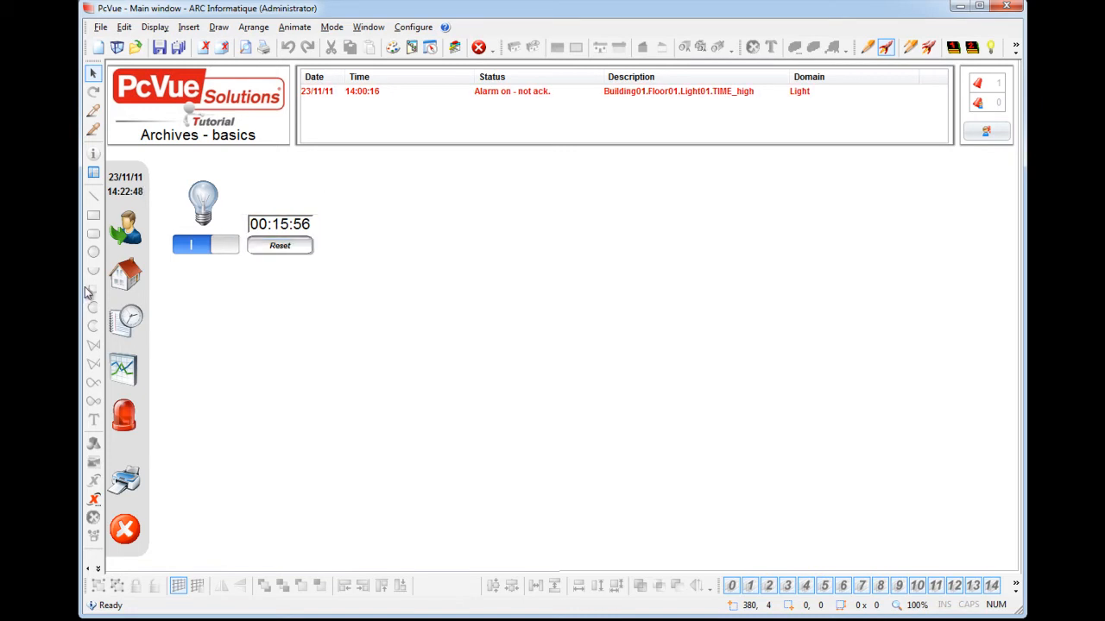
# - Toggle the light's on/off switch and leave the lamp switched on
pyautogui.click(206, 245)
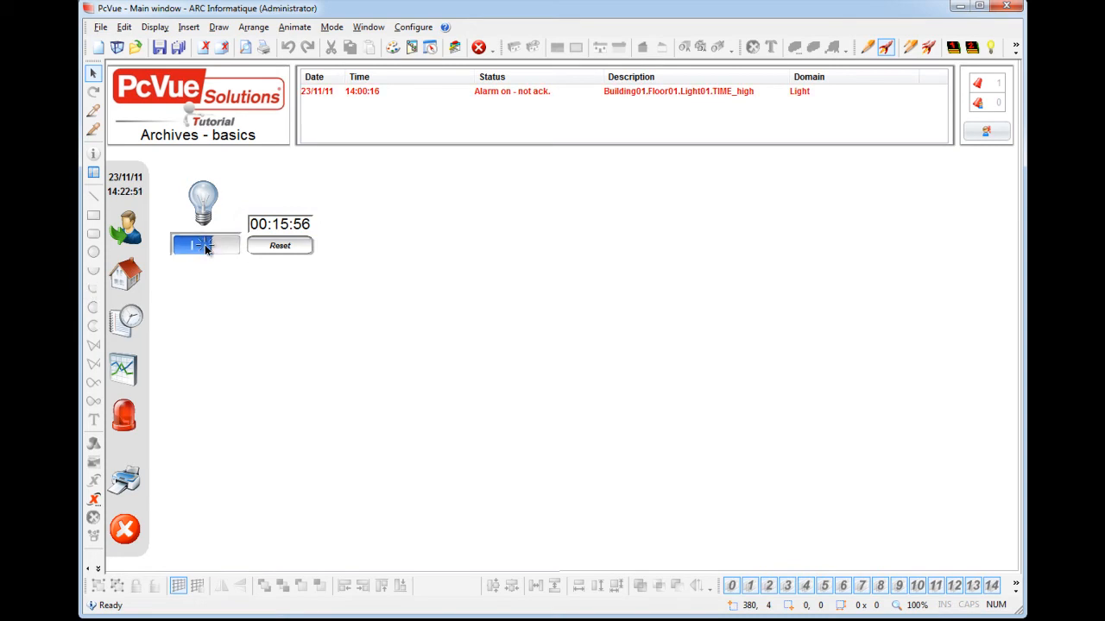
pyautogui.click(209, 245)
pyautogui.click(208, 246)
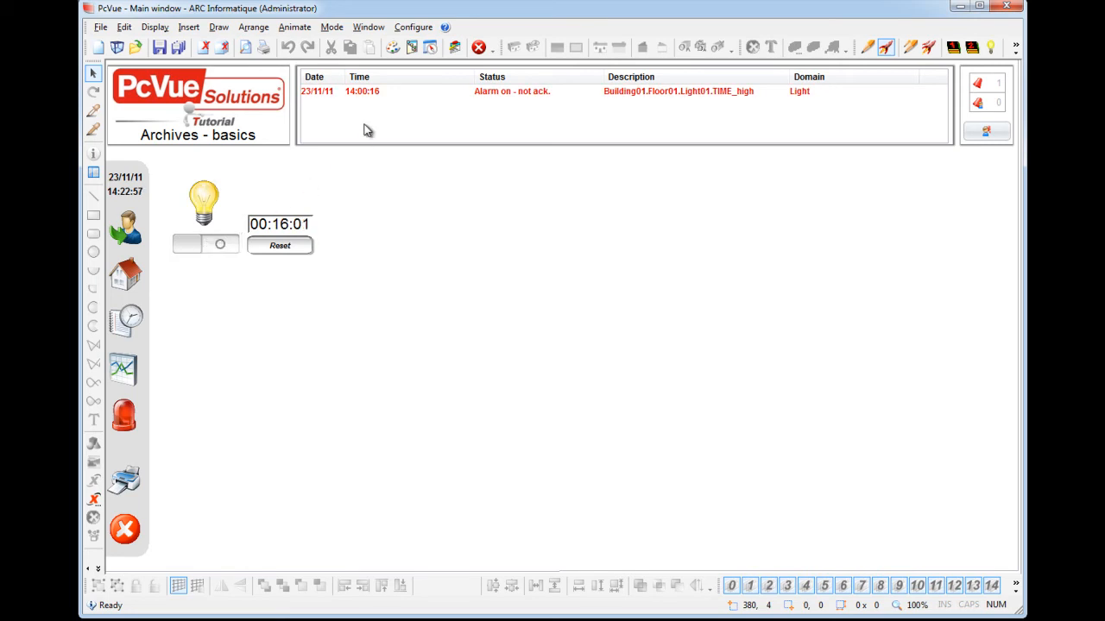
# - In the Application Explorer, start a new proprietary archive unit and name it MyArchives
pyautogui.click(412, 27)
pyautogui.click(411, 43)
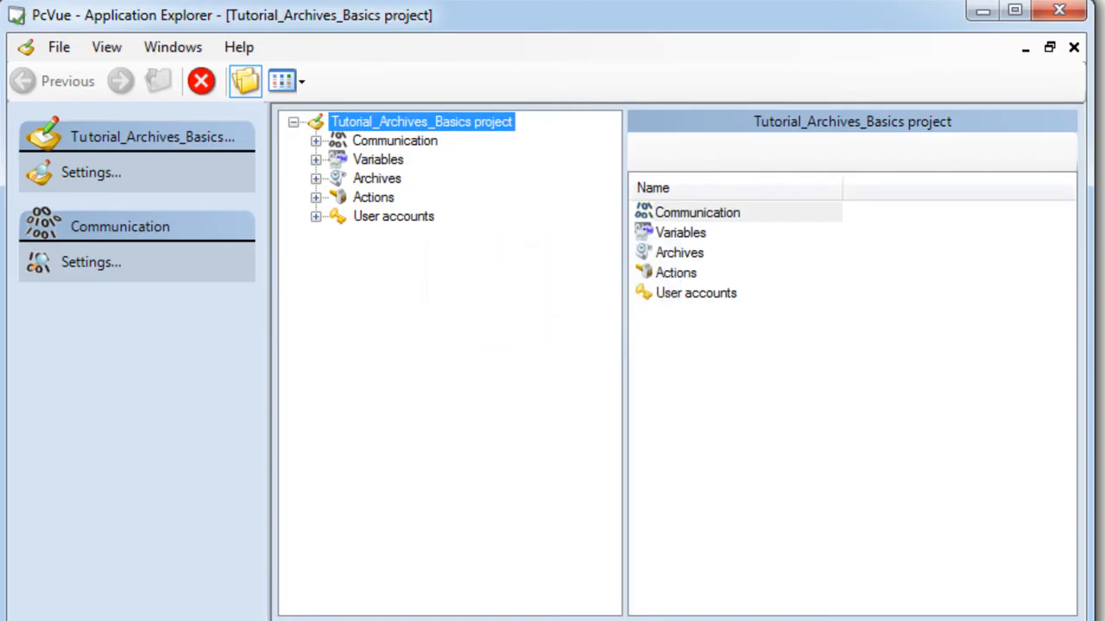
pyautogui.click(316, 179)
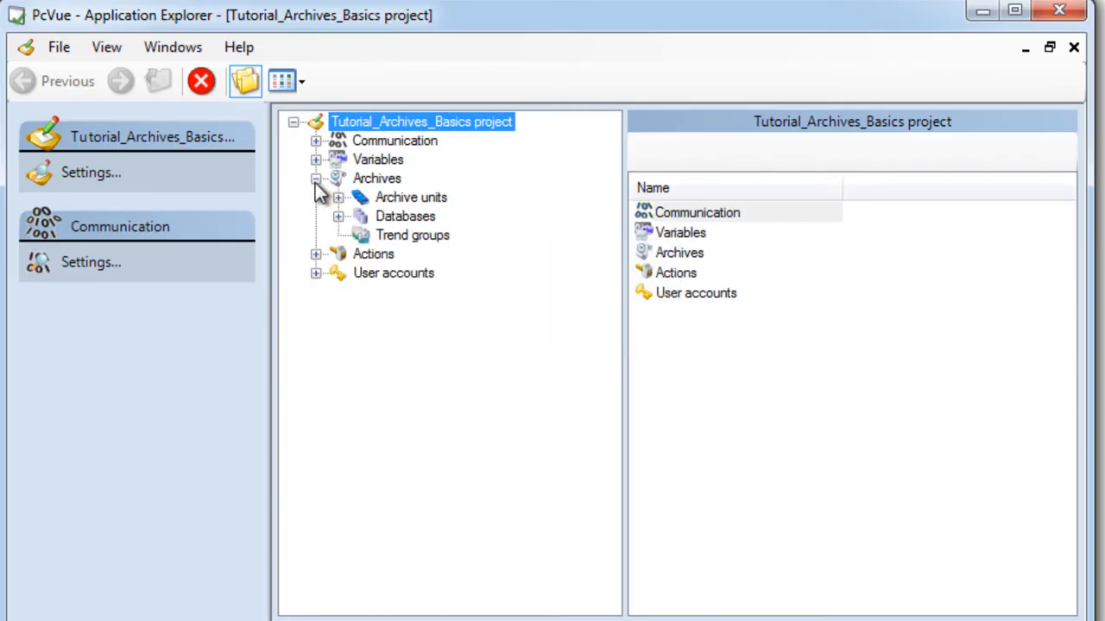
pyautogui.click(414, 200)
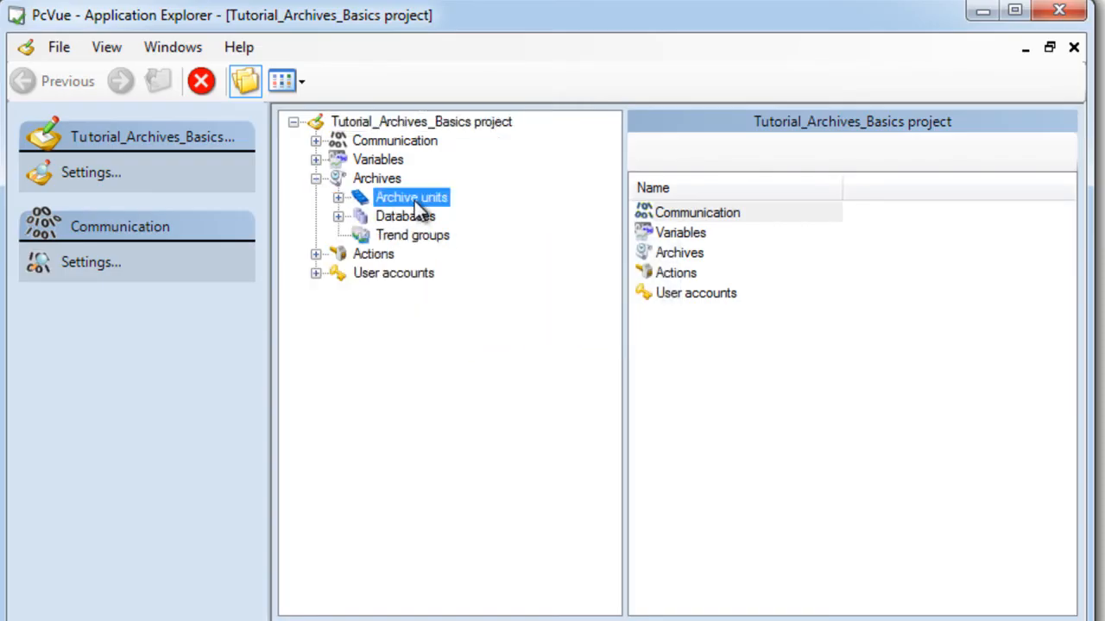
pyautogui.rightClick(431, 200)
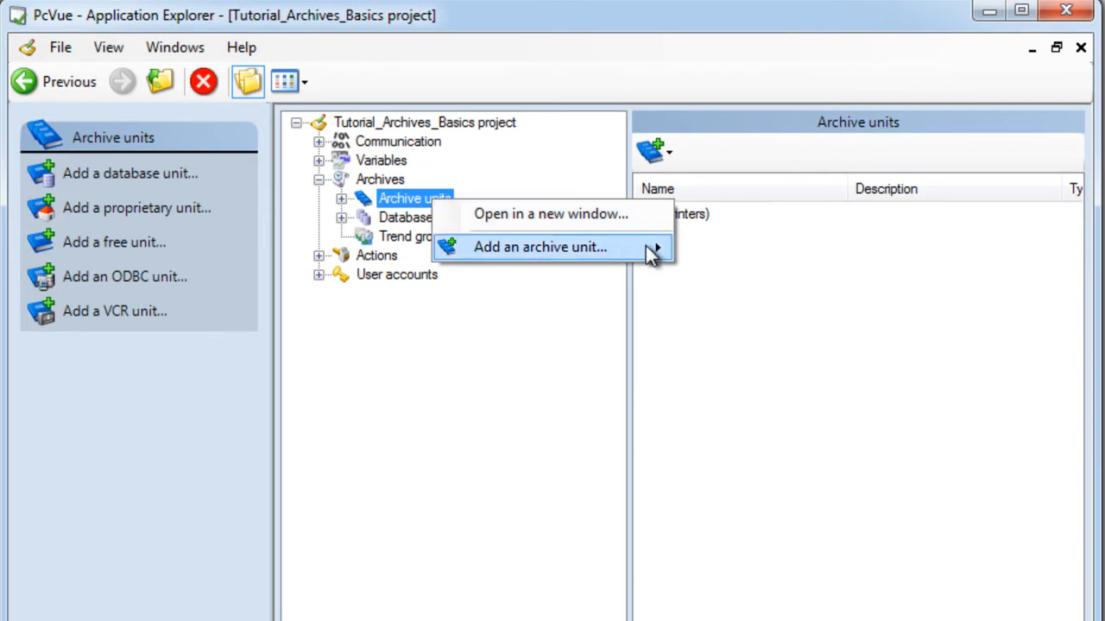
pyautogui.moveTo(648, 256)
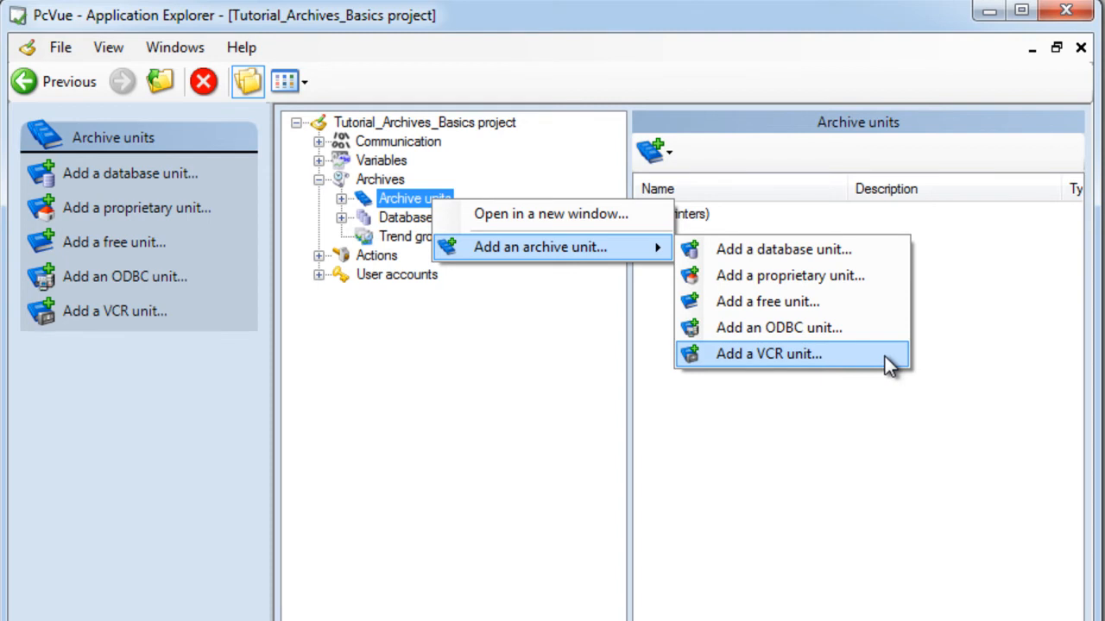
pyautogui.click(880, 276)
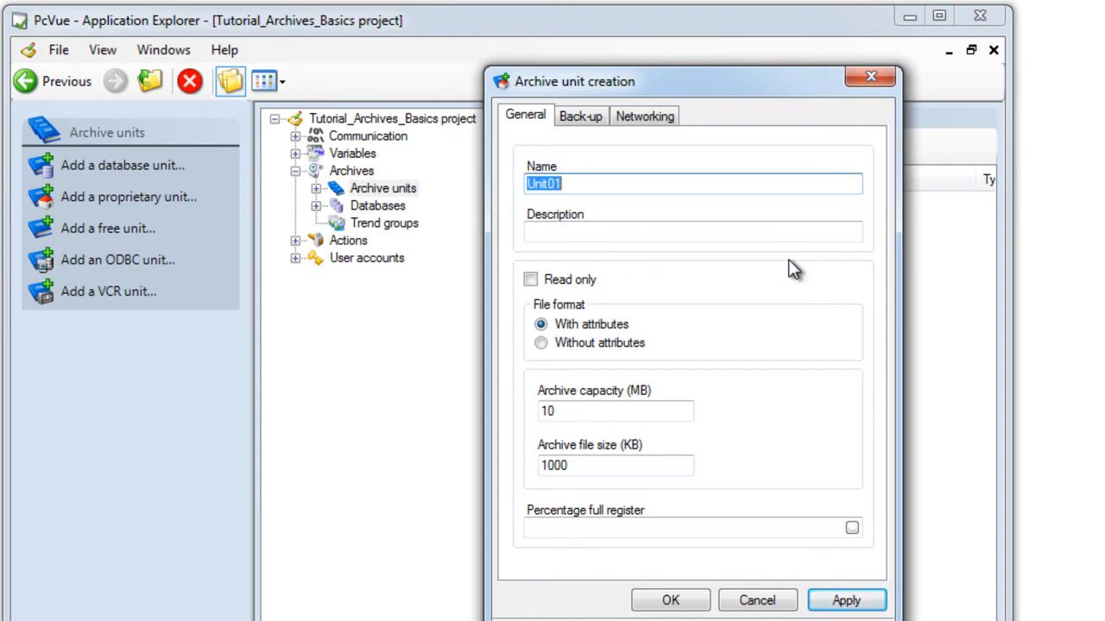
pyautogui.write('MyArchives')
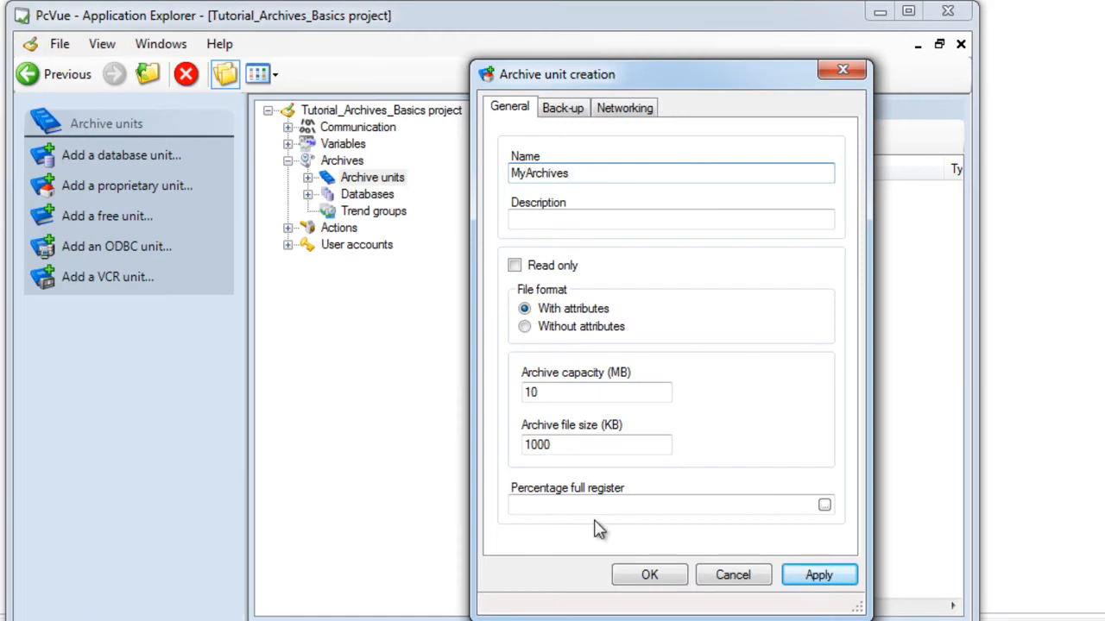
# - Set the new unit's archive capacity to 1 MB and its archive file size to 10 KB
pyautogui.click(544, 396)
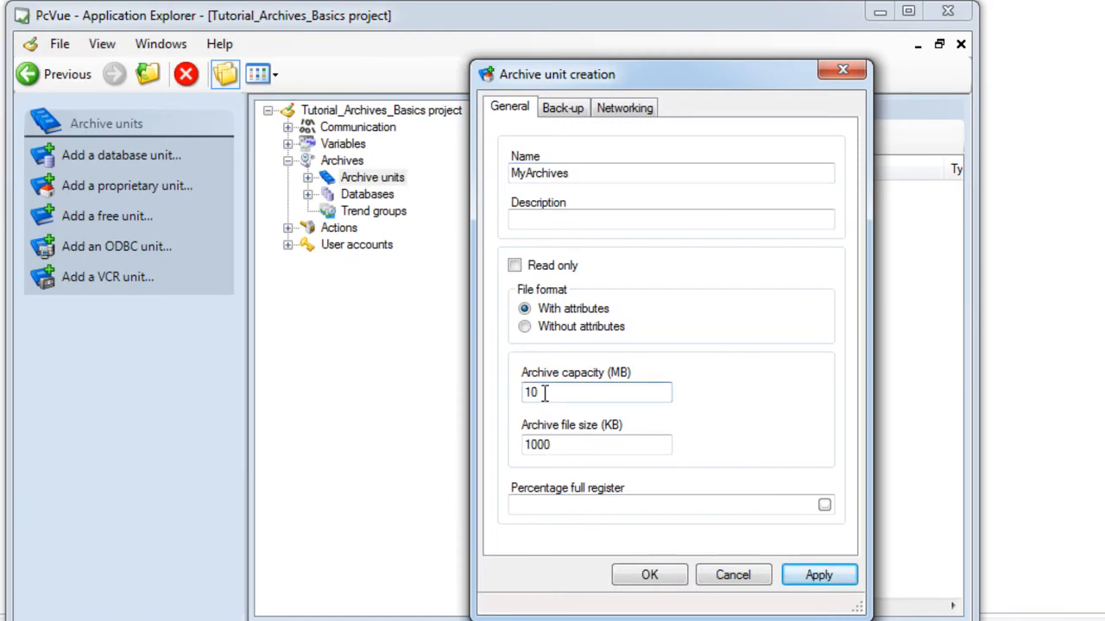
pyautogui.press('BackSpace')
pyautogui.click(557, 442)
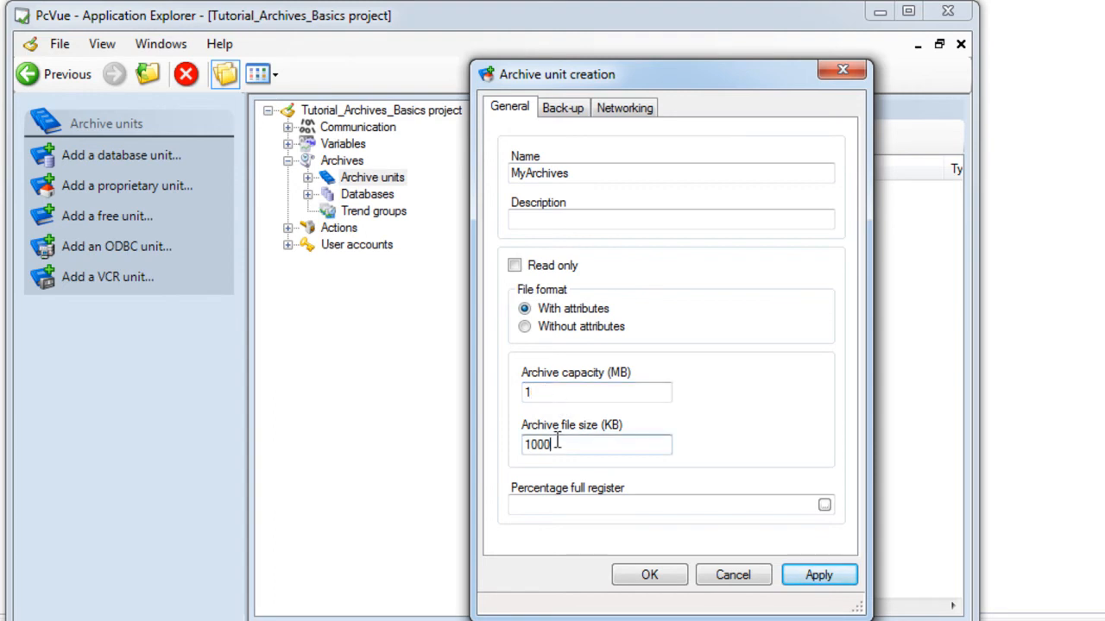
pyautogui.press('BackSpace')
pyautogui.press('BackSpace')
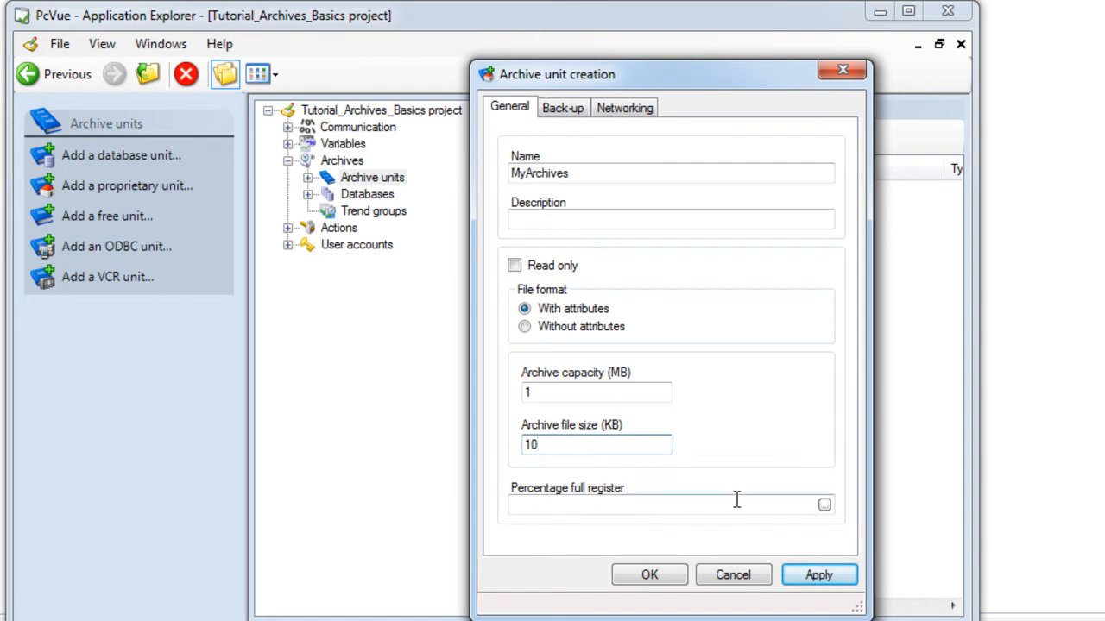
# - For the percentage full register, create a register variable Fill_Rate with unit %, format ####u and maximum value 100
pyautogui.click(825, 507)
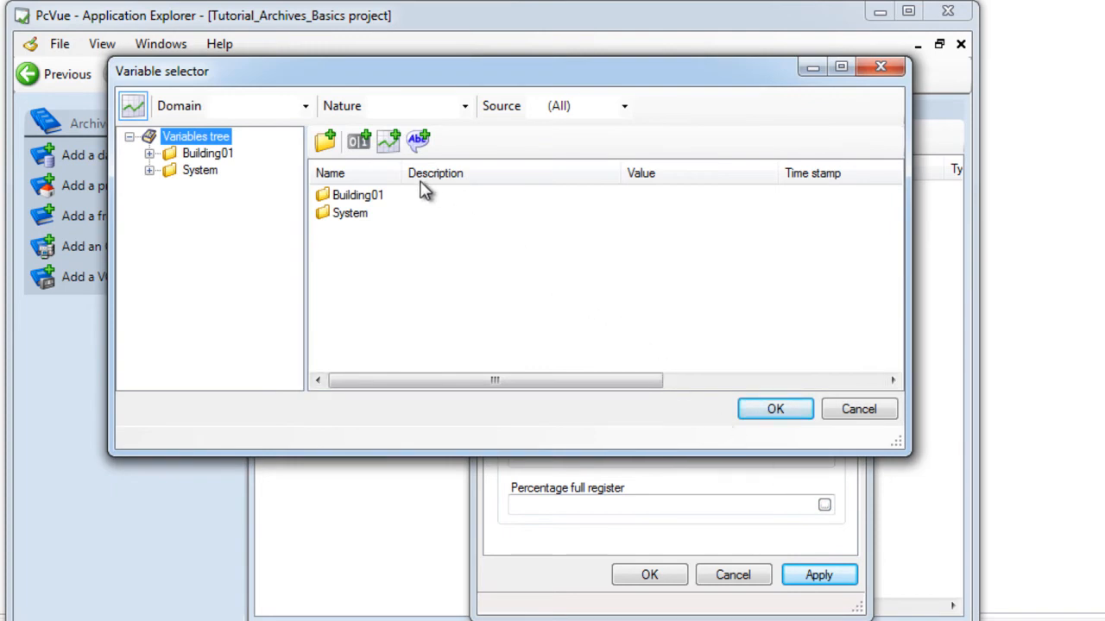
pyautogui.click(388, 139)
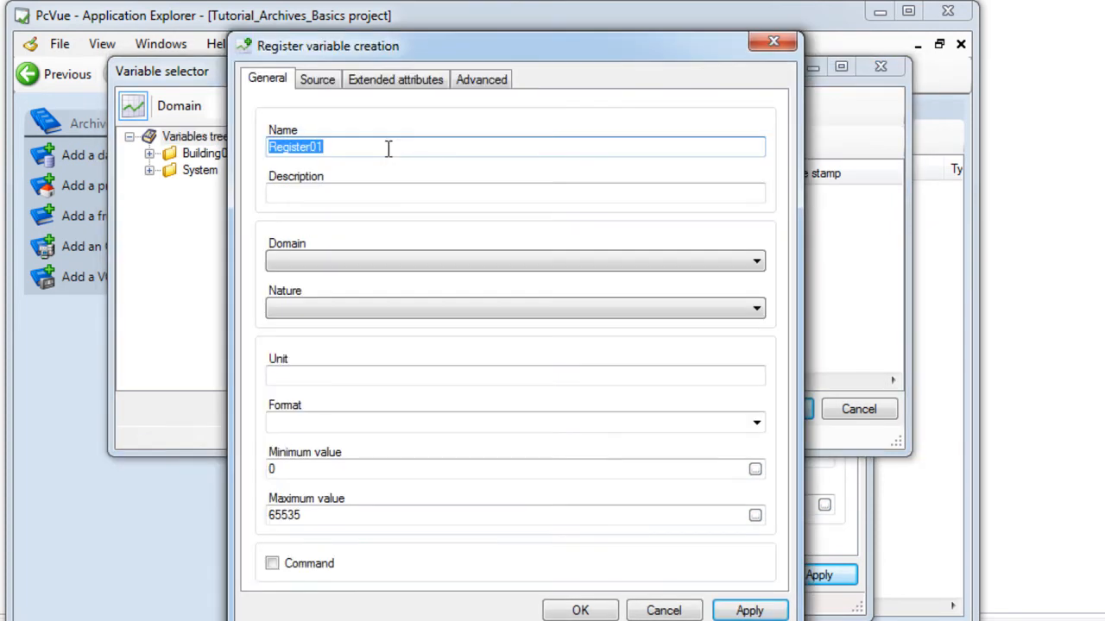
pyautogui.write('Fill_Rate')
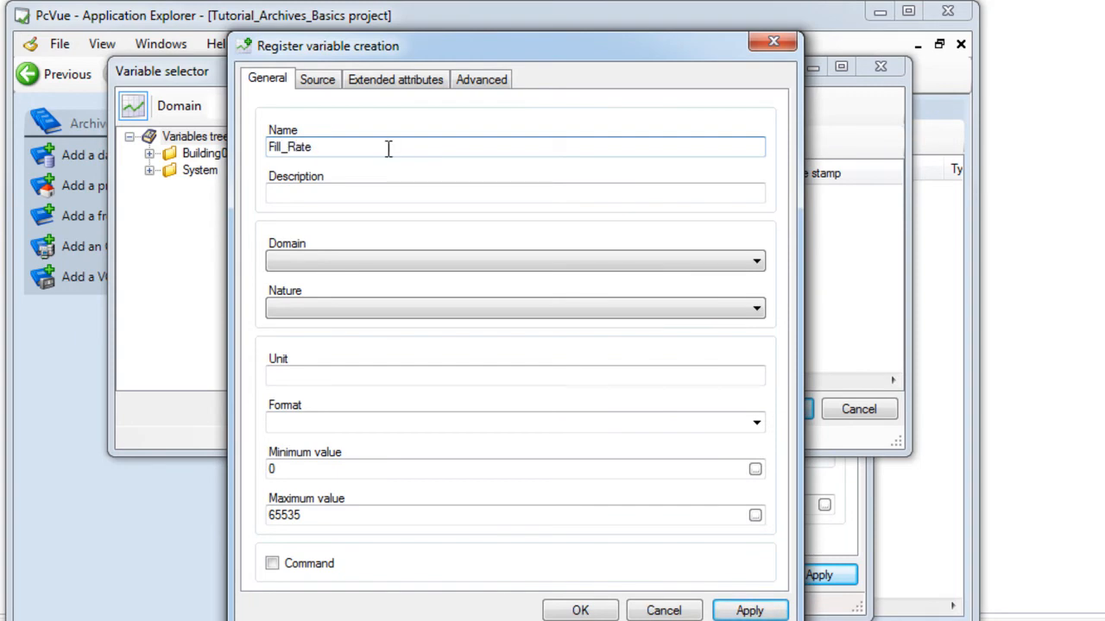
pyautogui.click(330, 373)
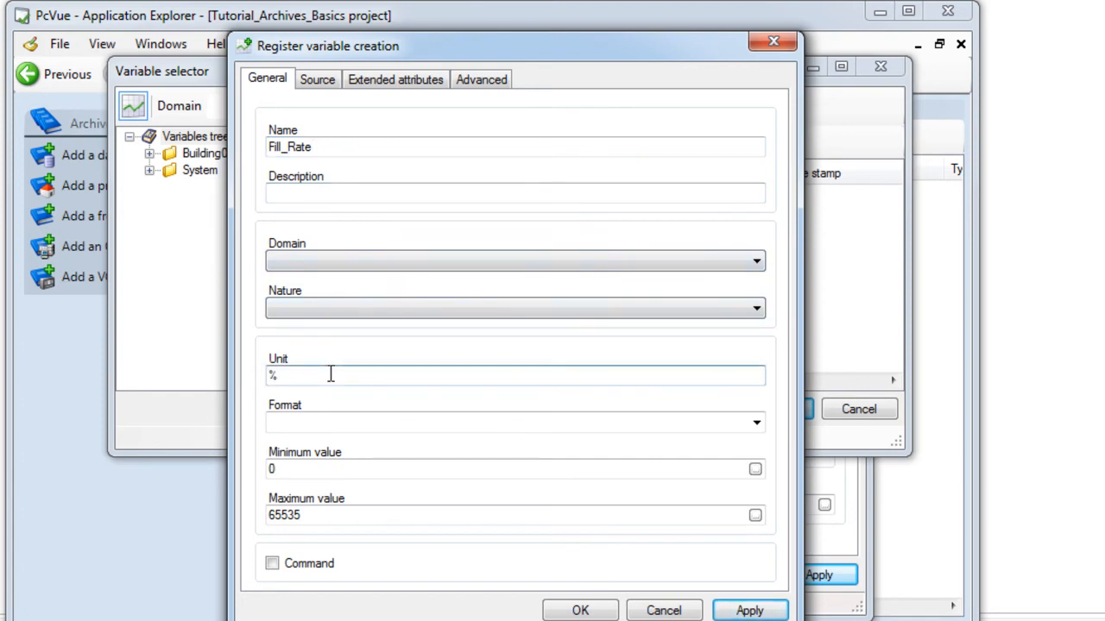
pyautogui.click(316, 421)
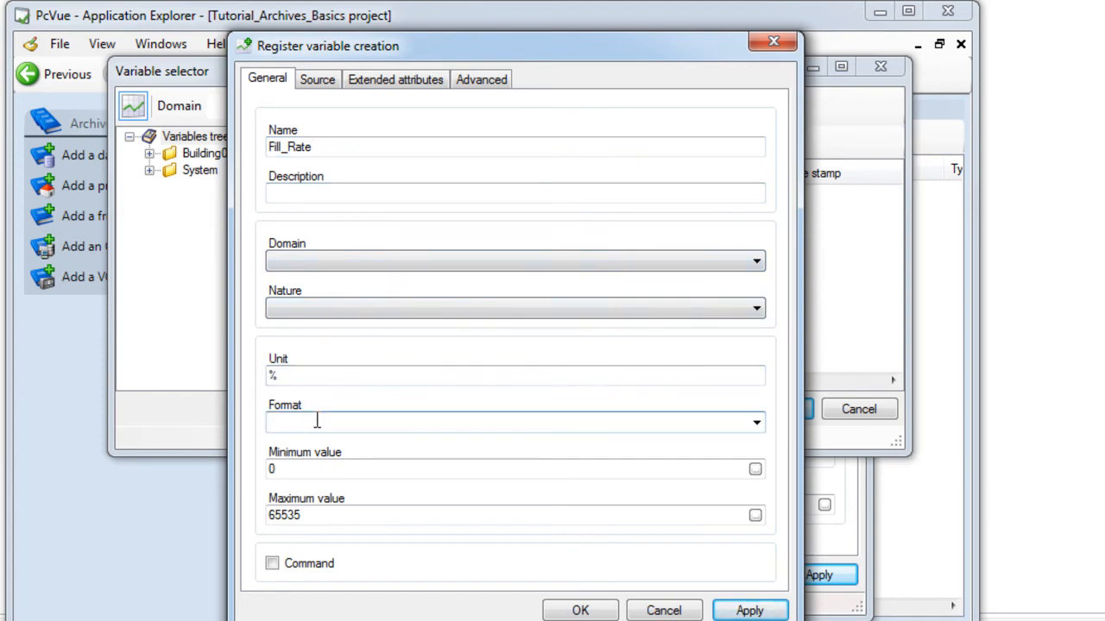
pyautogui.write('####u')
pyautogui.click(328, 519)
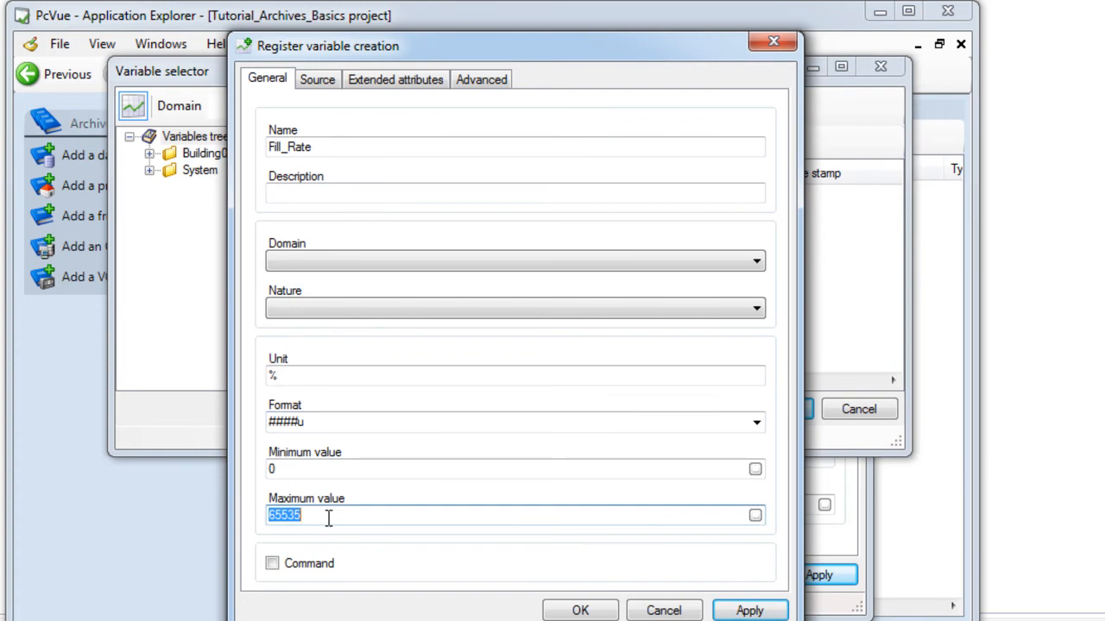
pyautogui.write('100')
pyautogui.click(580, 611)
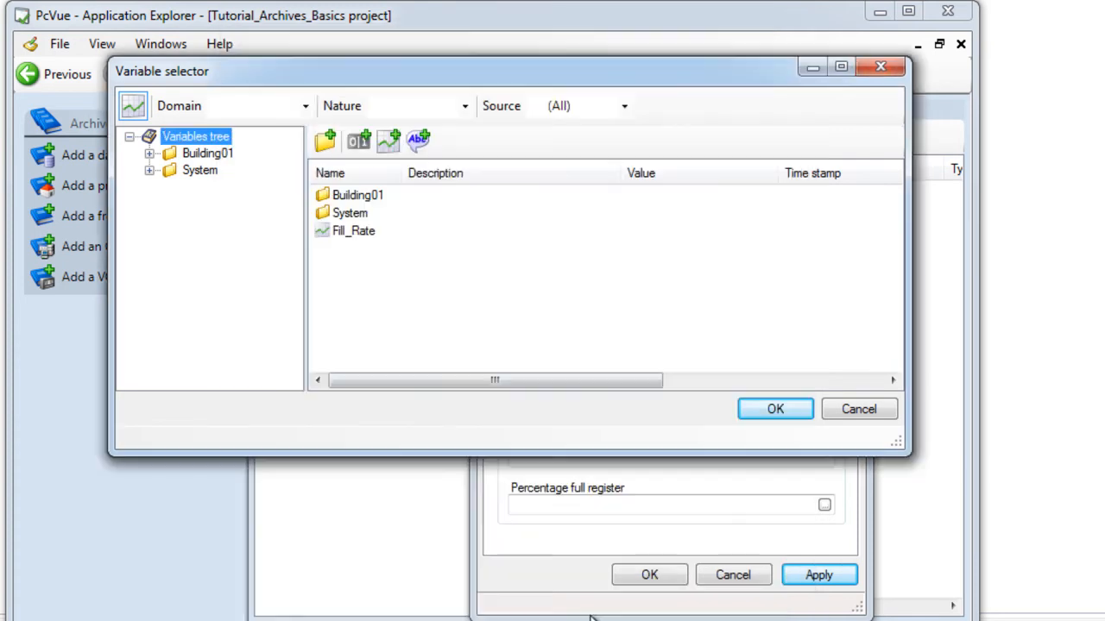
# - Assign Fill_Rate as the percentage full register and create the MyArchives unit
pyautogui.click(357, 231)
pyautogui.click(764, 409)
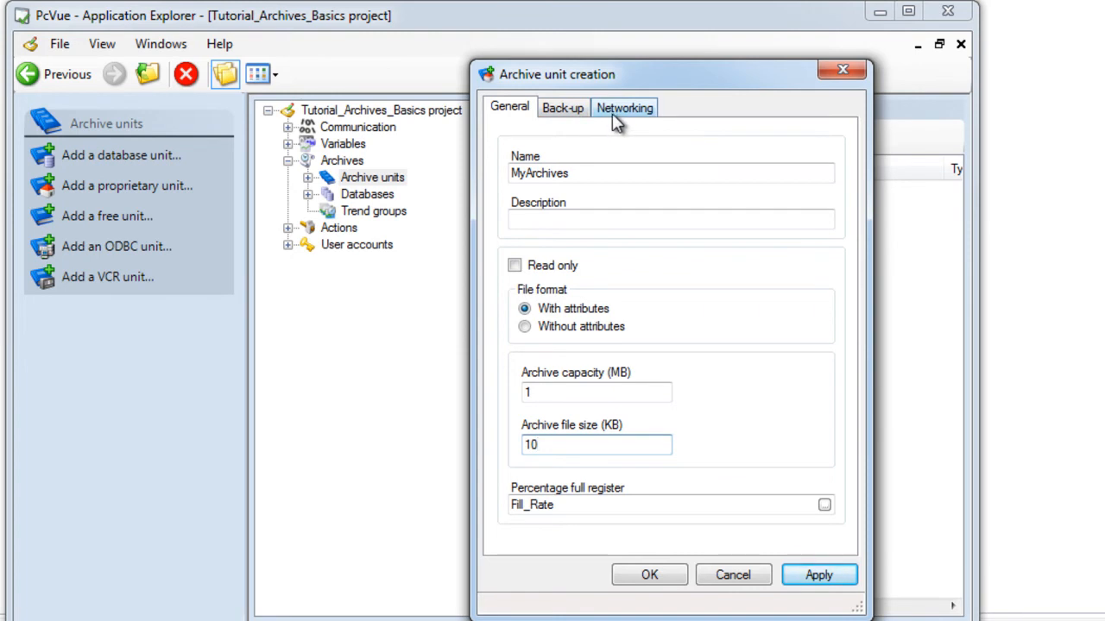
pyautogui.click(649, 576)
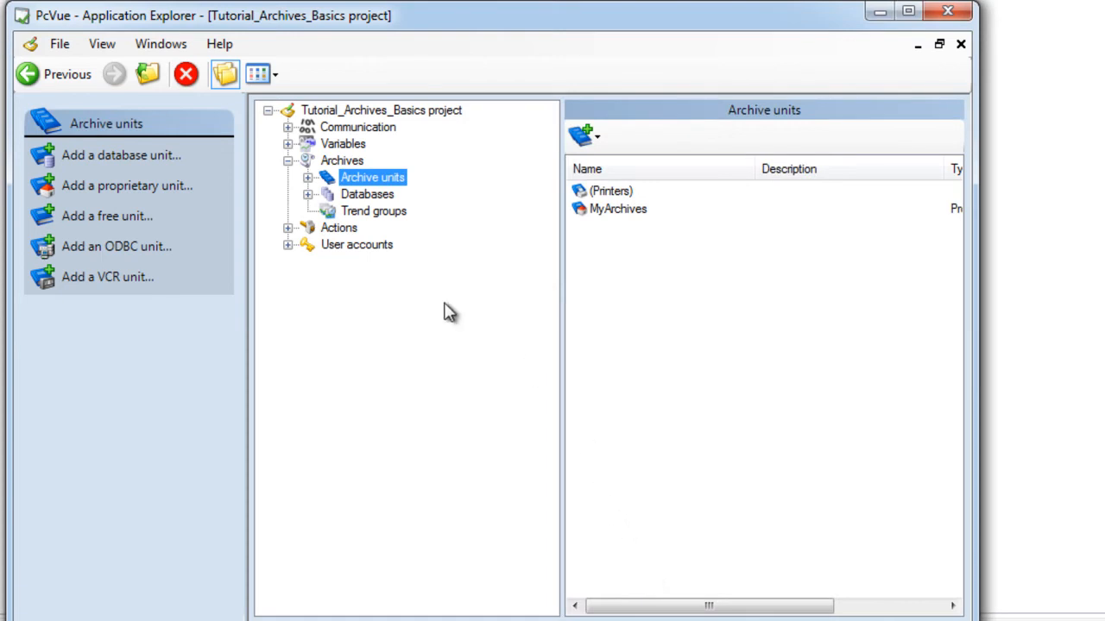
# - Expand the MyArchives unit in the project tree and look through its Log lists, Trends and Log reports
pyautogui.click(308, 177)
pyautogui.click(328, 211)
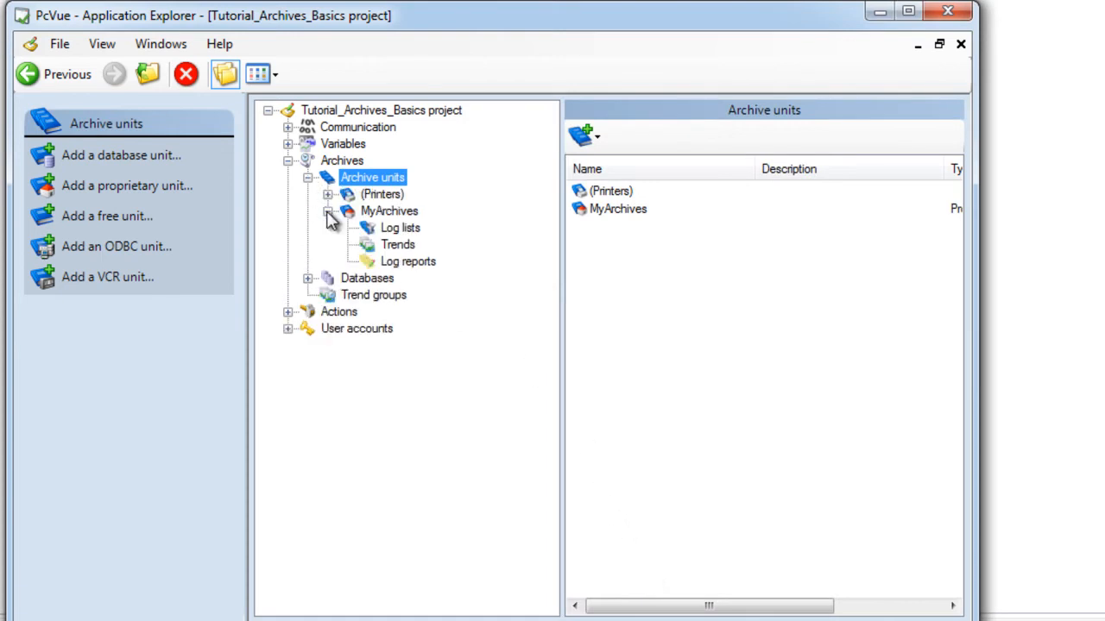
pyautogui.click(370, 214)
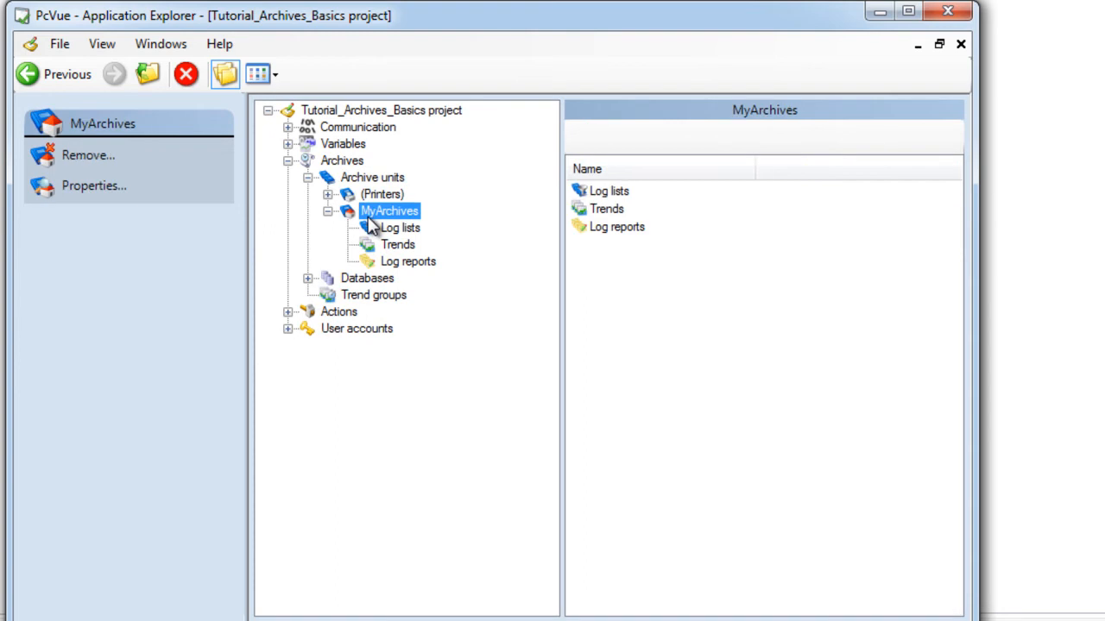
pyautogui.click(627, 195)
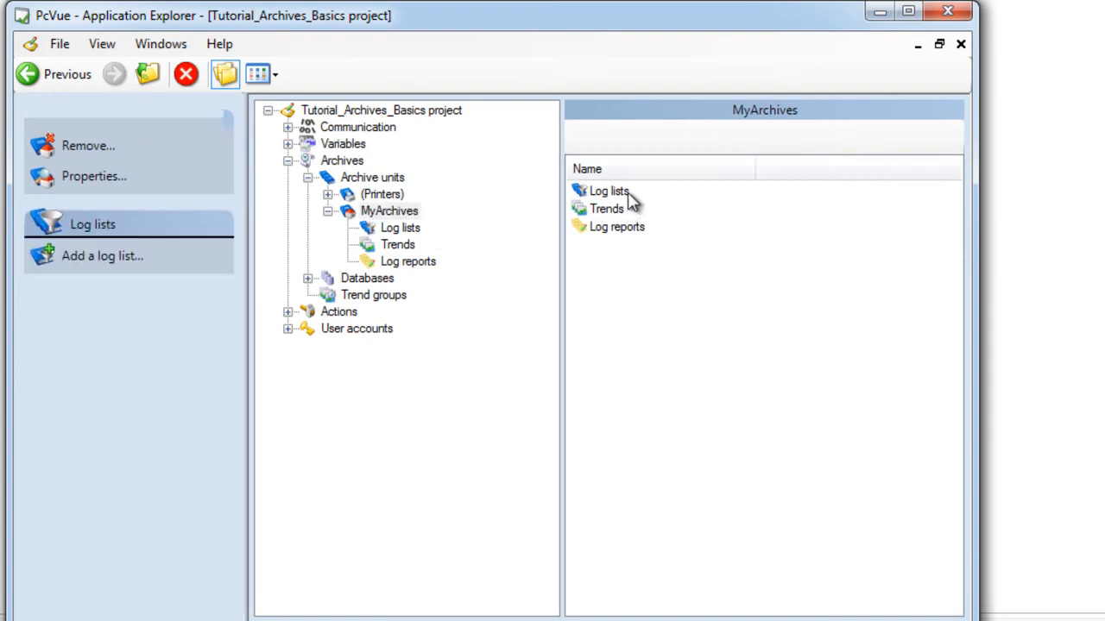
pyautogui.click(670, 216)
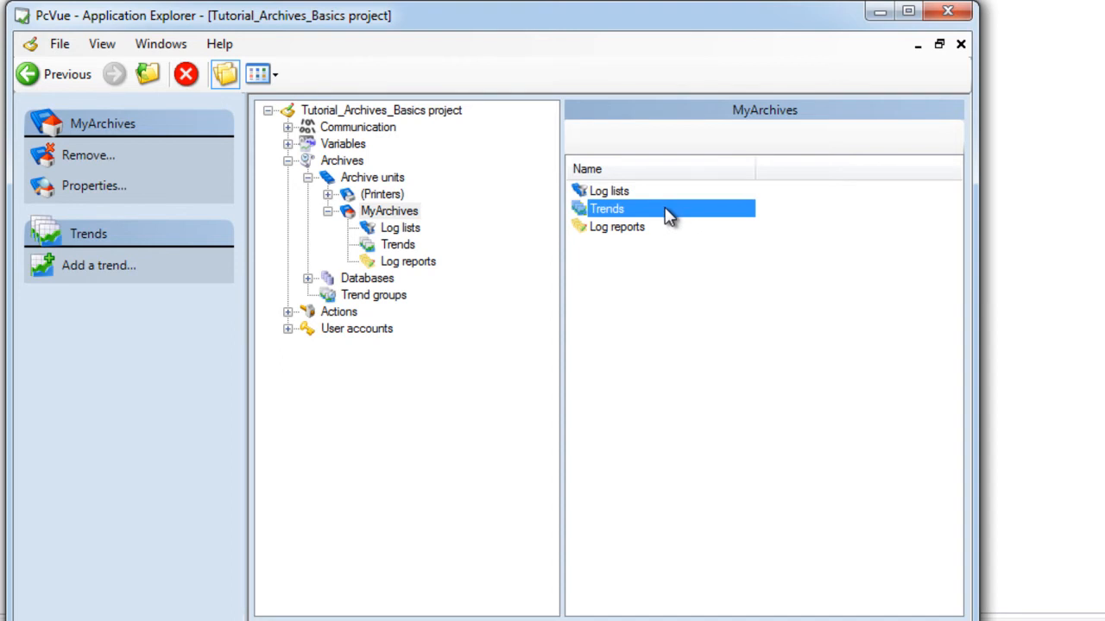
pyautogui.click(674, 233)
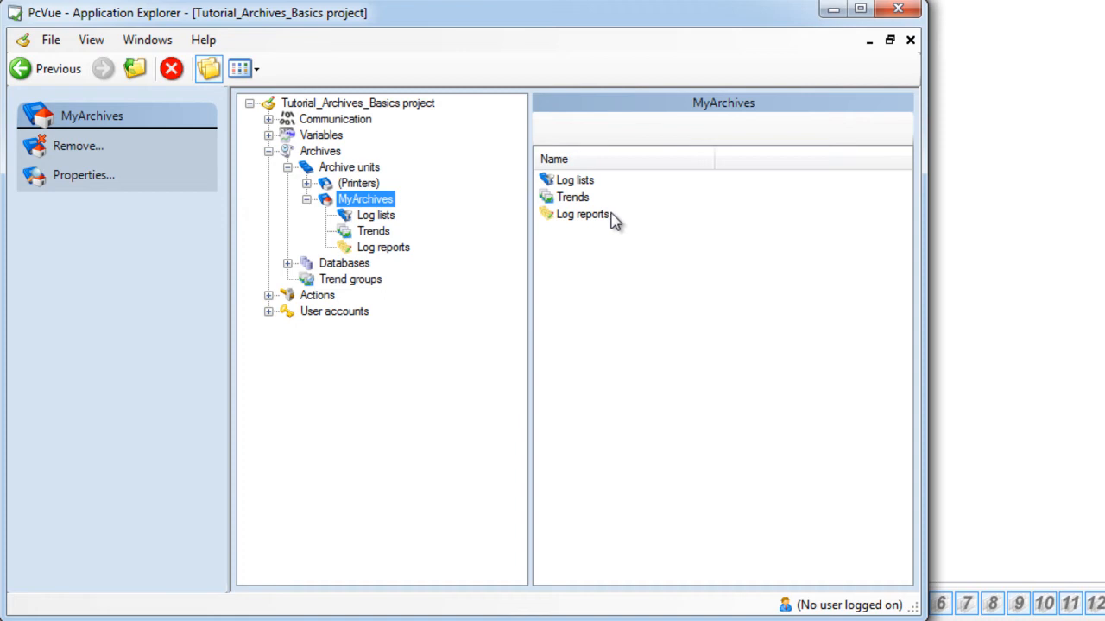
# - Add a trend to MyArchives for the variable Building01.Floor01.Light01.TIME
pyautogui.click(592, 204)
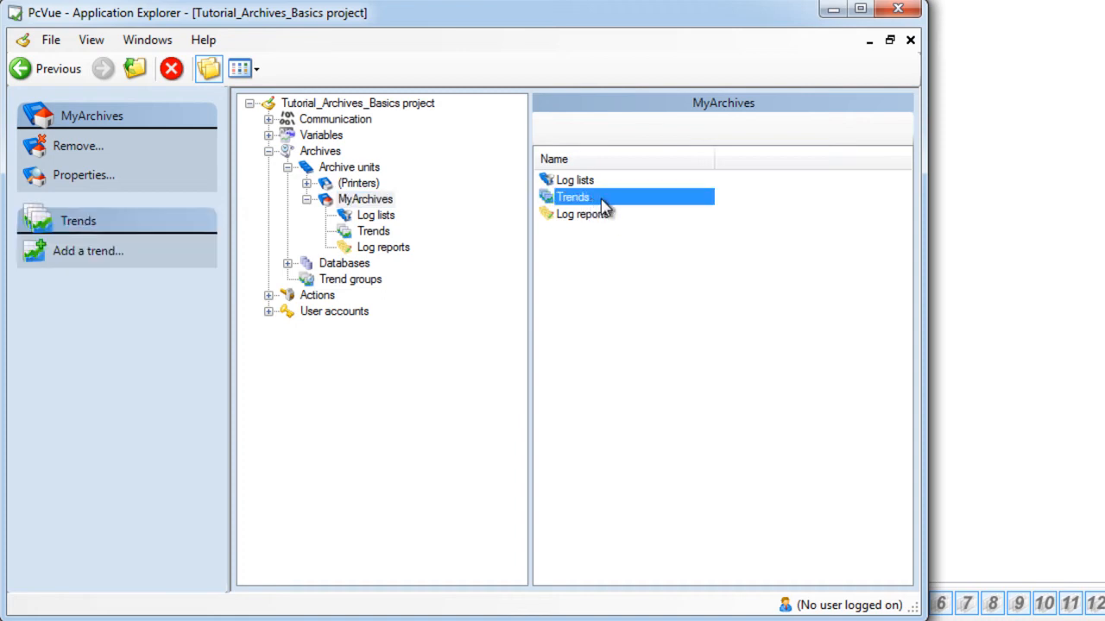
pyautogui.doubleClick(603, 202)
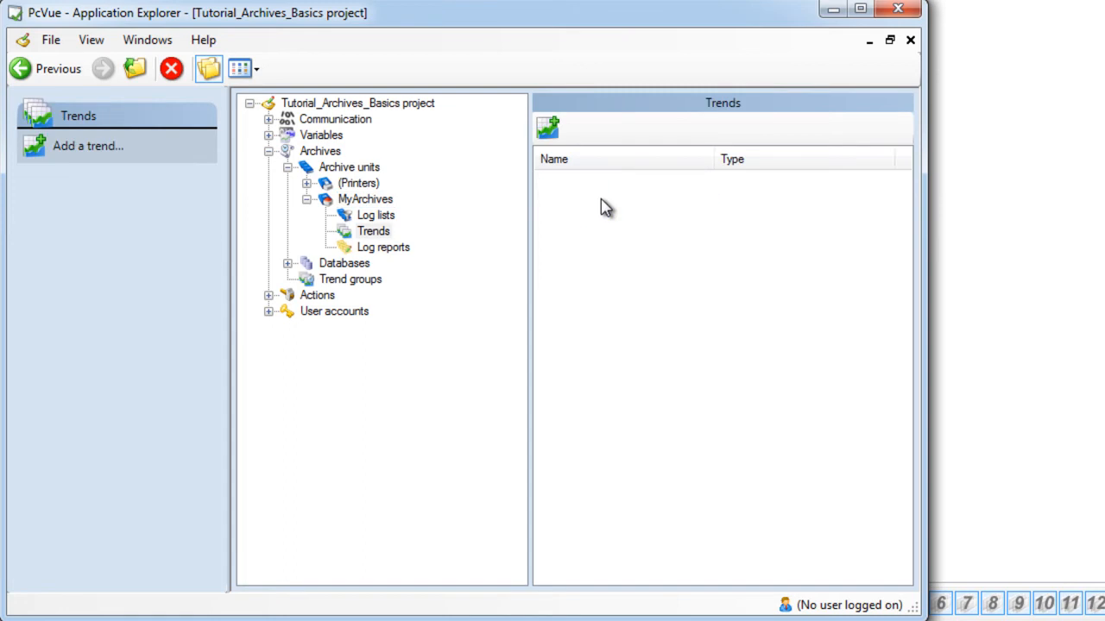
pyautogui.click(553, 133)
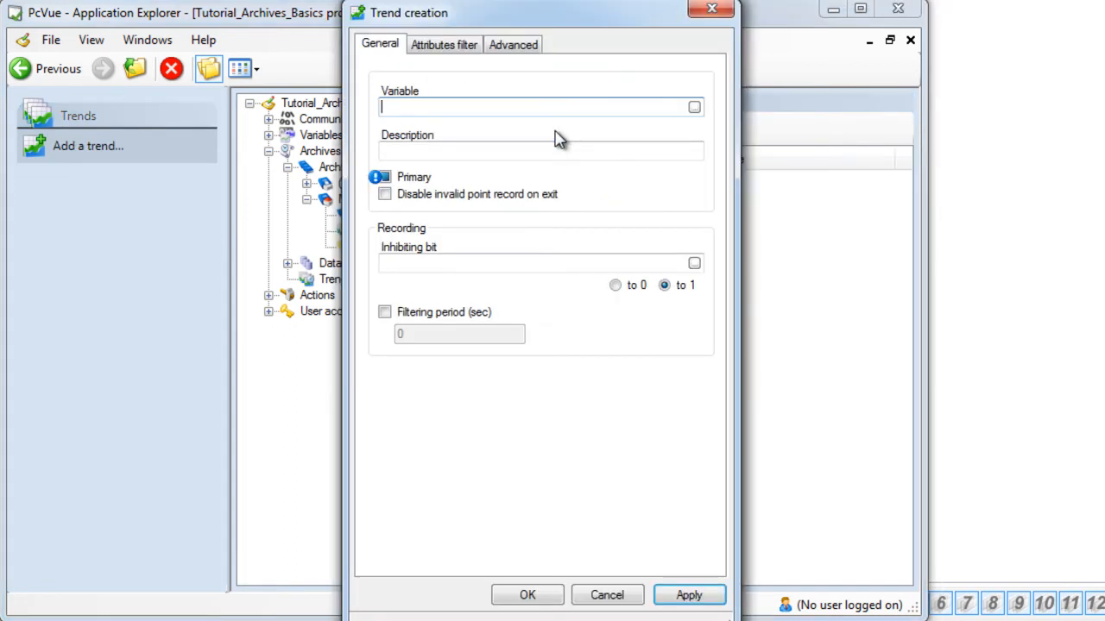
pyautogui.click(695, 109)
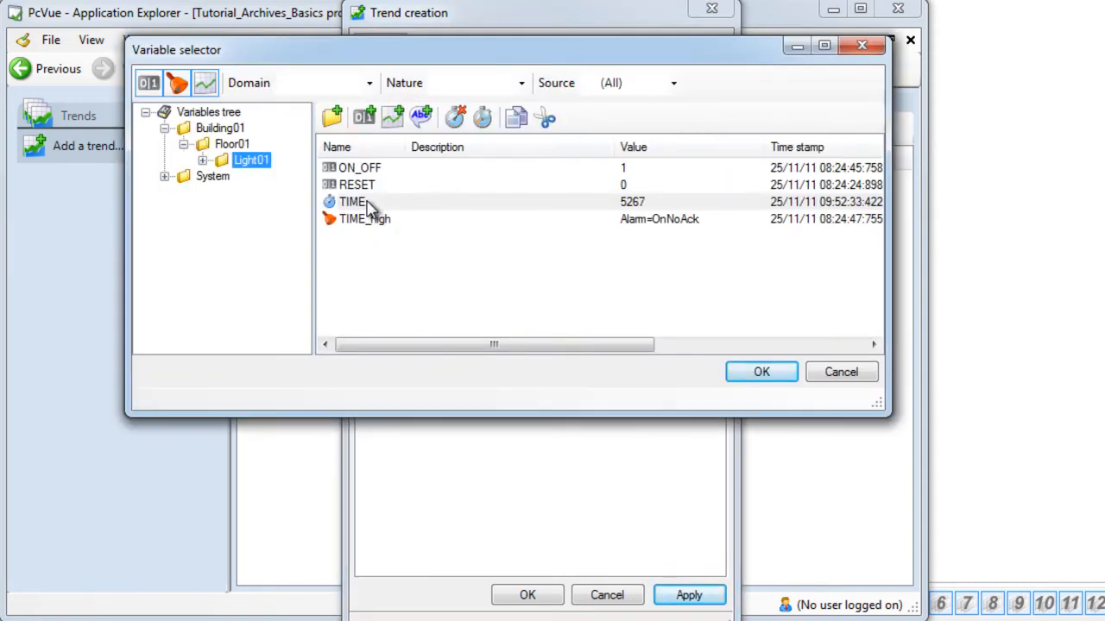
pyautogui.click(366, 204)
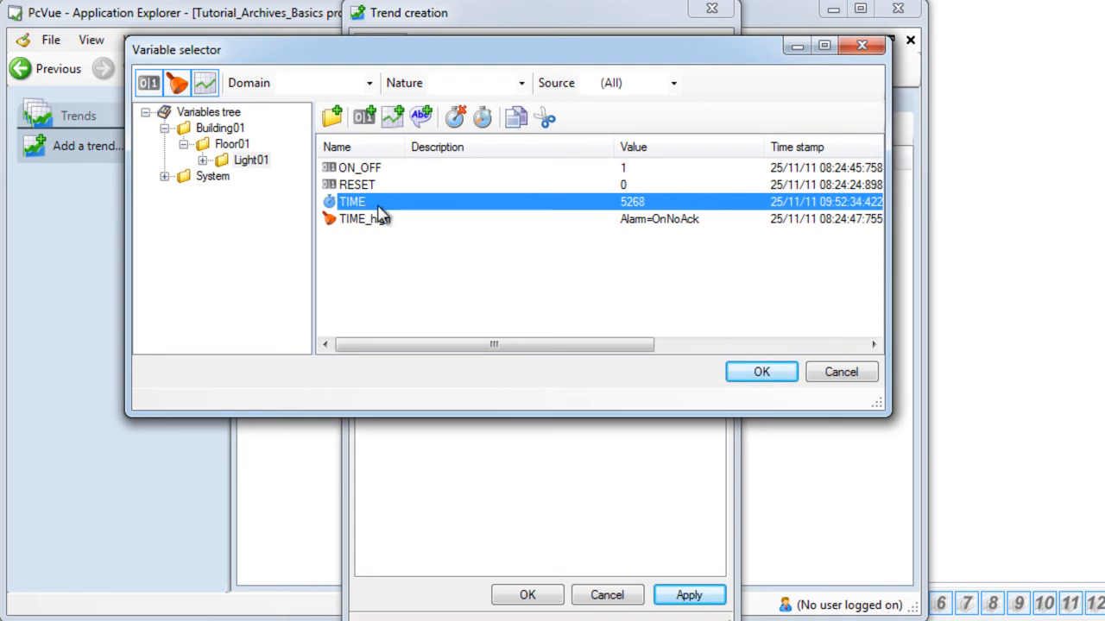
pyautogui.click(761, 372)
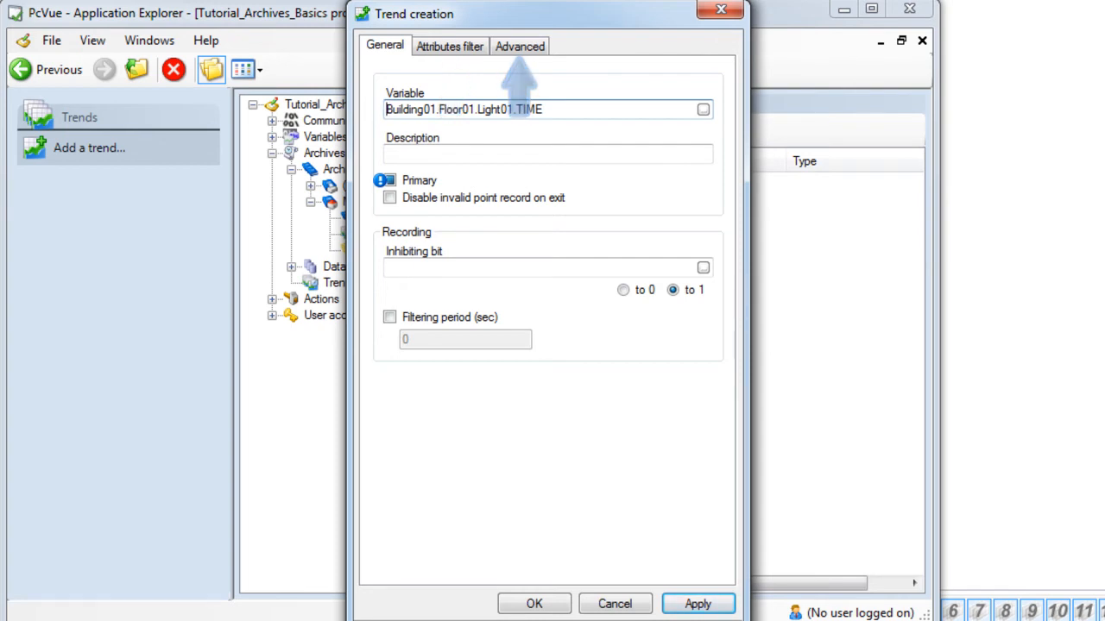
pyautogui.click(552, 606)
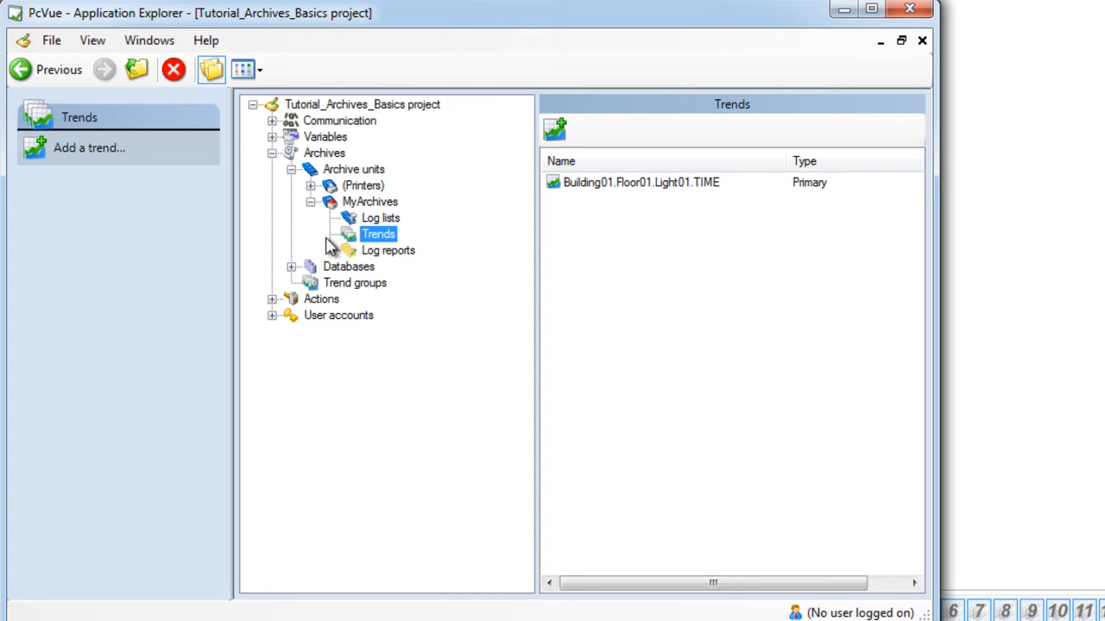
# - In the variables tree, add a MyArchives trend for Building01.Floor01.Light01.ON_OFF and view the unit's Trends list
pyautogui.click(272, 137)
pyautogui.click(291, 153)
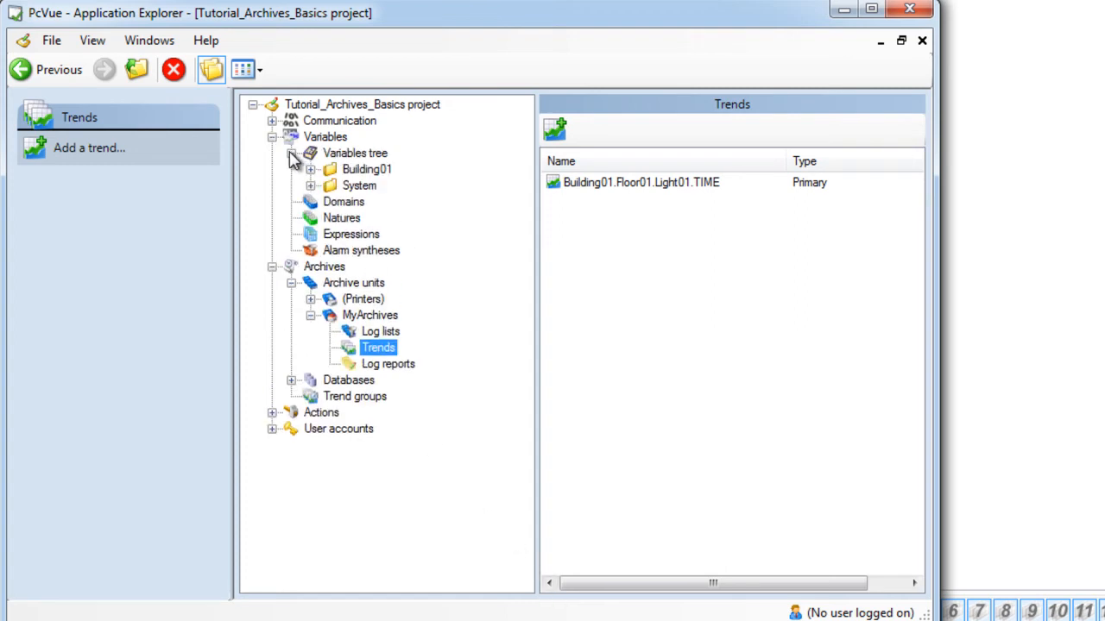
pyautogui.click(309, 169)
pyautogui.click(329, 186)
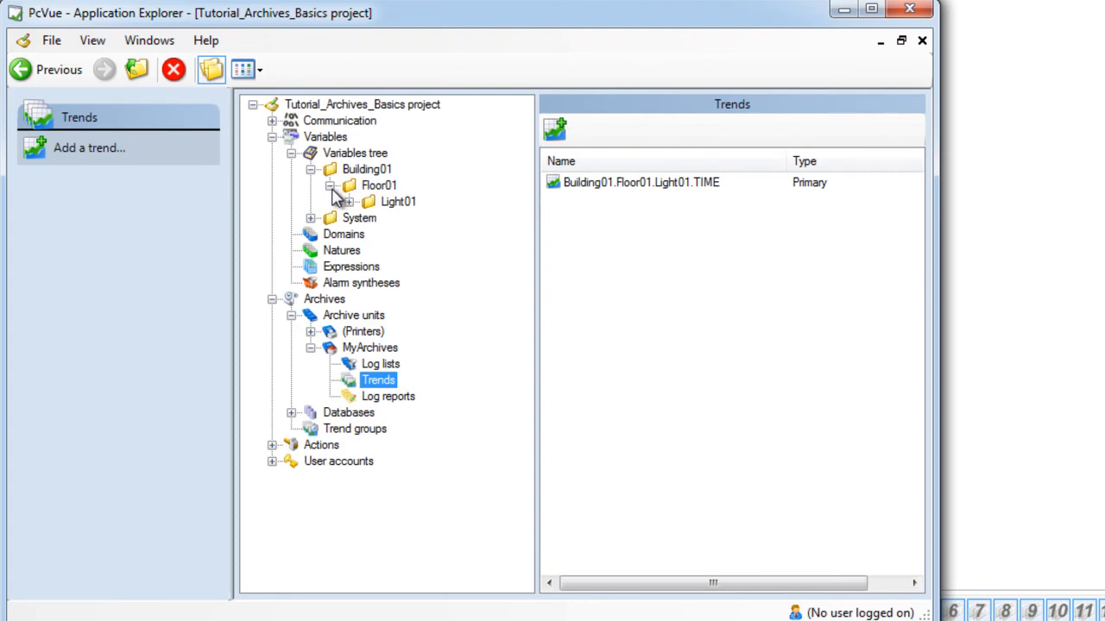
pyautogui.click(393, 203)
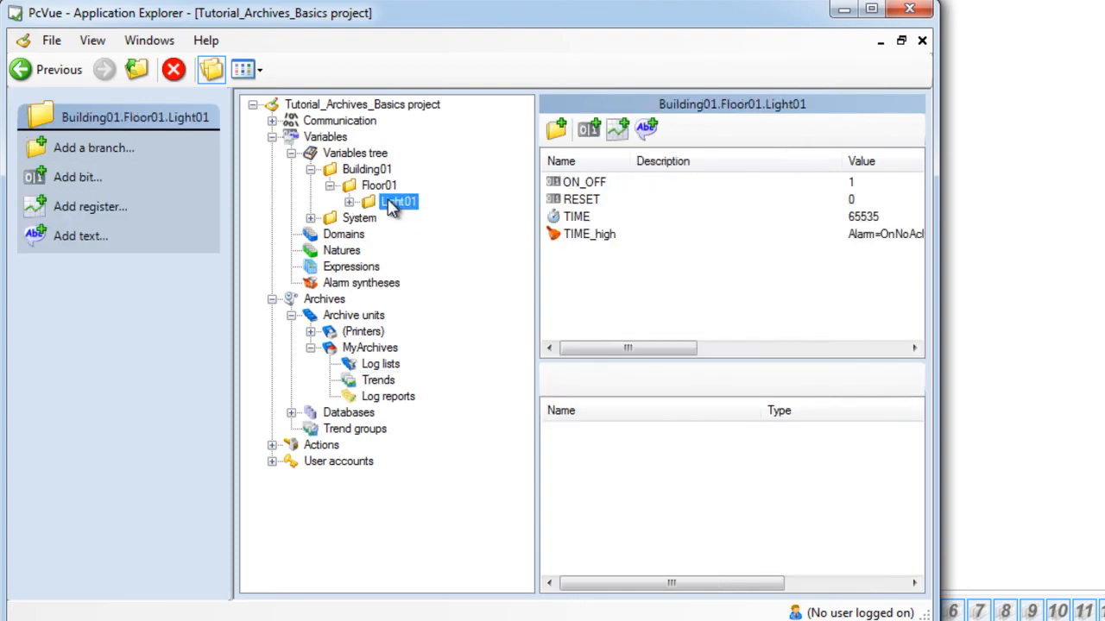
pyautogui.click(594, 186)
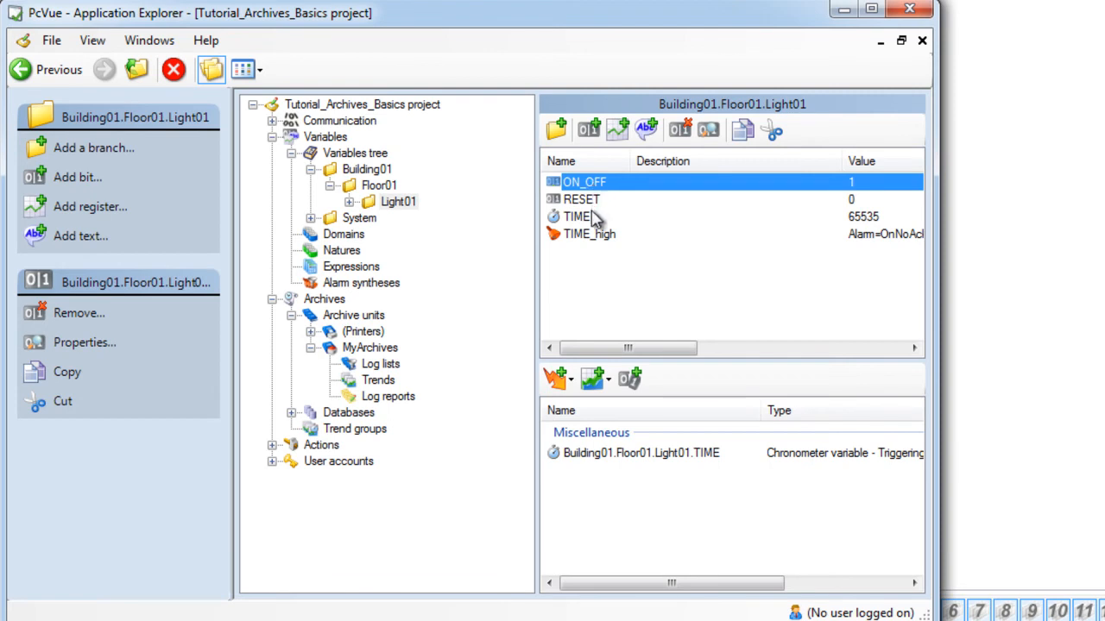
pyautogui.click(609, 382)
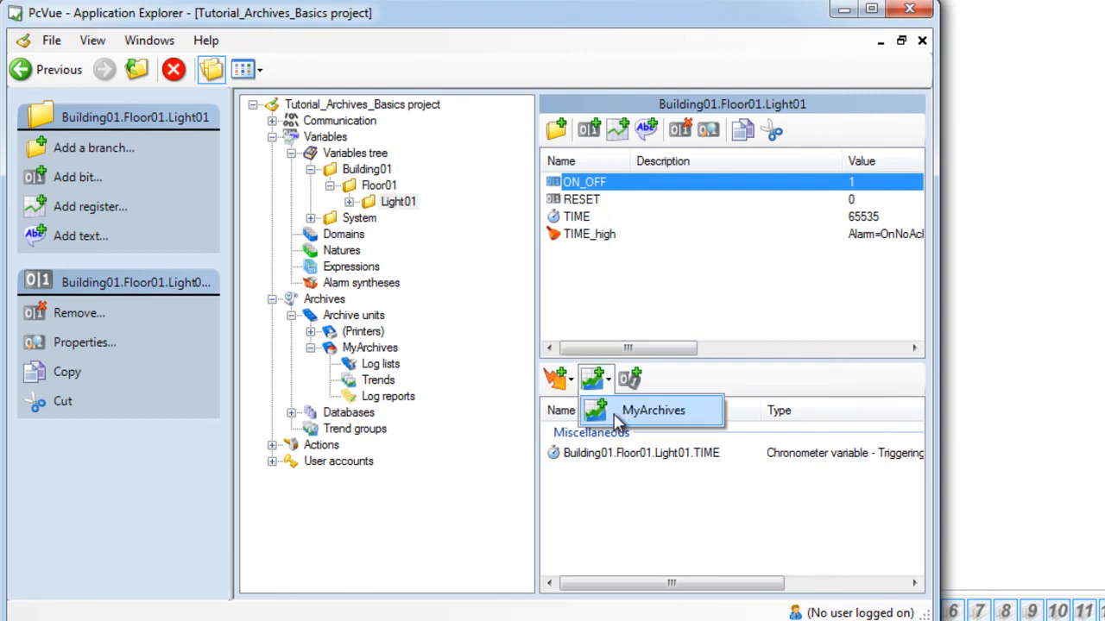
pyautogui.click(615, 416)
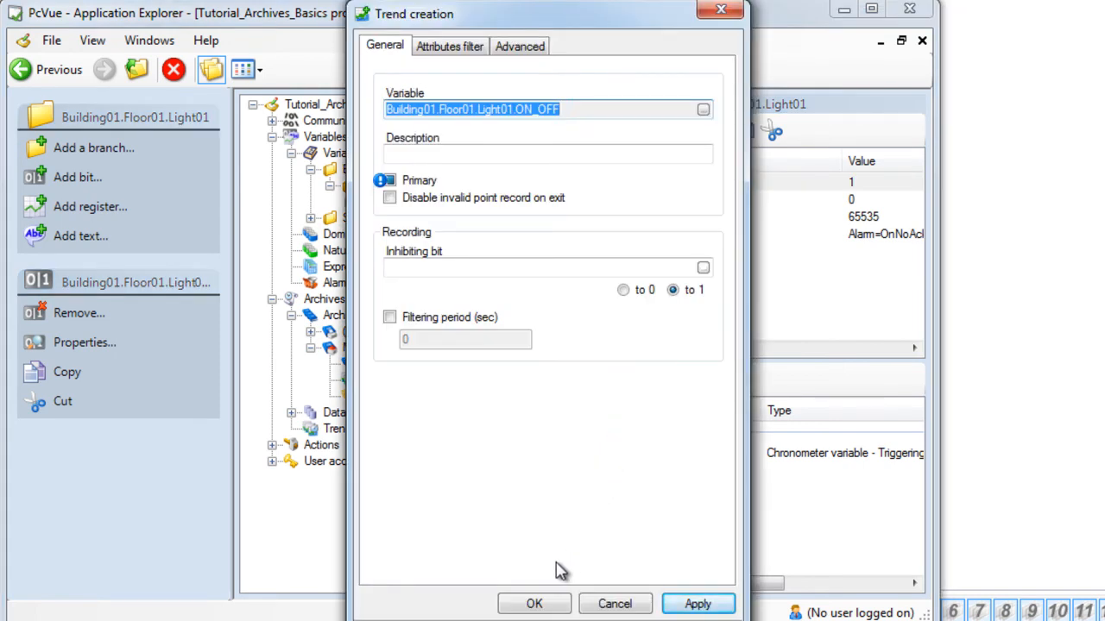
pyautogui.click(535, 605)
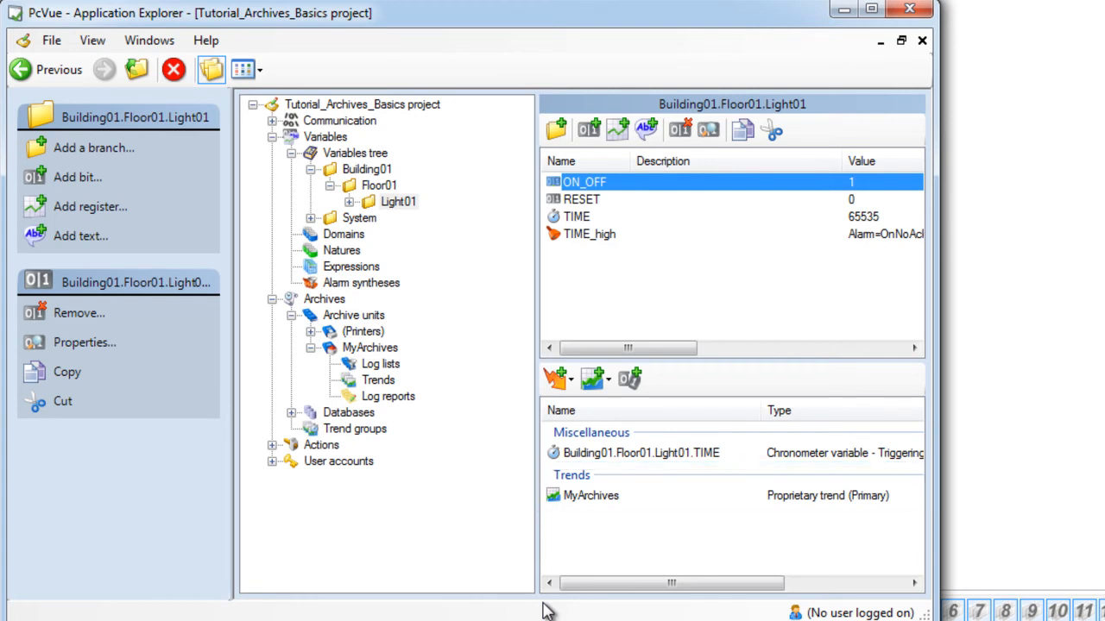
pyautogui.click(379, 381)
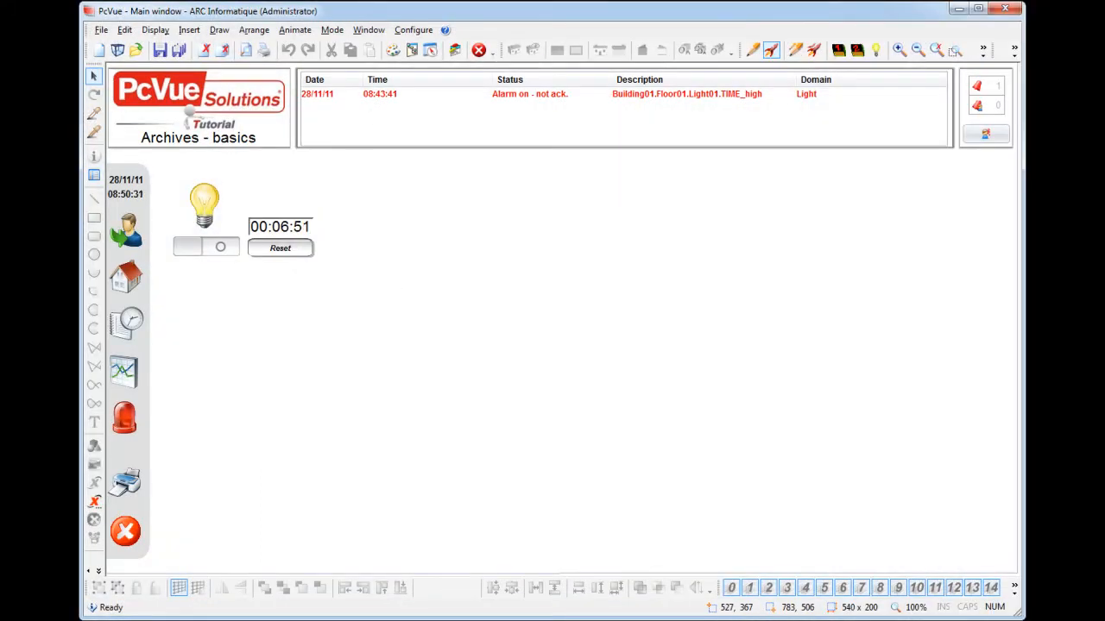
# - Switch the main mimic window to edit mode and insert a trend viewer
pyautogui.rightClick(310, 294)
pyautogui.click(324, 420)
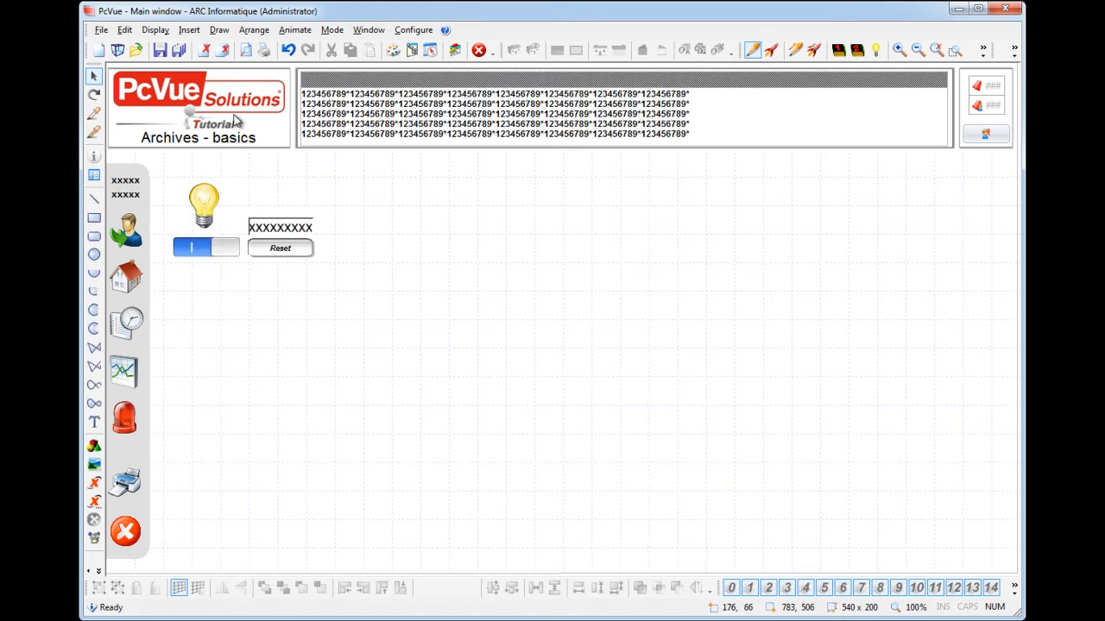
pyautogui.click(190, 30)
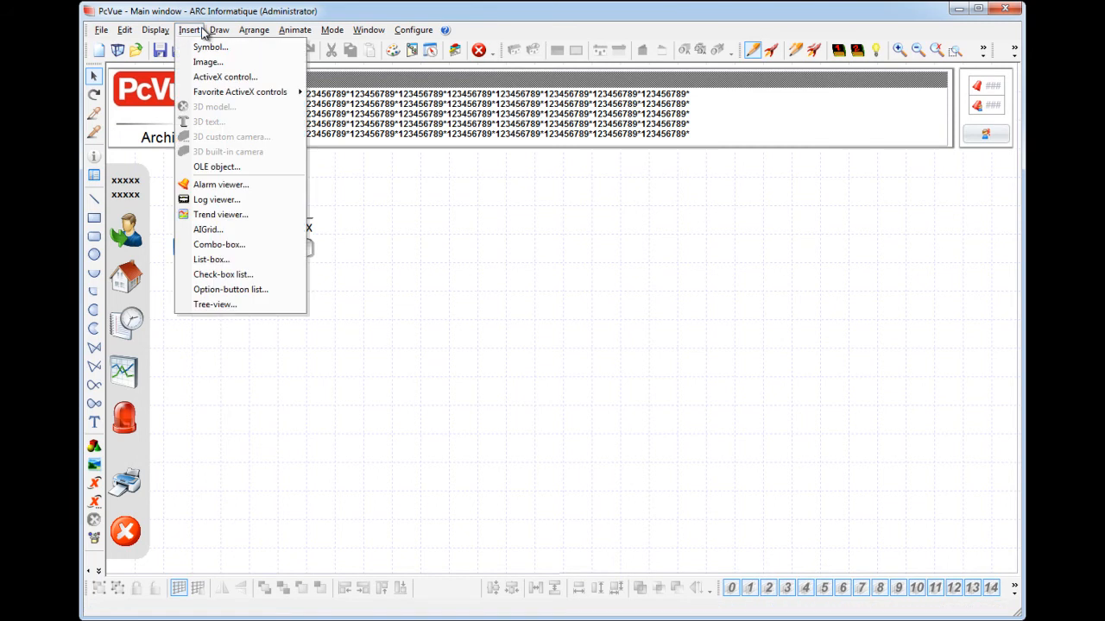
pyautogui.click(265, 220)
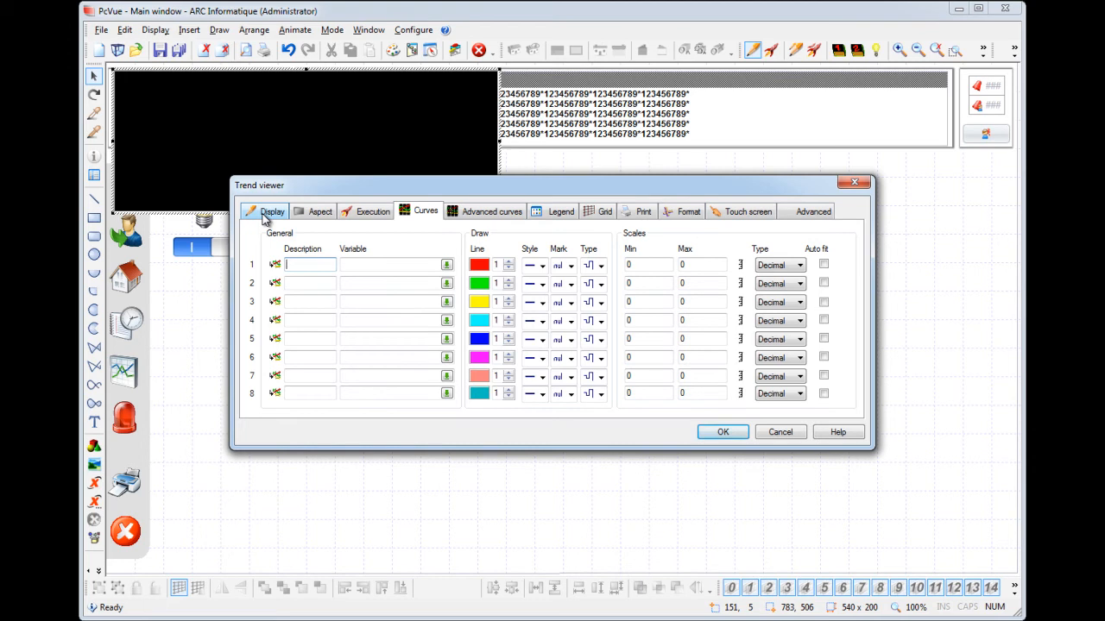
# - Assign the Light01 variables ON_OFF and TIME to curves 1 and 2 of the trend viewer
pyautogui.click(446, 266)
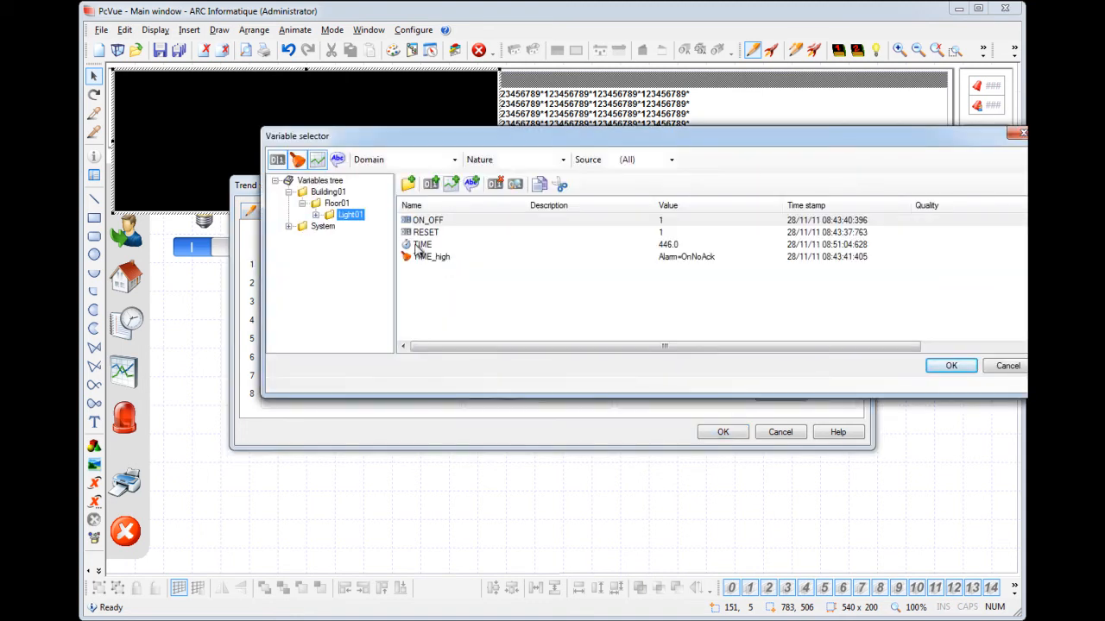
pyautogui.click(424, 221)
pyautogui.click(951, 365)
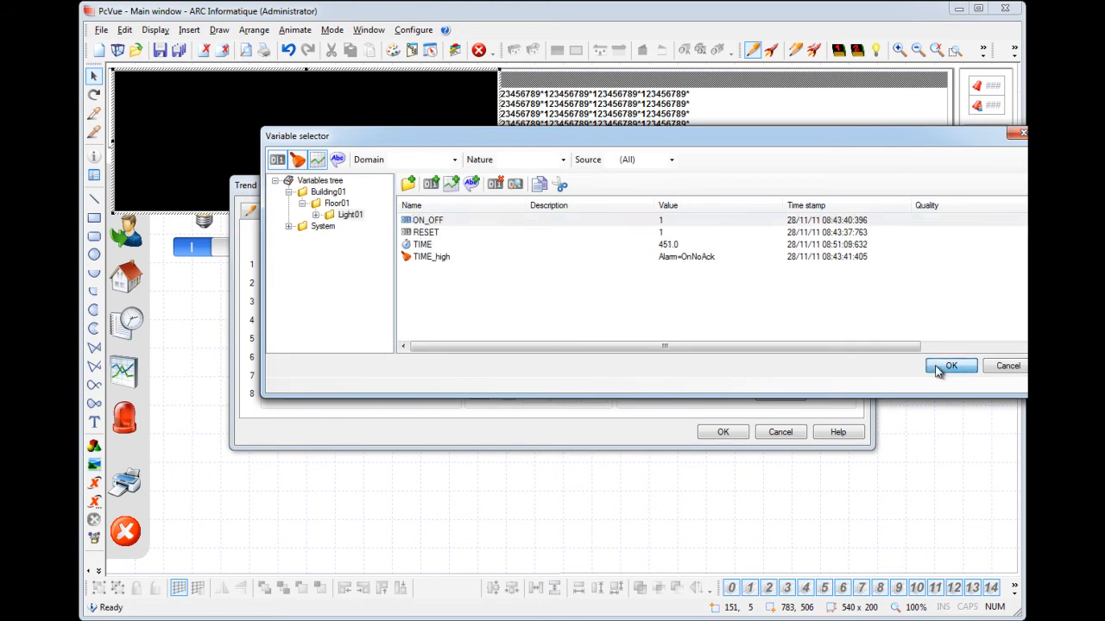
pyautogui.click(447, 288)
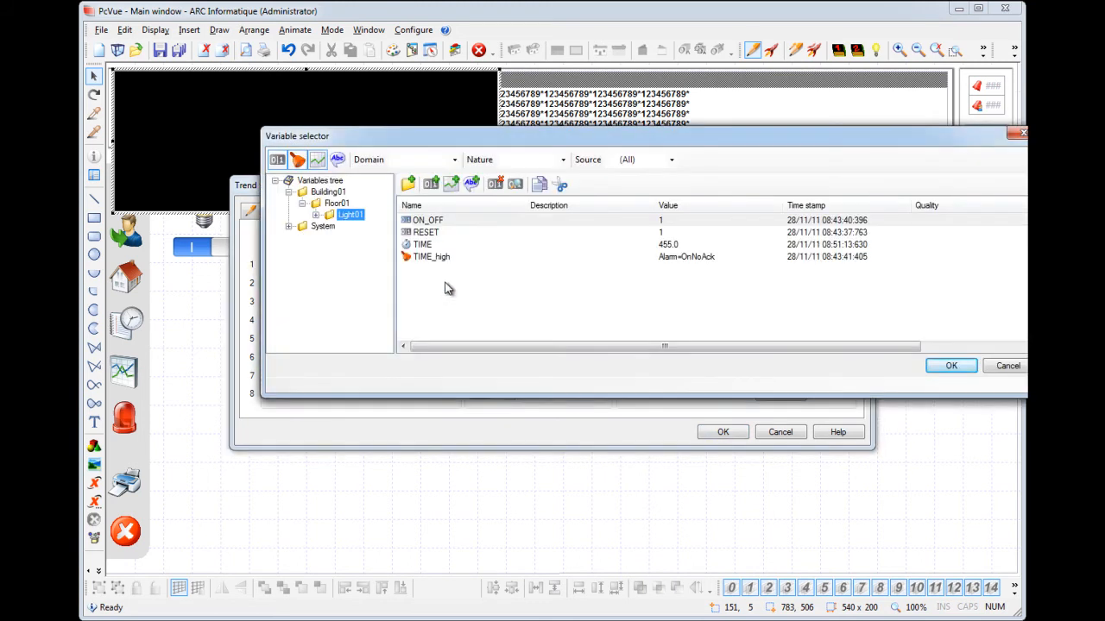
pyautogui.click(423, 246)
pyautogui.click(949, 366)
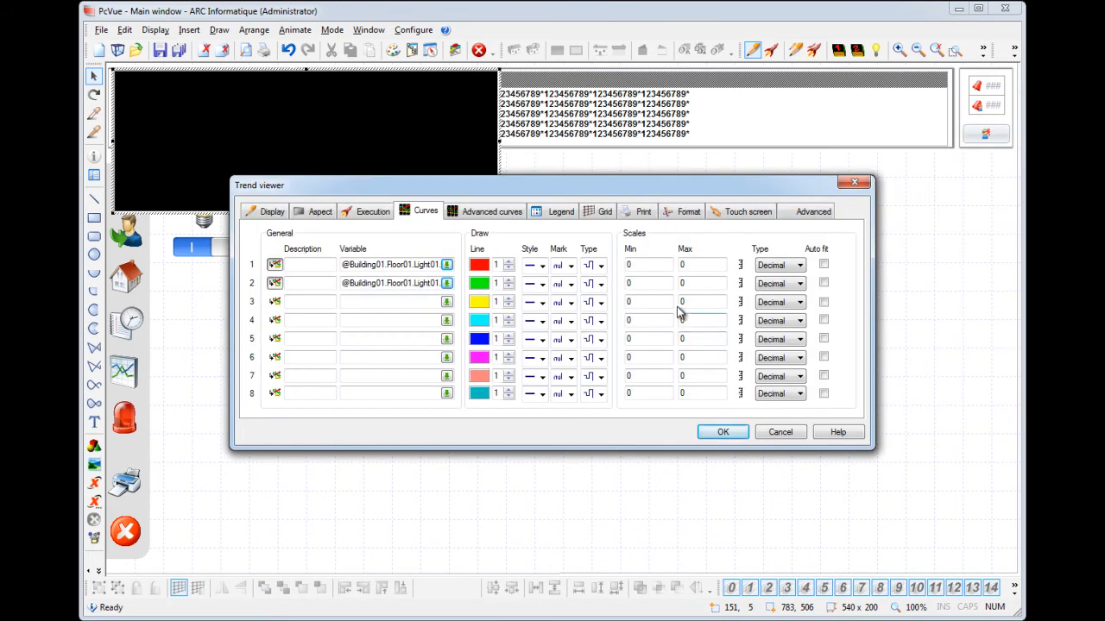
# - Change the draw type and the maximum scale of curve 2
pyautogui.click(600, 285)
pyautogui.click(598, 316)
pyautogui.click(688, 284)
# - Add the columns Visible, Scale, Variable, Real time and Cursor to the trend viewer's legend
pyautogui.click(540, 213)
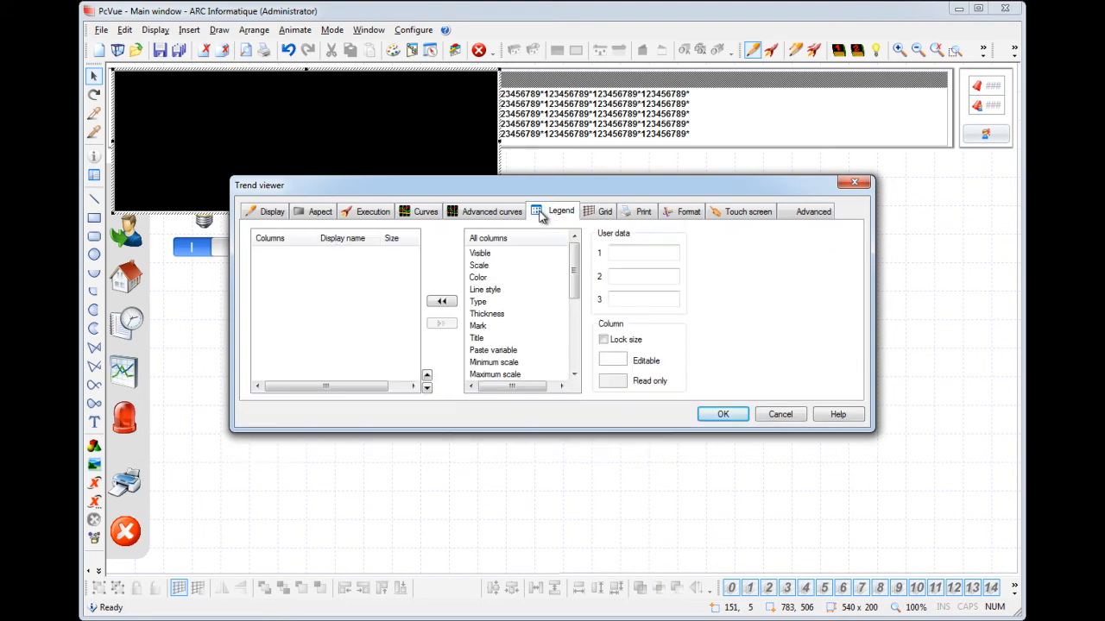
pyautogui.doubleClick(486, 255)
pyautogui.doubleClick(486, 255)
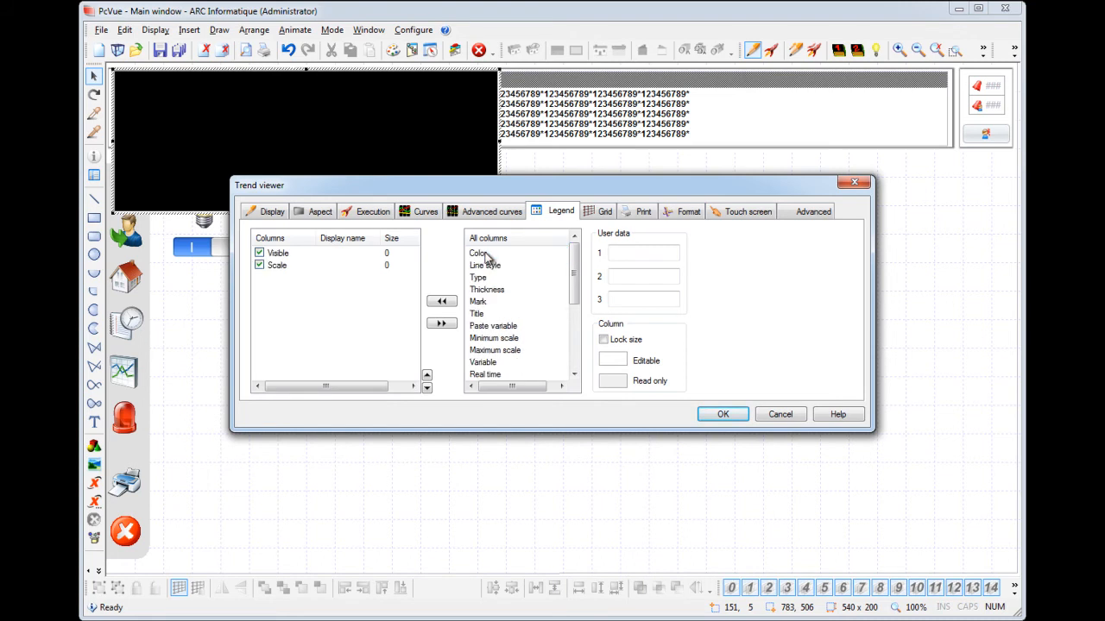
pyautogui.doubleClick(483, 362)
pyautogui.doubleClick(486, 363)
pyautogui.doubleClick(487, 362)
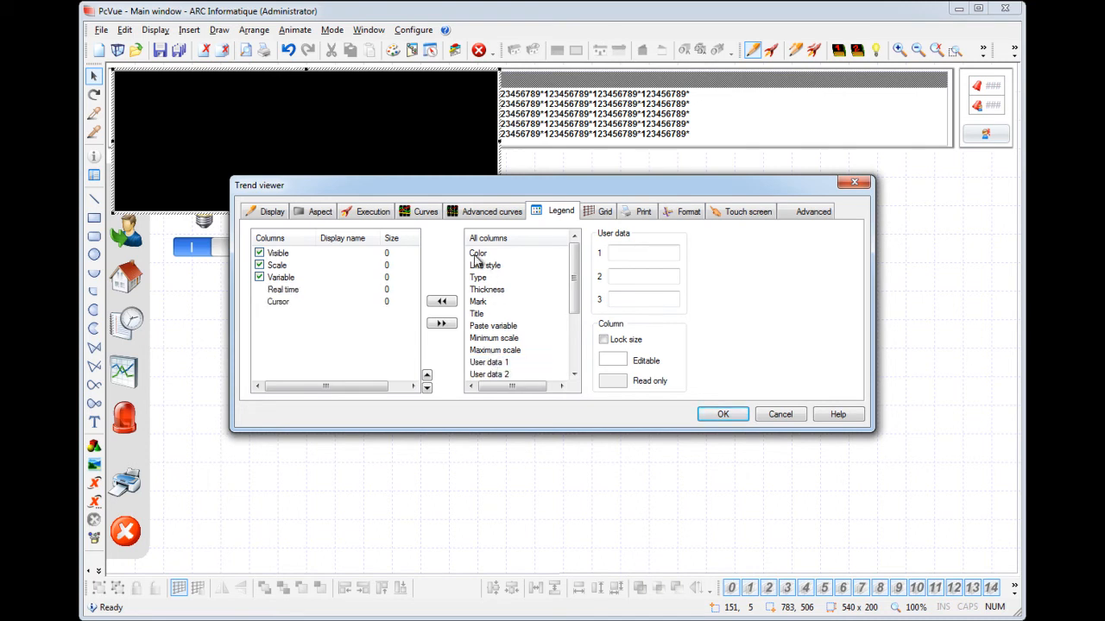
# - Set the trend viewer's start mode to Historic and accept its configuration
pyautogui.click(259, 213)
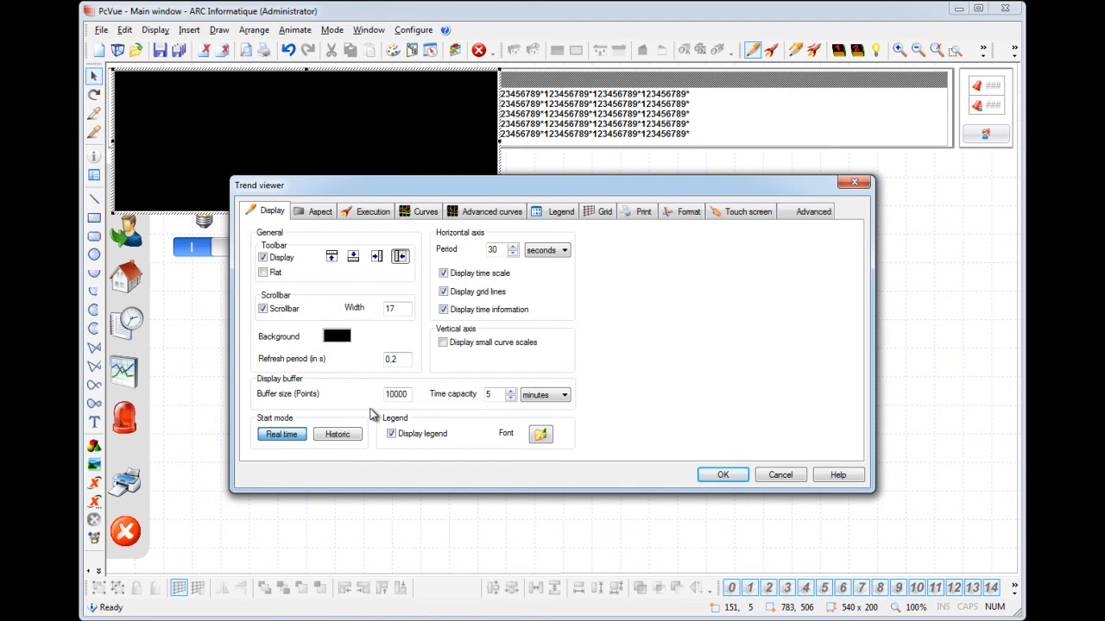
pyautogui.click(351, 437)
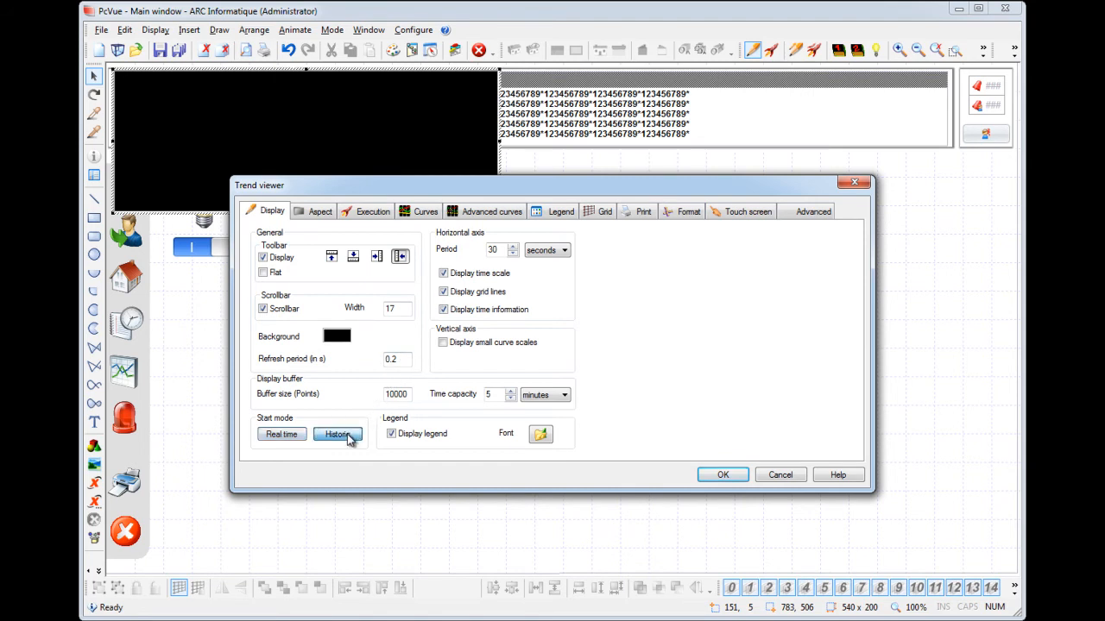
pyautogui.click(723, 476)
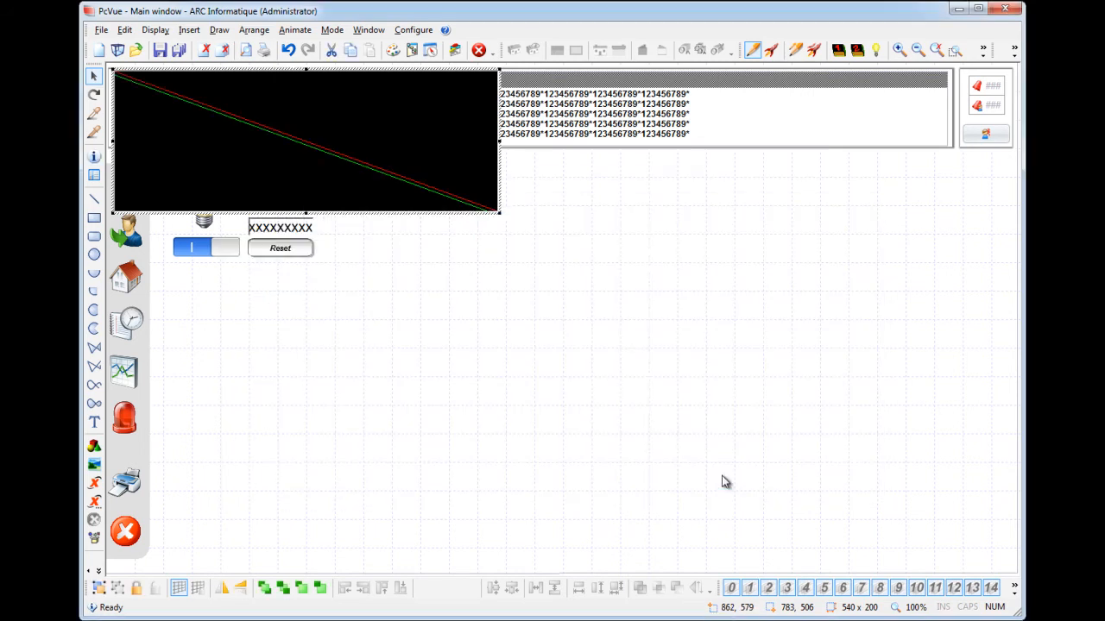
# - Place the trend viewer below the light controls, enlarged to about 1189 x 407, and switch the mimic to run mode
pyautogui.moveTo(278, 161); pyautogui.dragTo(327, 359)
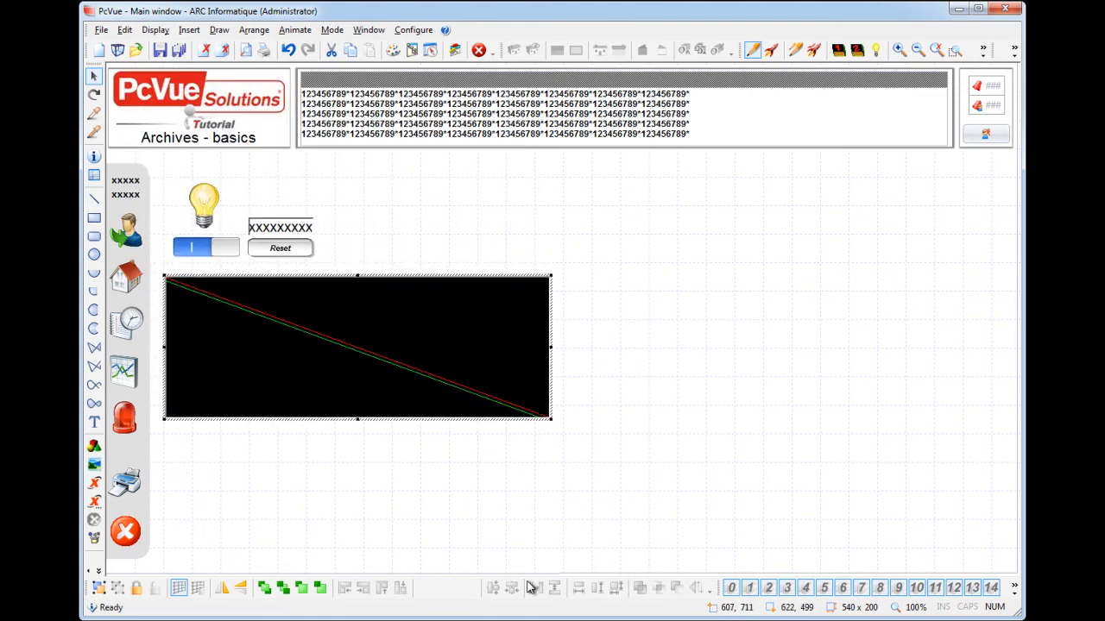
pyautogui.moveTo(550, 419); pyautogui.dragTo(1016, 566)
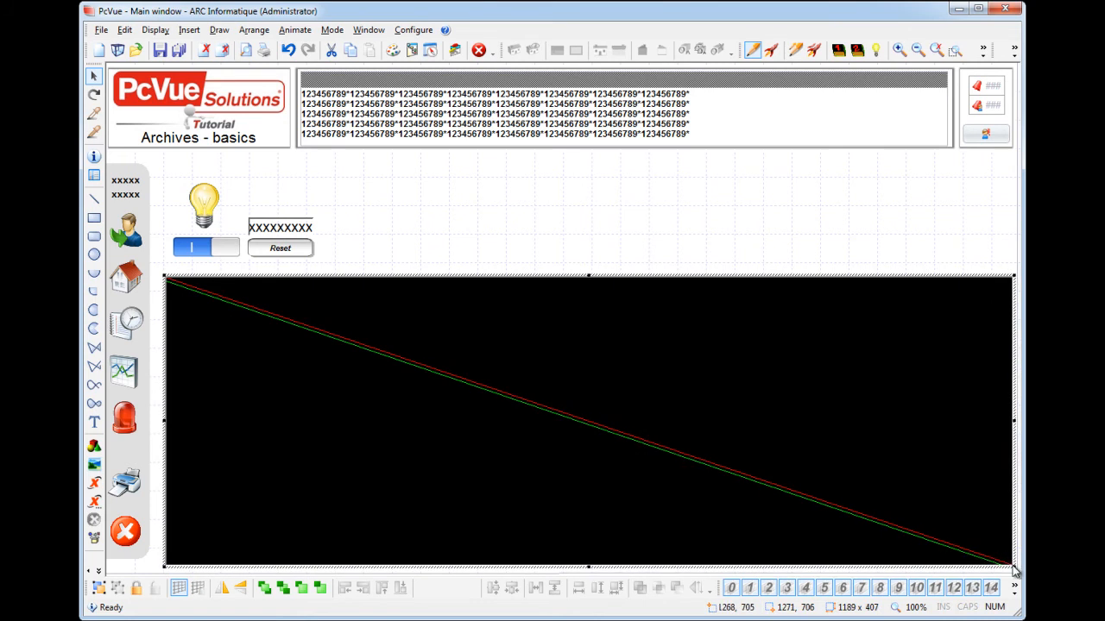
pyautogui.rightClick(542, 227)
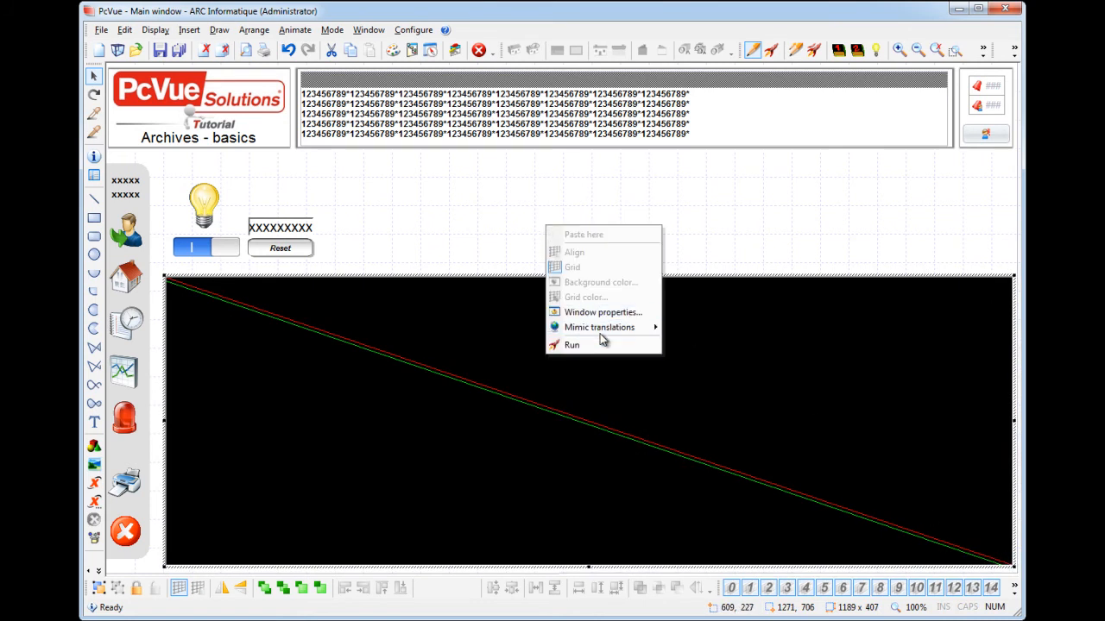
pyautogui.click(577, 344)
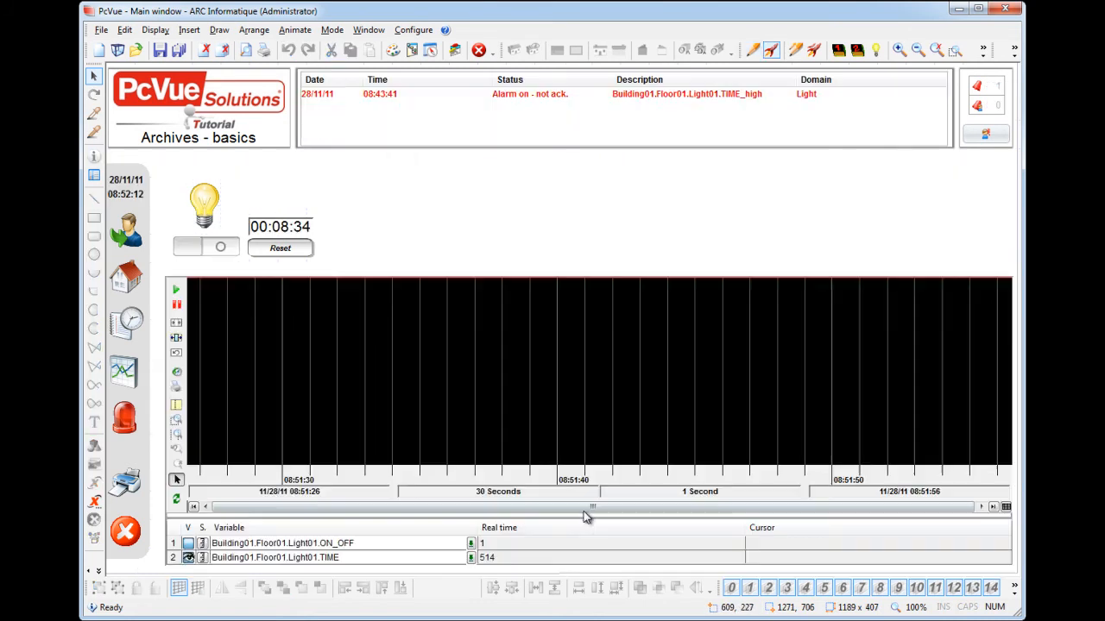
# - Request the historical trend data from 8:40:26 to 8:42:56 by setting the begin minute to 40 and the end minute to 42
pyautogui.click(177, 372)
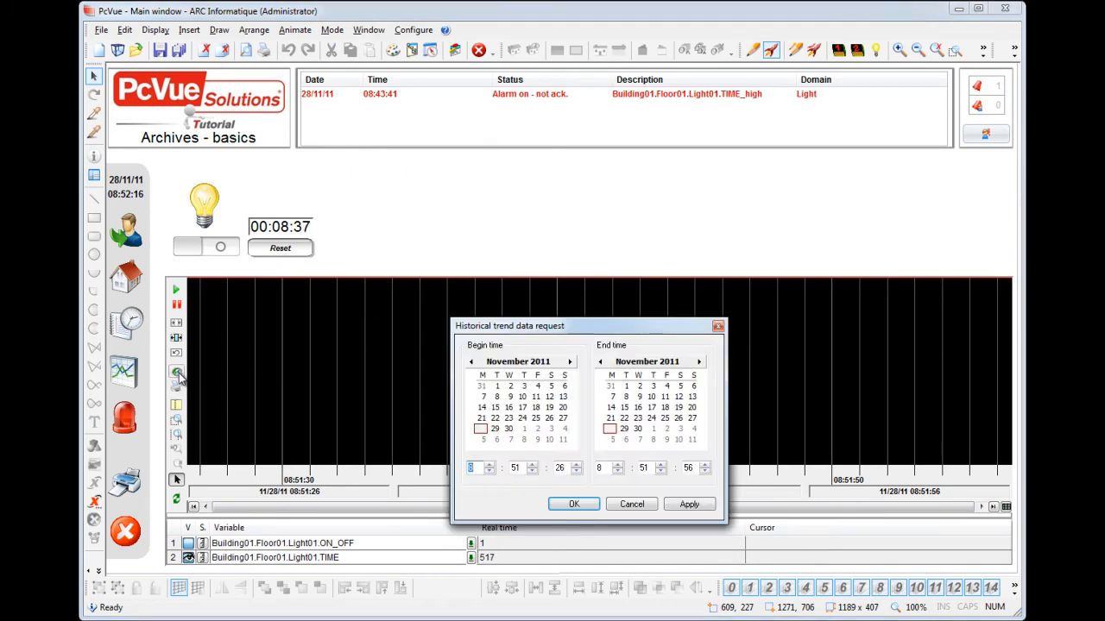
pyautogui.click(519, 467)
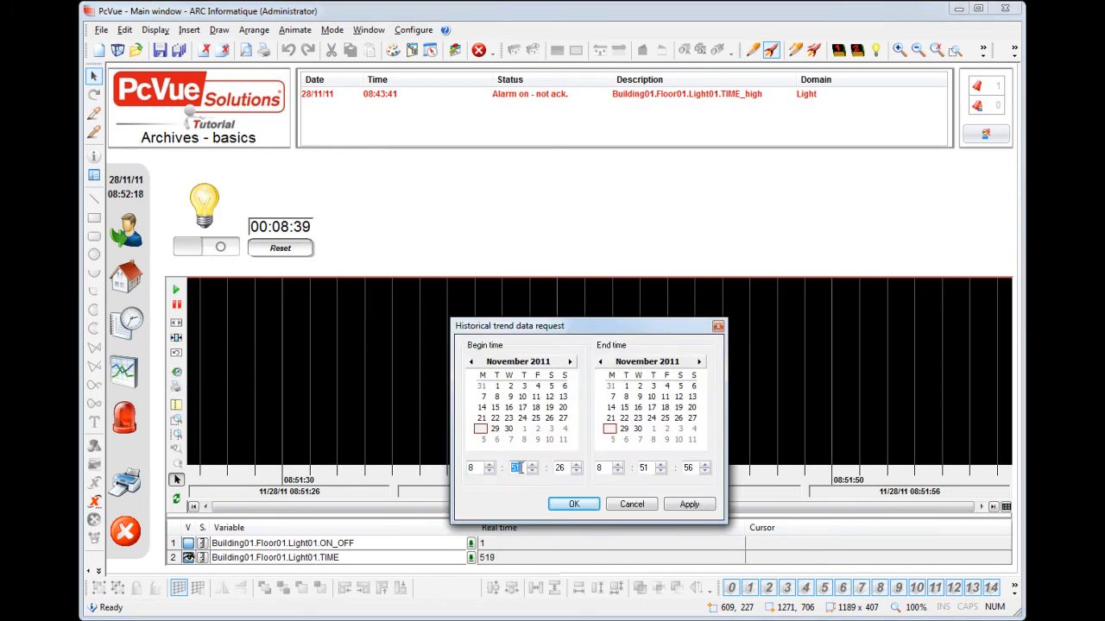
pyautogui.write('4')
pyautogui.click(641, 468)
pyautogui.write('42')
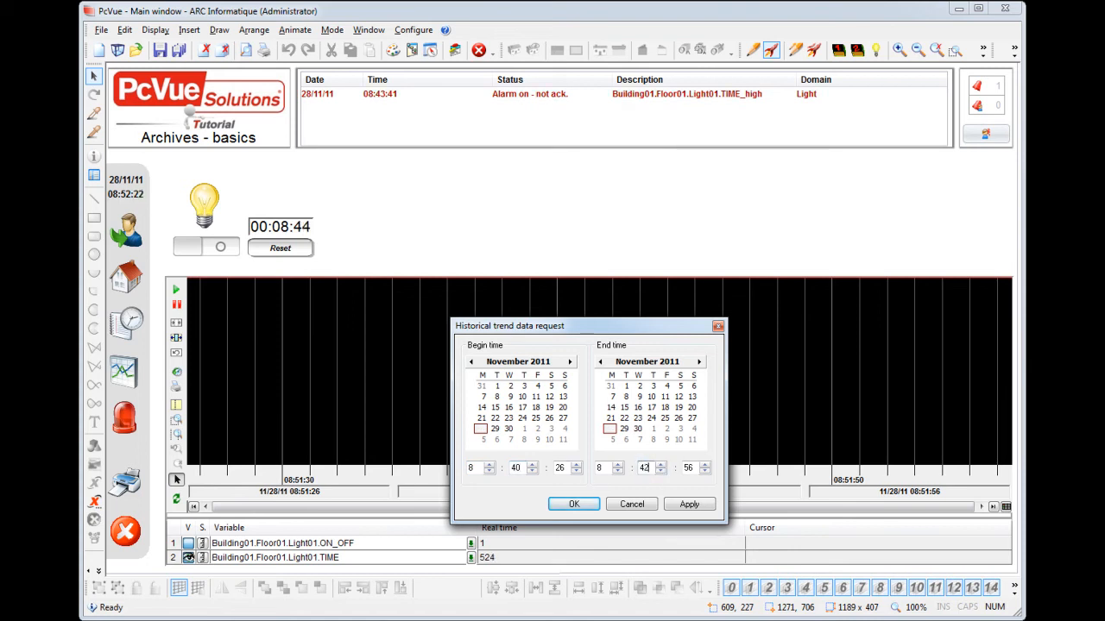
pyautogui.click(708, 505)
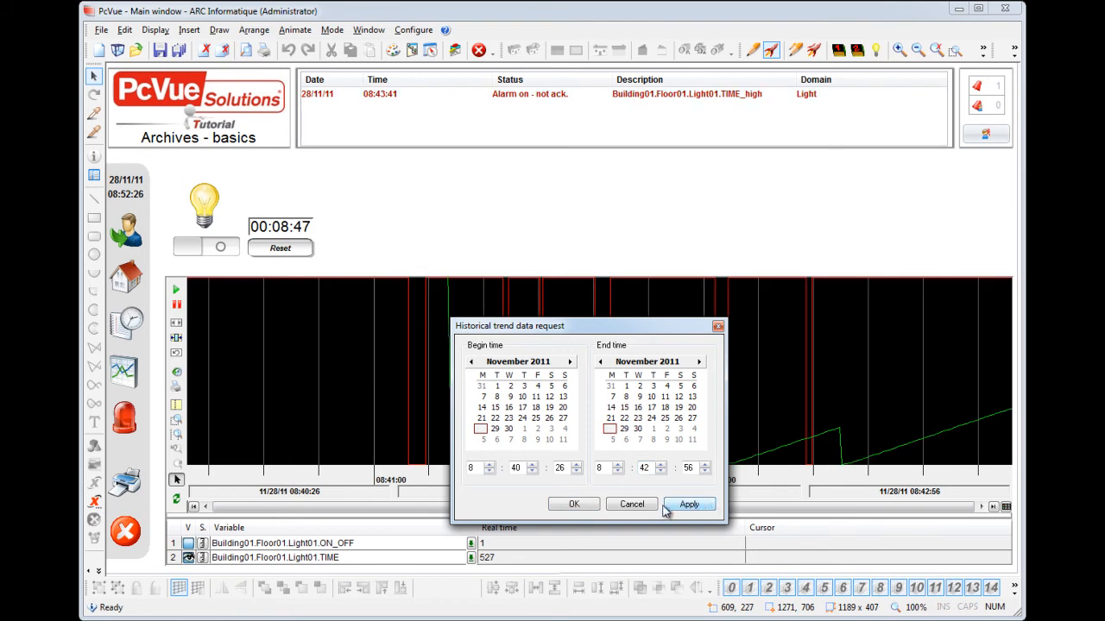
pyautogui.click(571, 505)
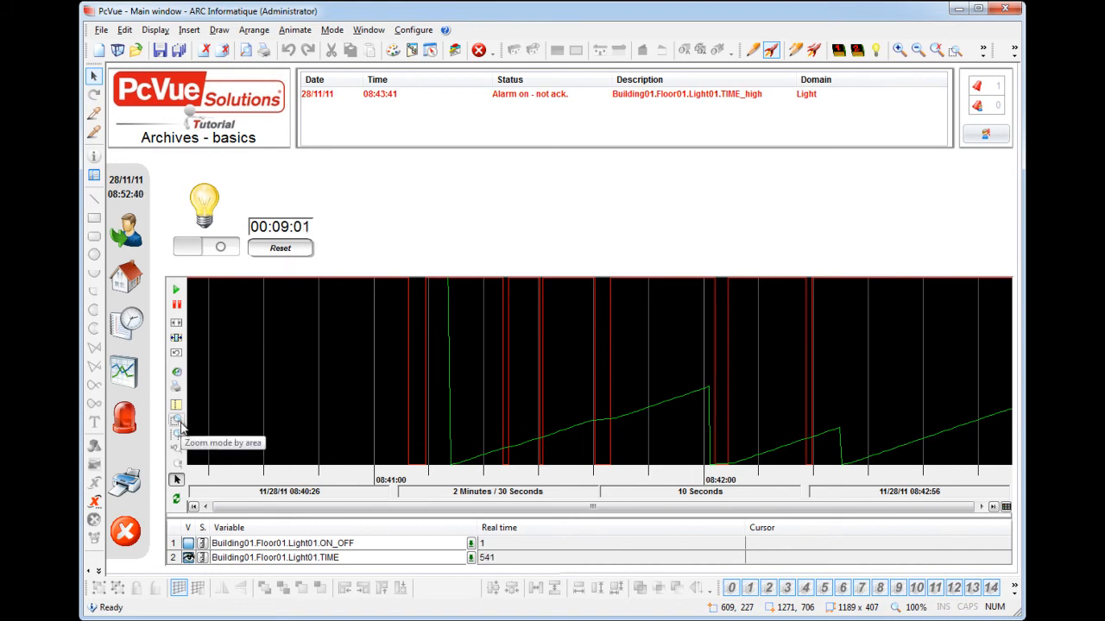
# - Zoom by area into the trend section from about 08:41:47 to 08:42:31
pyautogui.click(178, 421)
pyautogui.moveTo(635, 386); pyautogui.dragTo(878, 476)
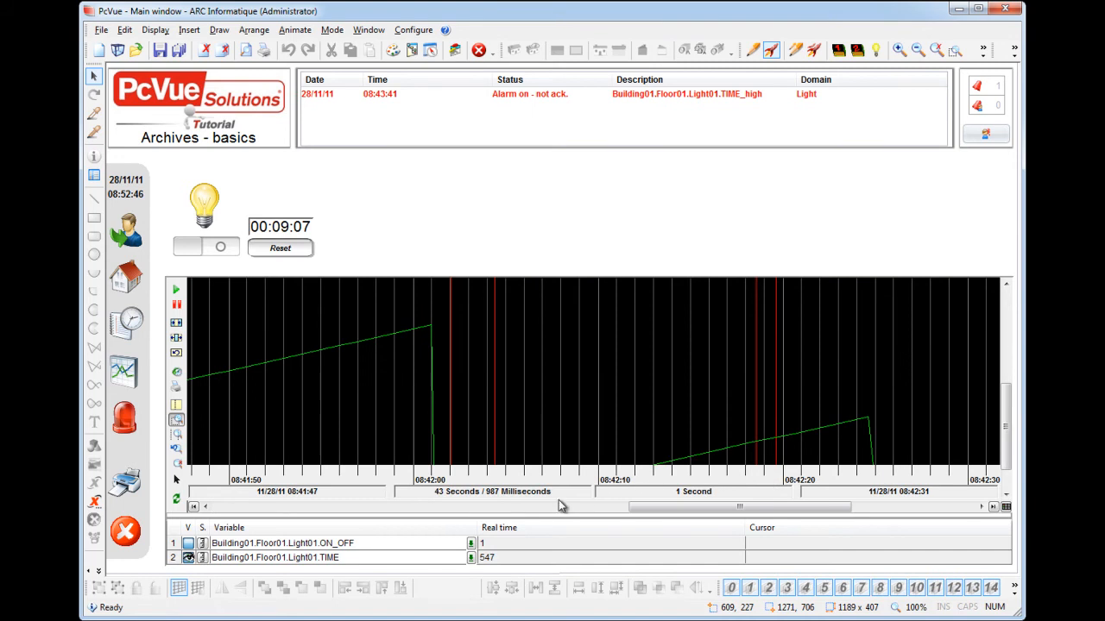
# - Show the scales of both curves and place the trend cursor at about 08:42:21 to read their values
pyautogui.click(204, 544)
pyautogui.click(202, 559)
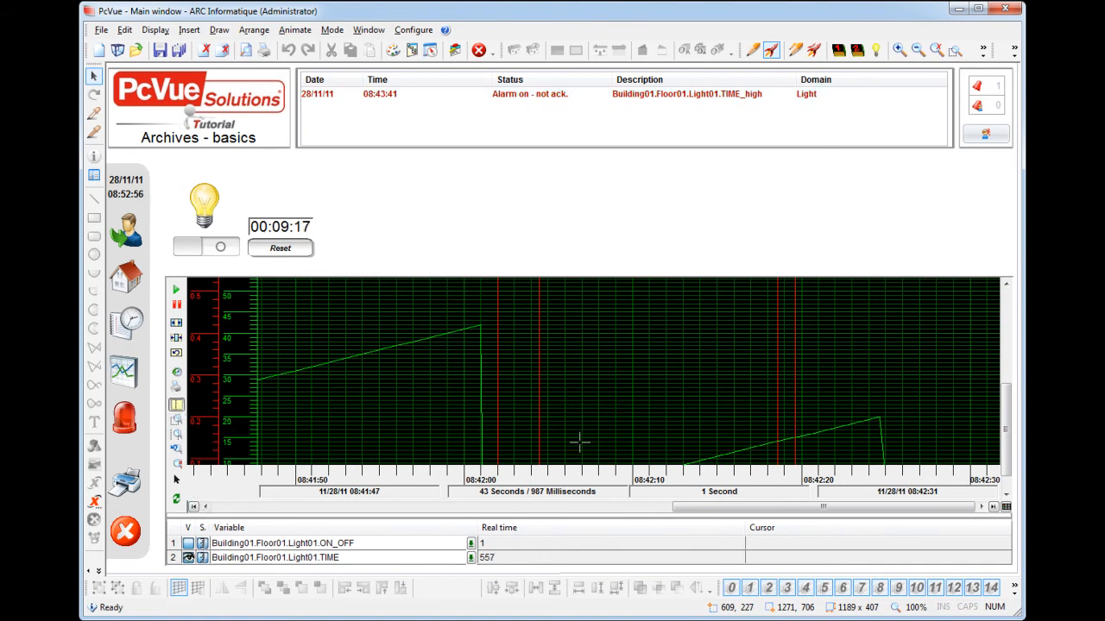
pyautogui.click(830, 409)
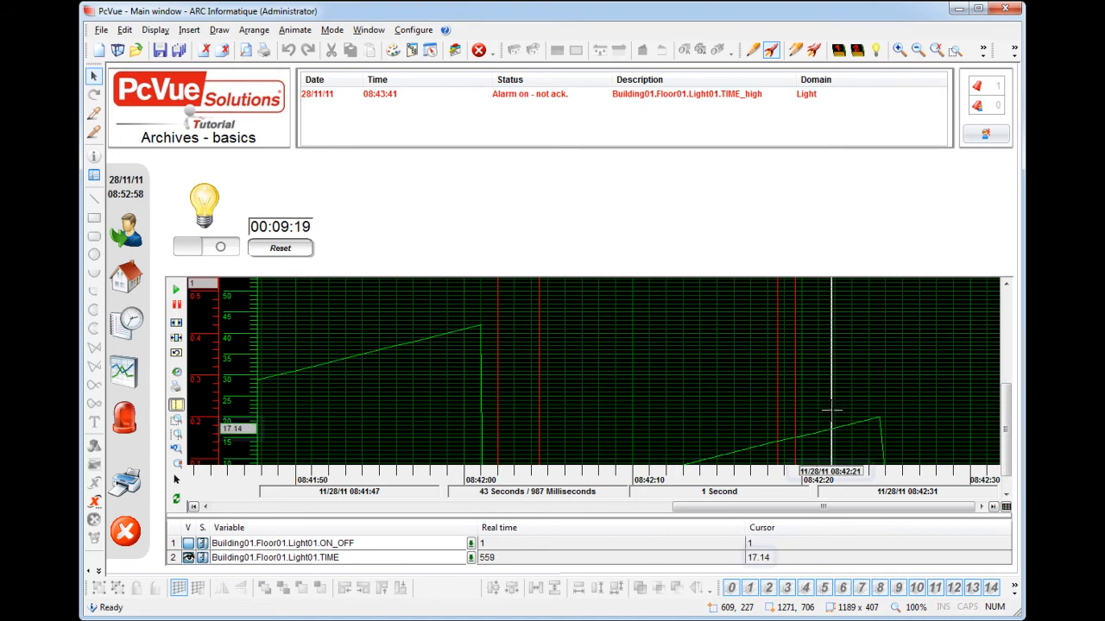
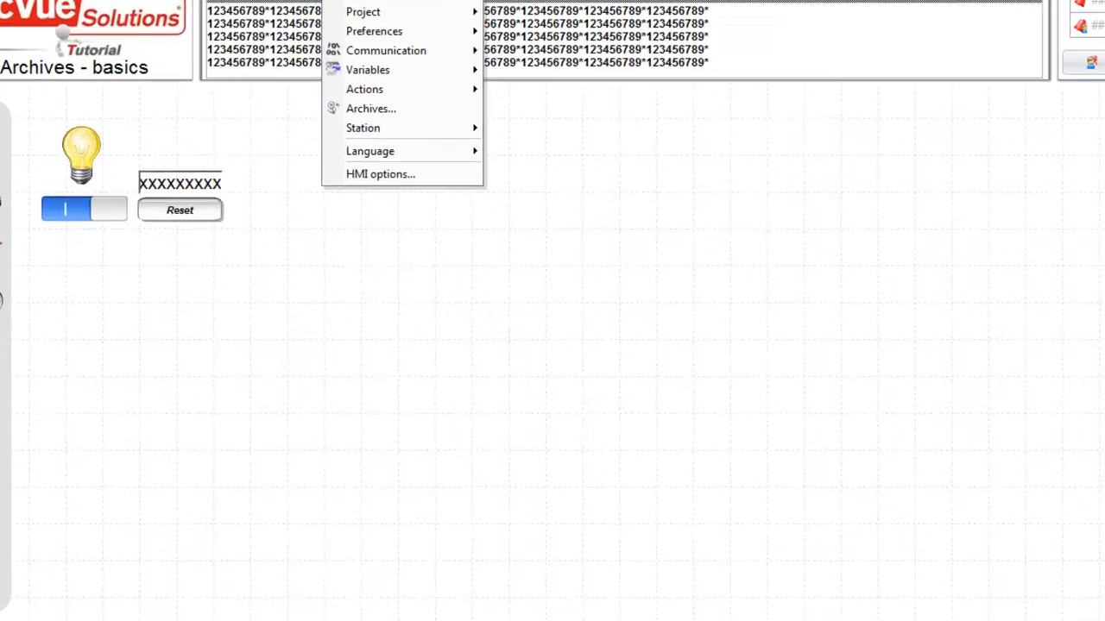
# - Open the archives configuration and start a new log list named AllEvents under the MyArchives archive unit
pyautogui.click(498, 48)
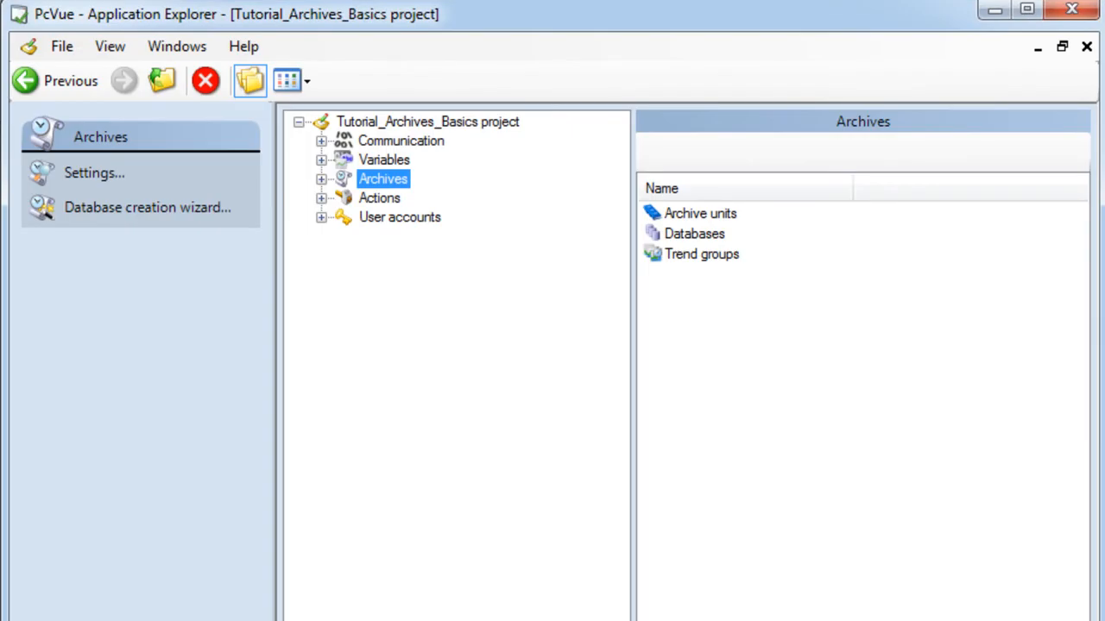
pyautogui.click(321, 178)
pyautogui.click(344, 197)
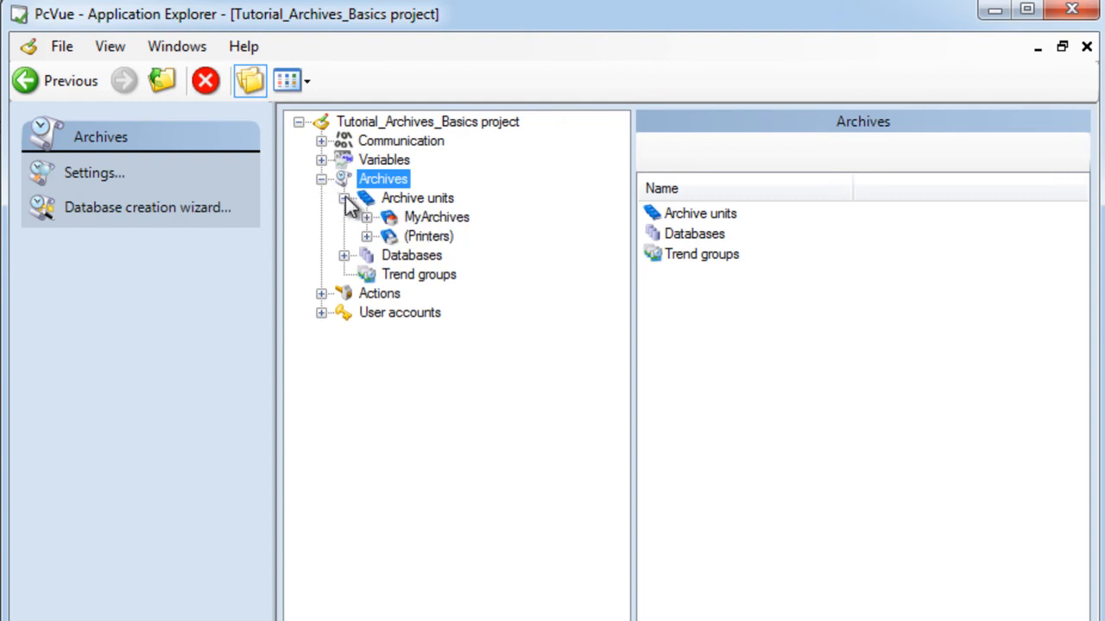
pyautogui.click(367, 218)
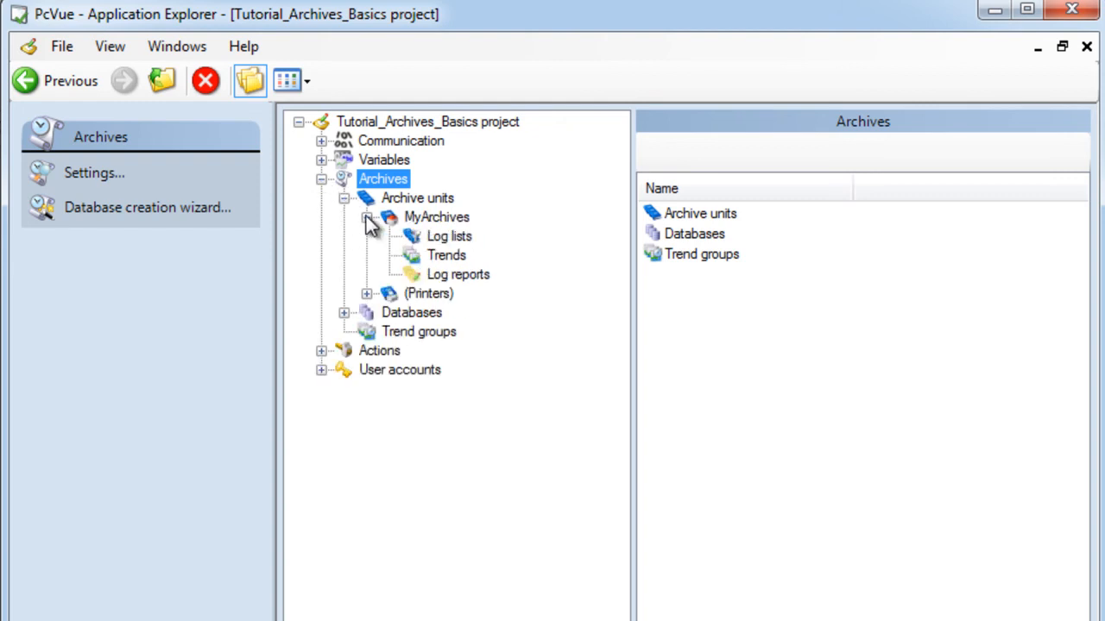
pyautogui.click(464, 241)
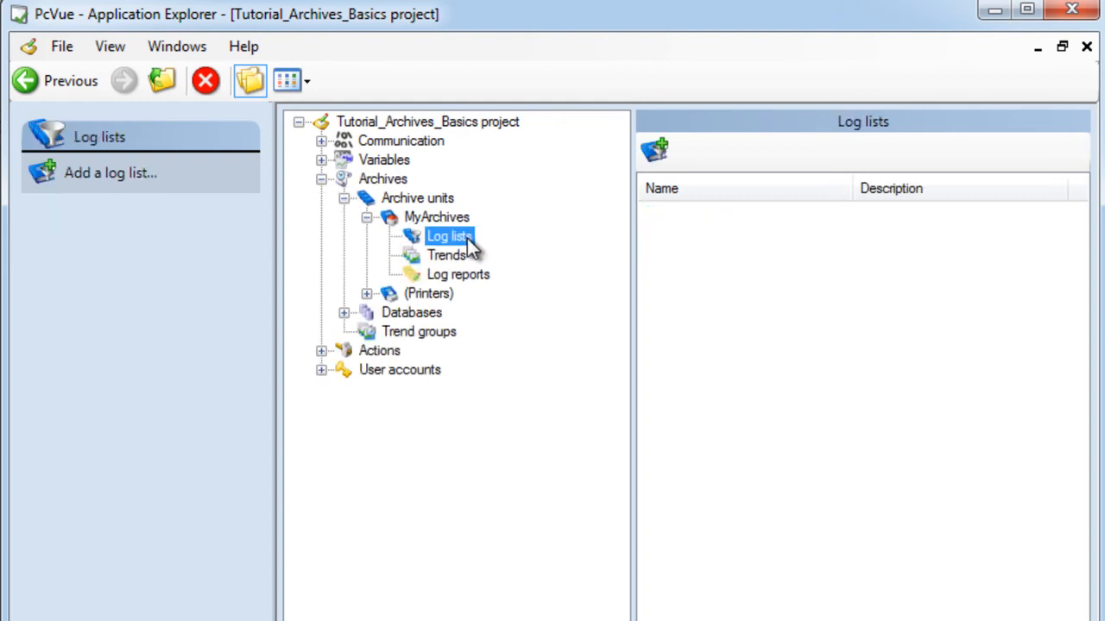
pyautogui.rightClick(468, 245)
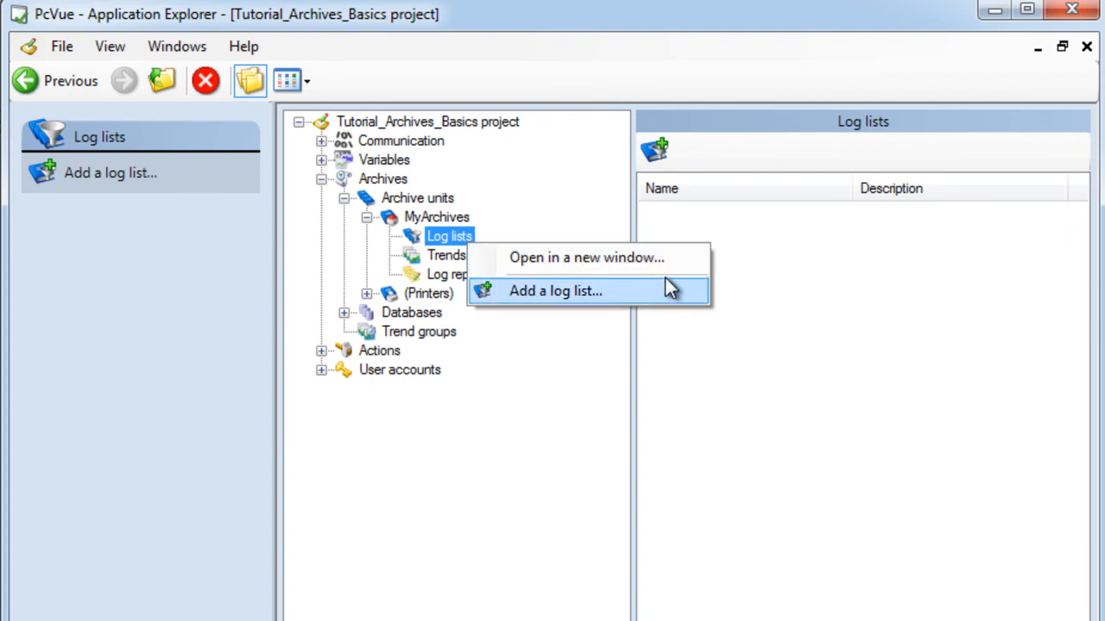
pyautogui.click(657, 292)
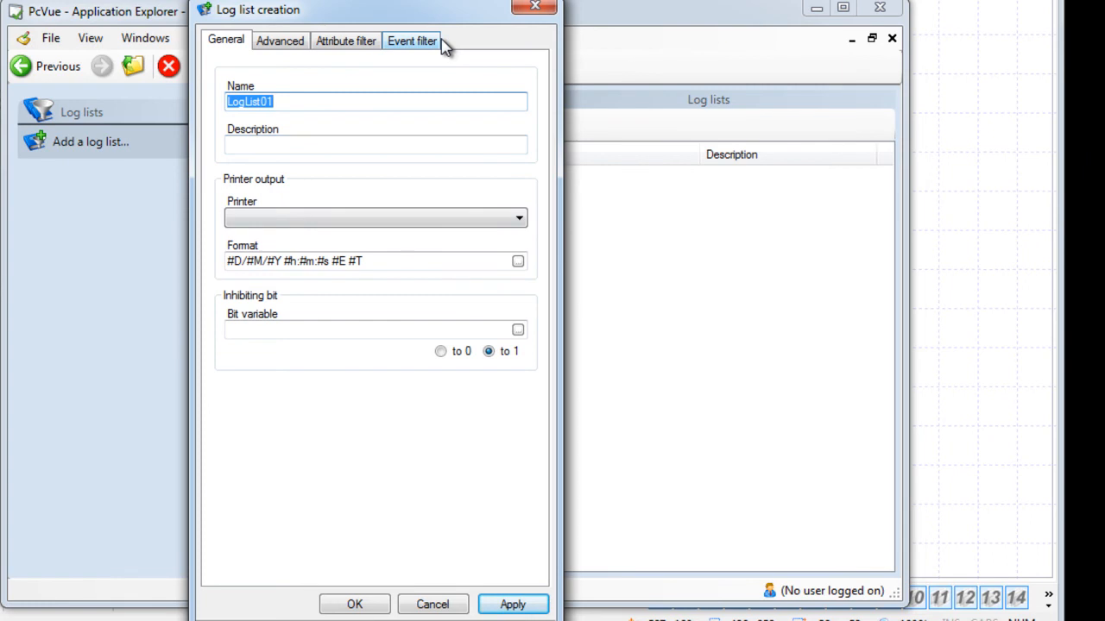
pyautogui.write('AllEvents')
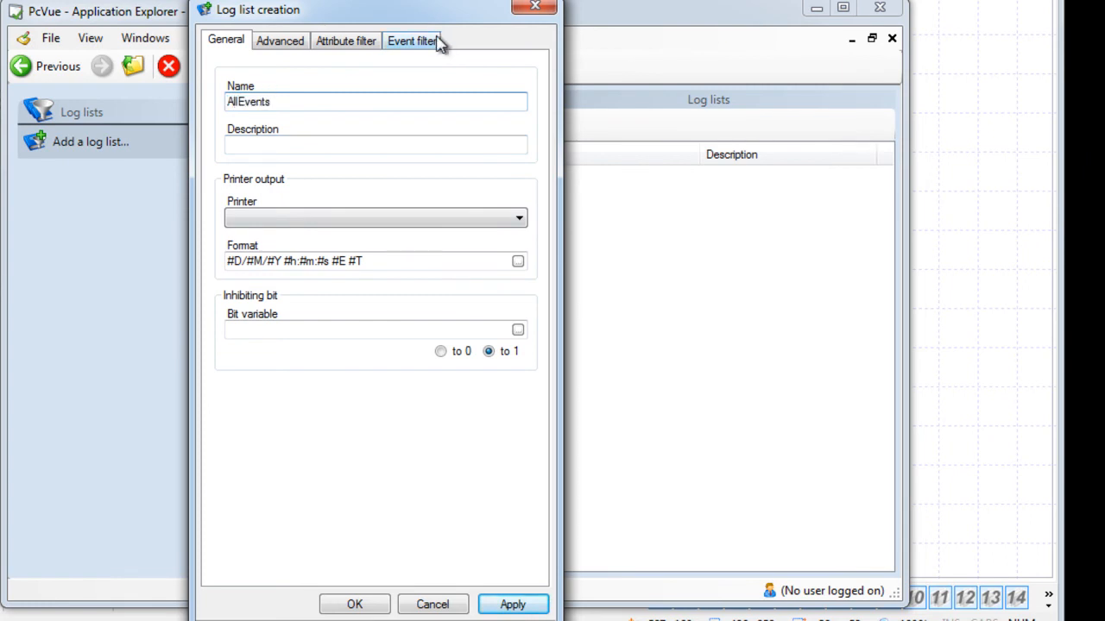
# - Assign printer 1 to the AllEvents log list, keep the default print format and all event types, and create the list
pyautogui.click(521, 221)
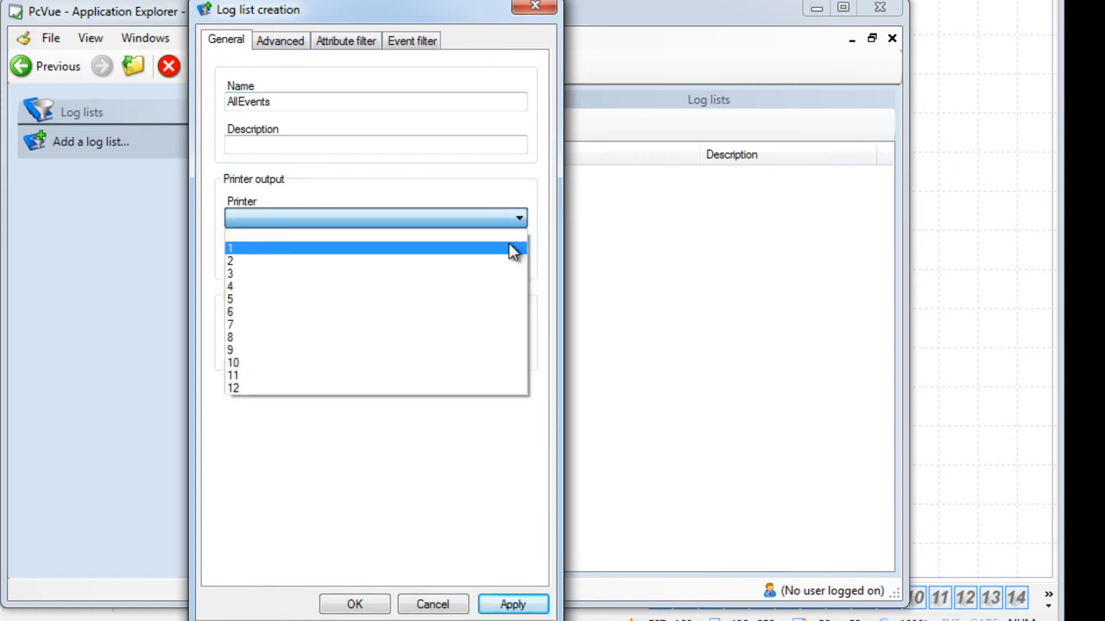
pyautogui.click(510, 245)
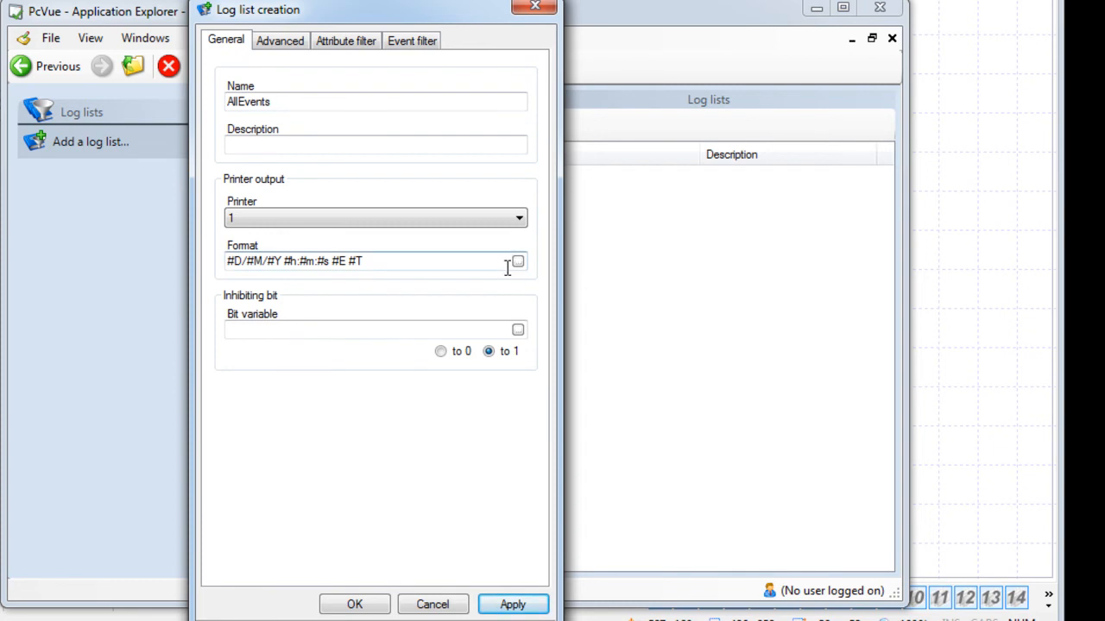
pyautogui.click(518, 261)
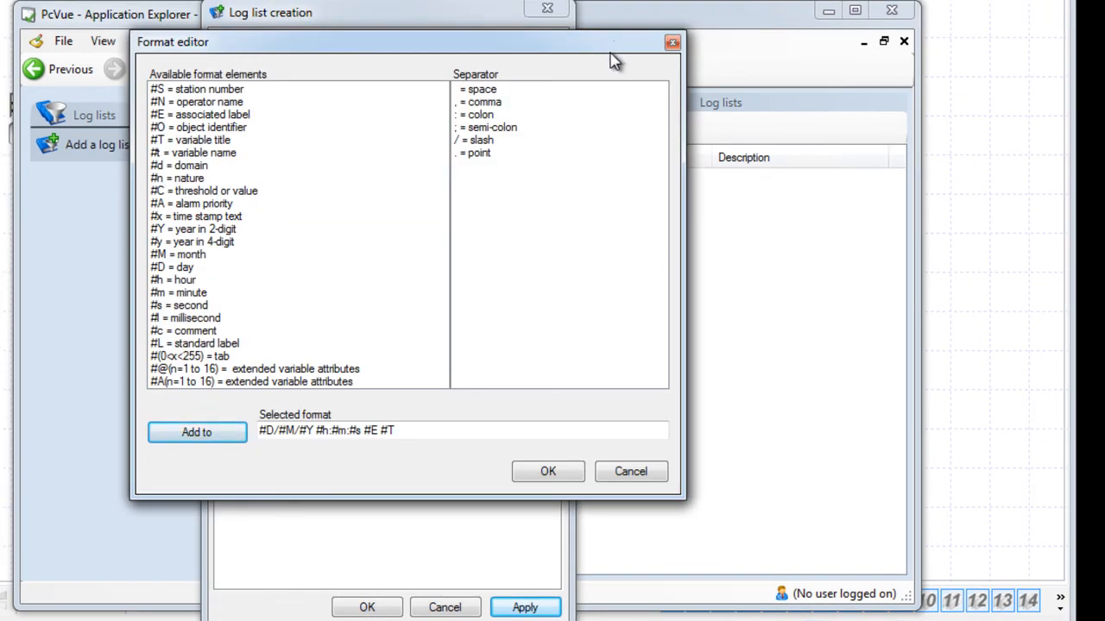
pyautogui.click(572, 474)
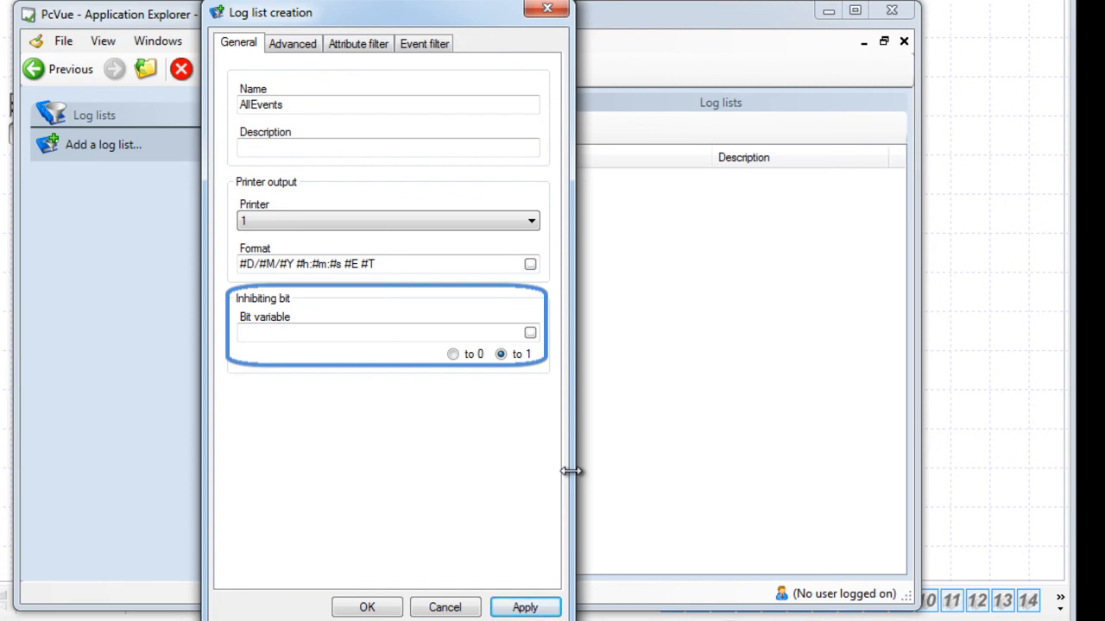
pyautogui.click(450, 46)
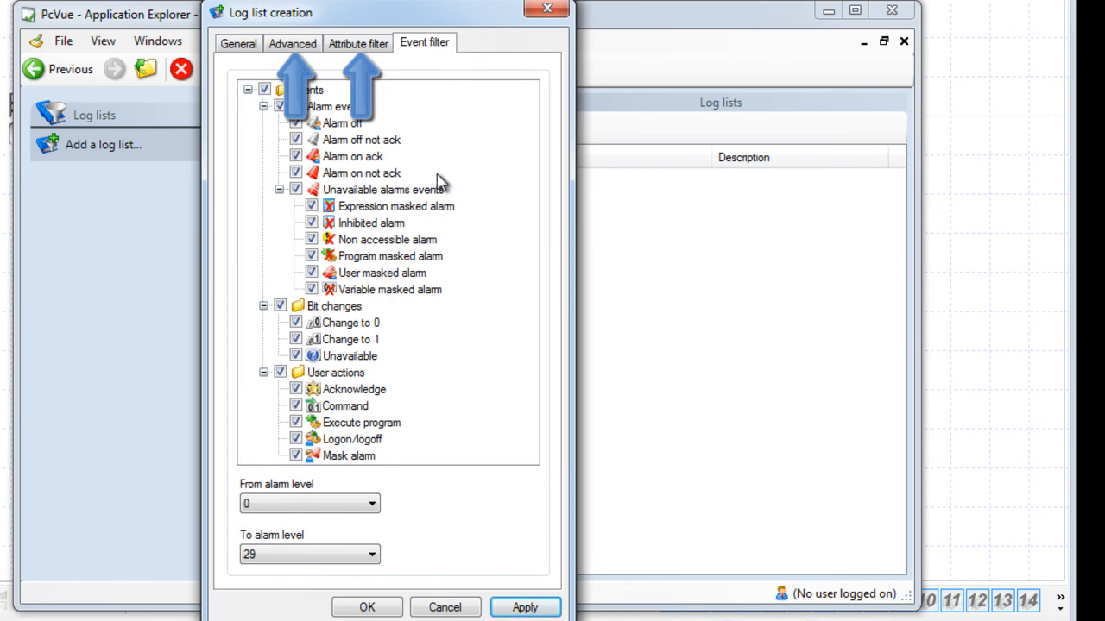
pyautogui.click(366, 608)
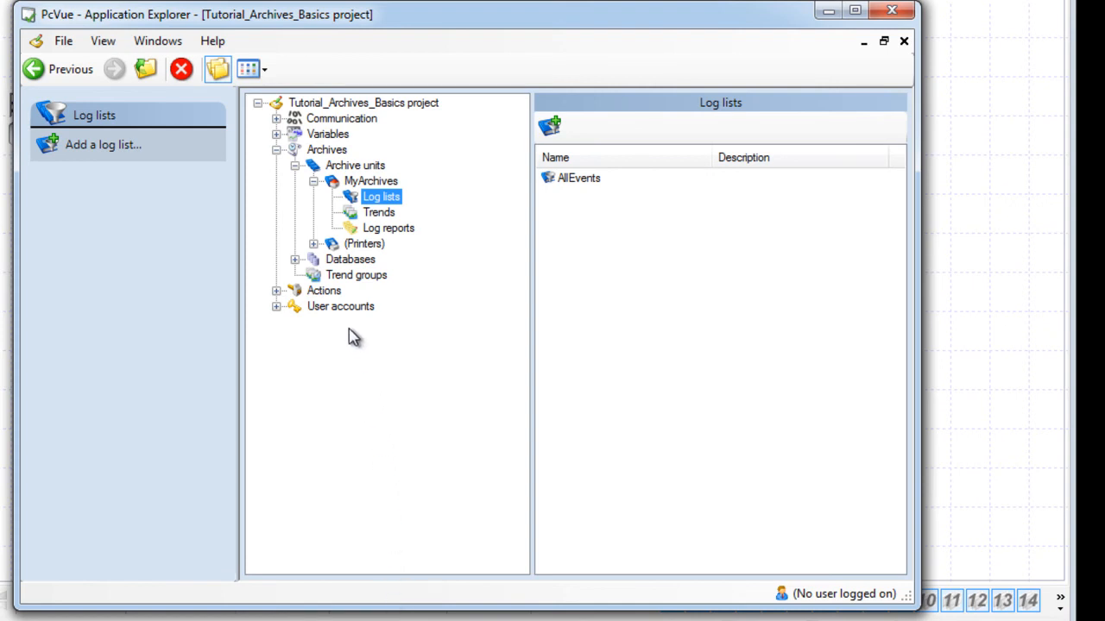
# - Add a log list UserPrinter under (Printers), described as "Loglist for users logon logoff printing to printer", with output to printer 2
pyautogui.click(314, 245)
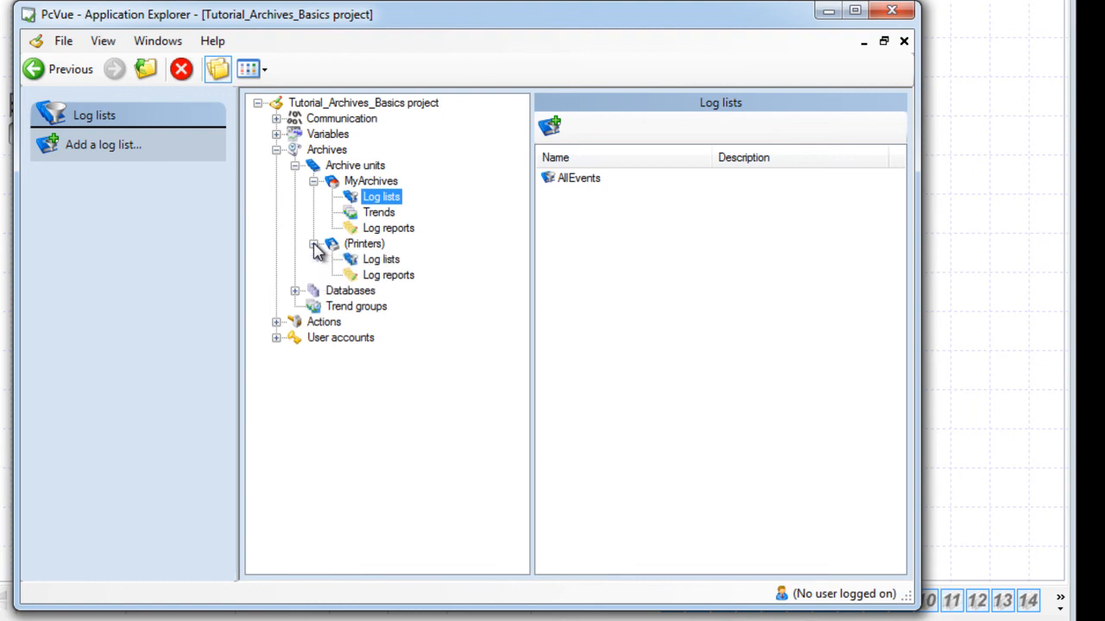
pyautogui.click(399, 263)
pyautogui.rightClick(399, 265)
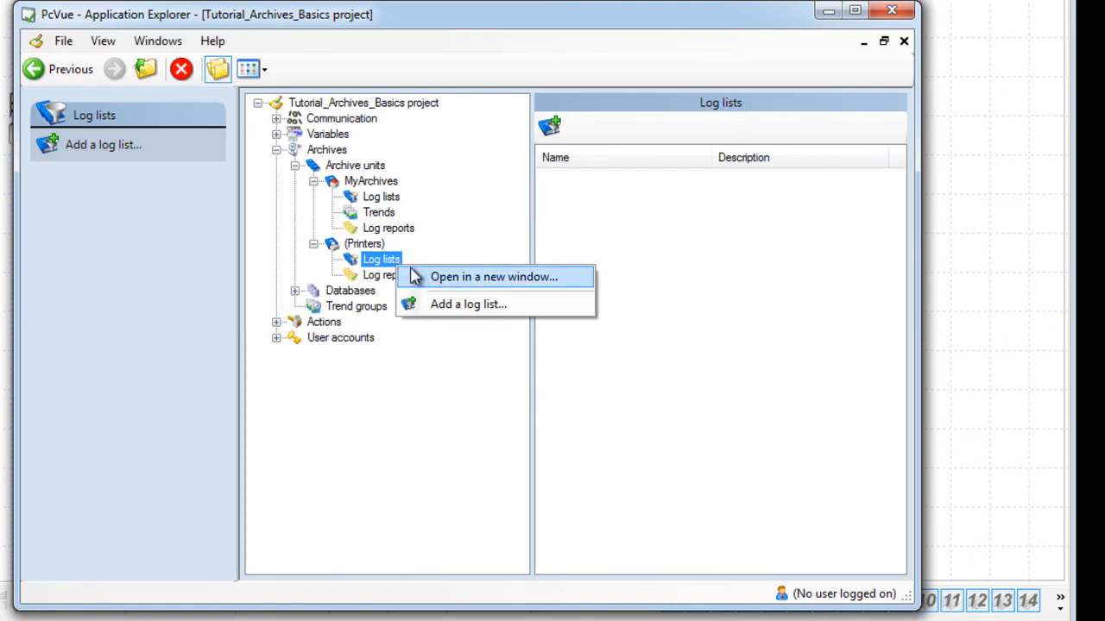
pyautogui.click(533, 303)
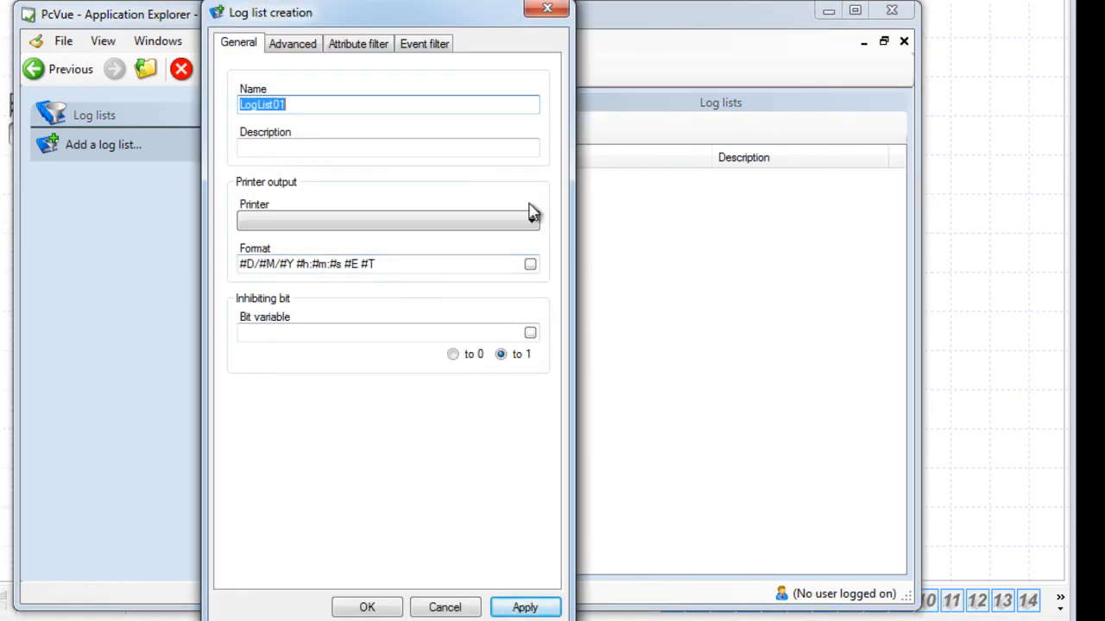
pyautogui.write('UserPrinter')
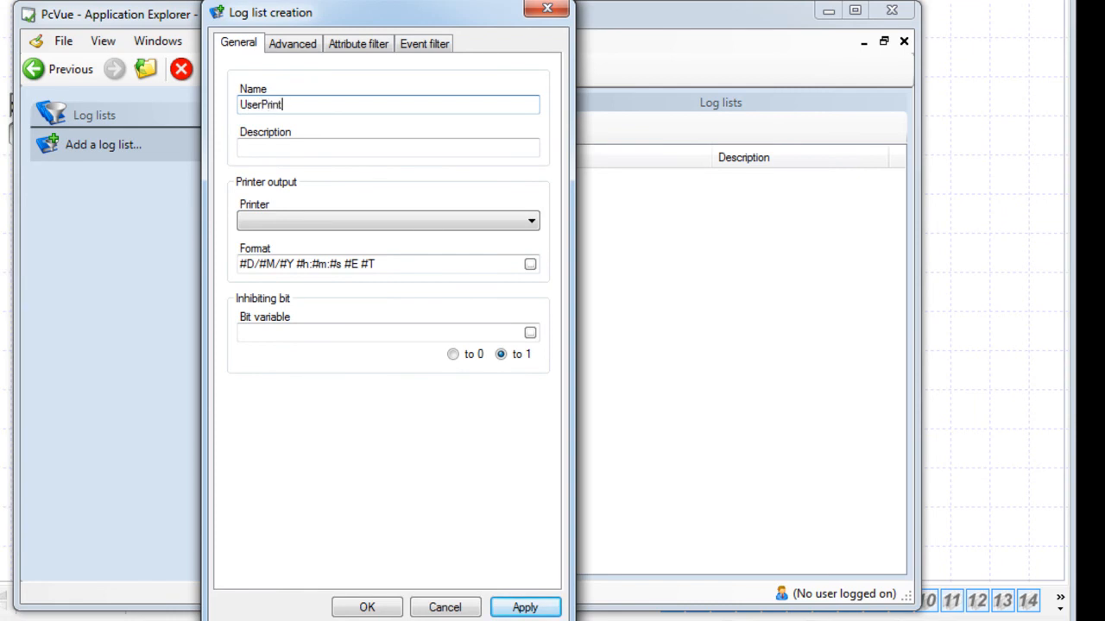
pyautogui.click(388, 147)
pyautogui.write('Loglist for users logon logoff printing to printer')
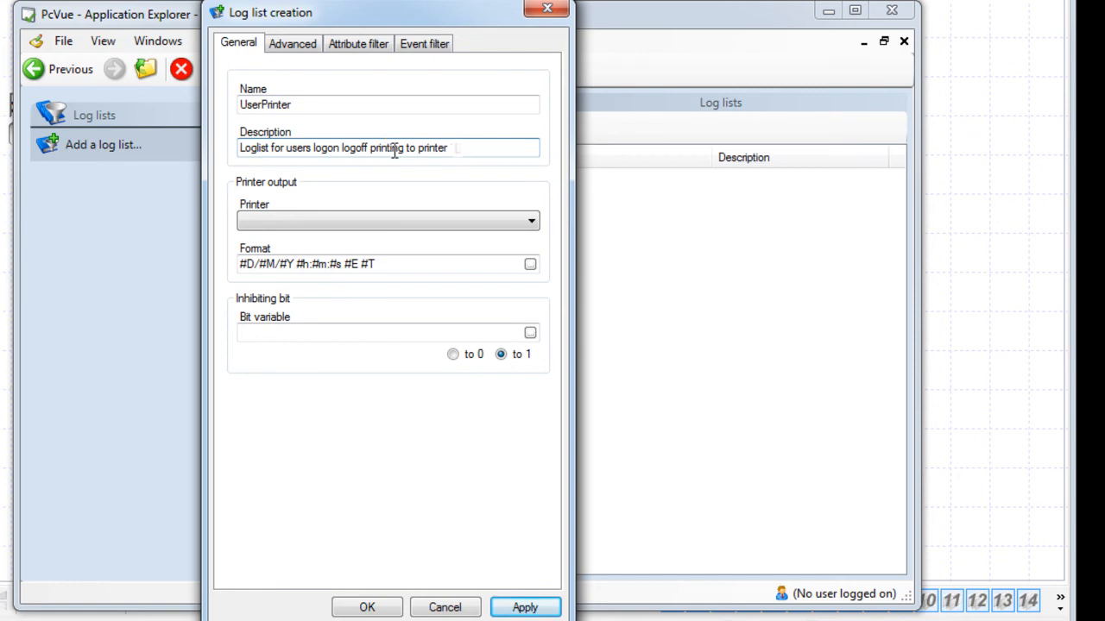
pyautogui.click(531, 221)
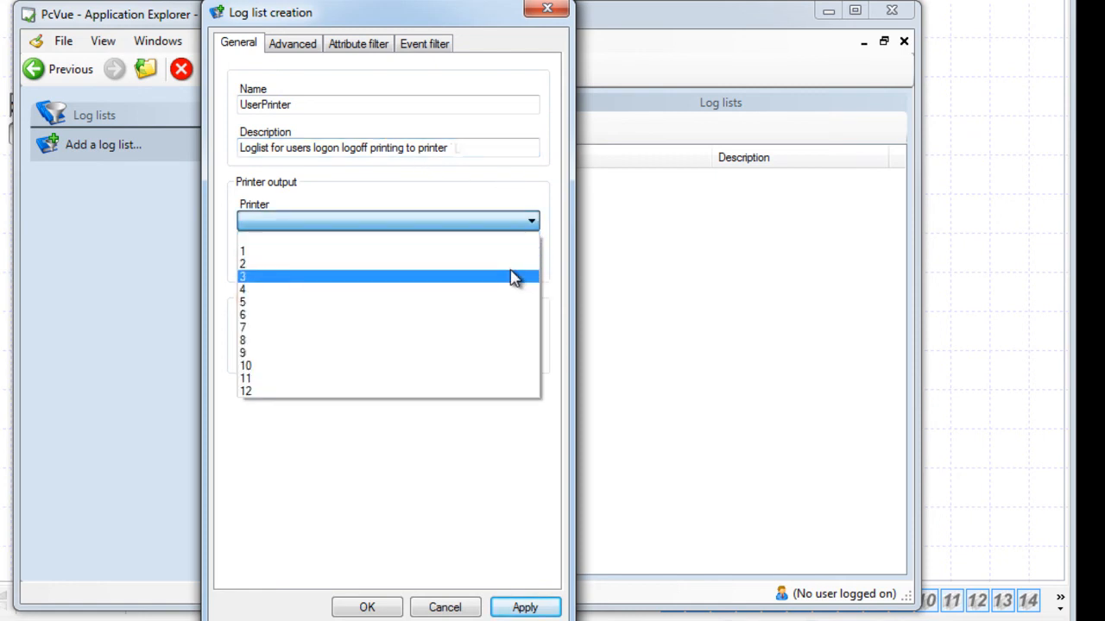
pyautogui.click(514, 264)
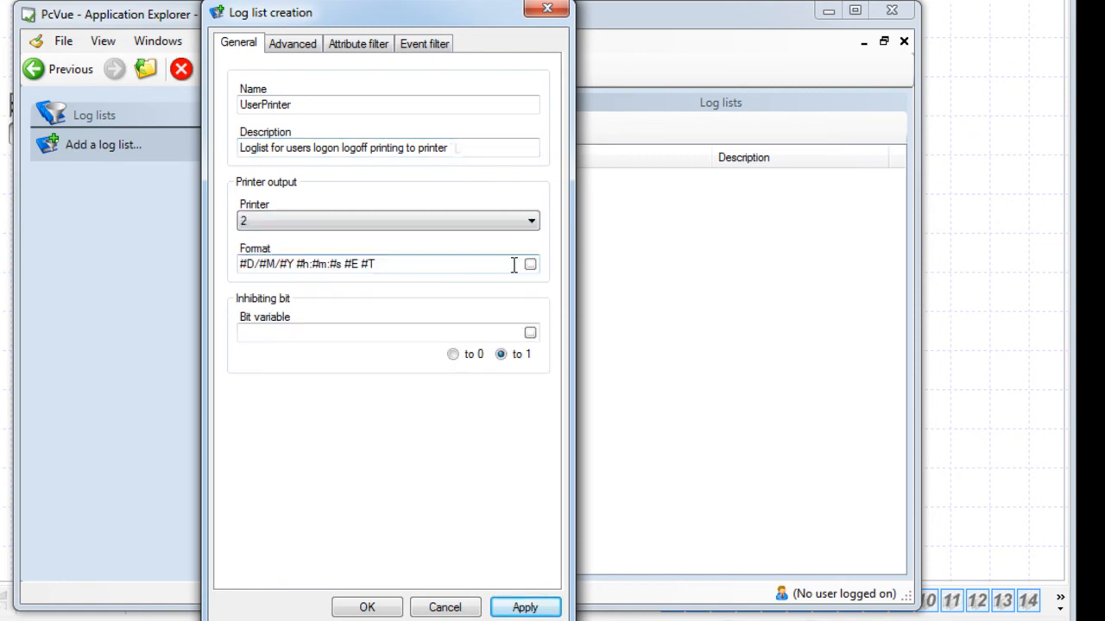
# - Restrict the UserPrinter event filter to the Logon/logoff user action only and create the log list
pyautogui.click(424, 43)
pyautogui.click(279, 106)
pyautogui.click(280, 306)
pyautogui.click(280, 372)
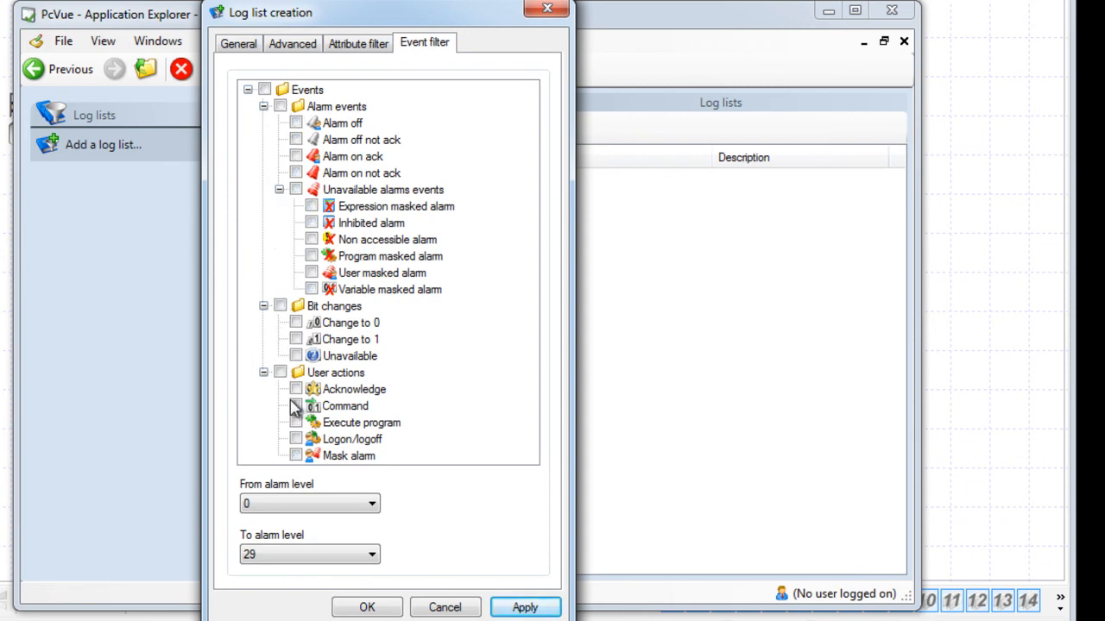
pyautogui.click(296, 439)
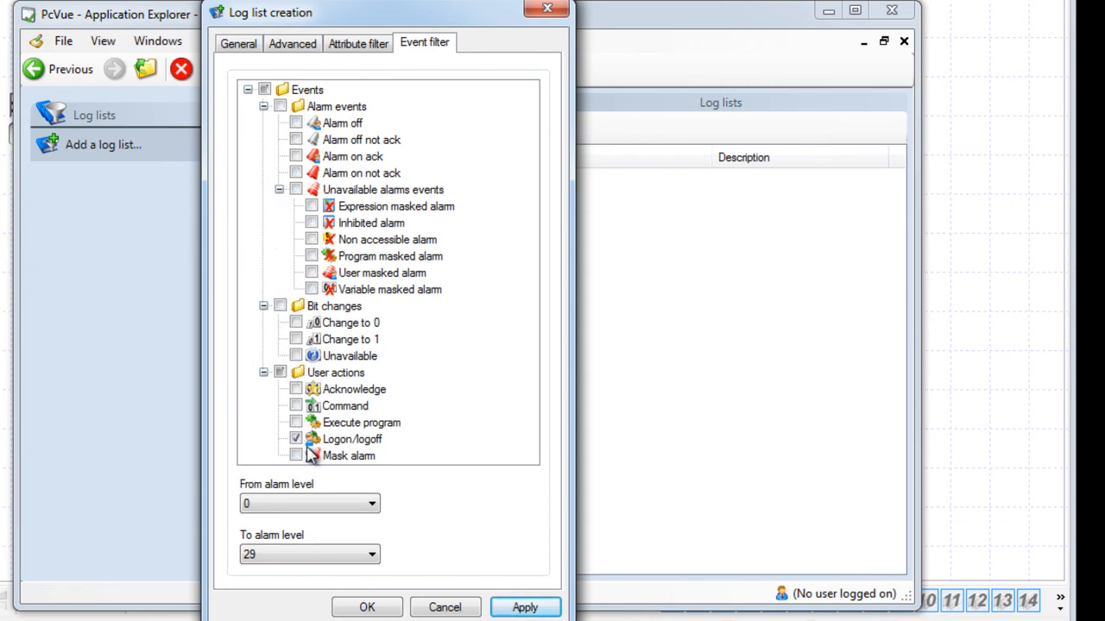
pyautogui.click(387, 607)
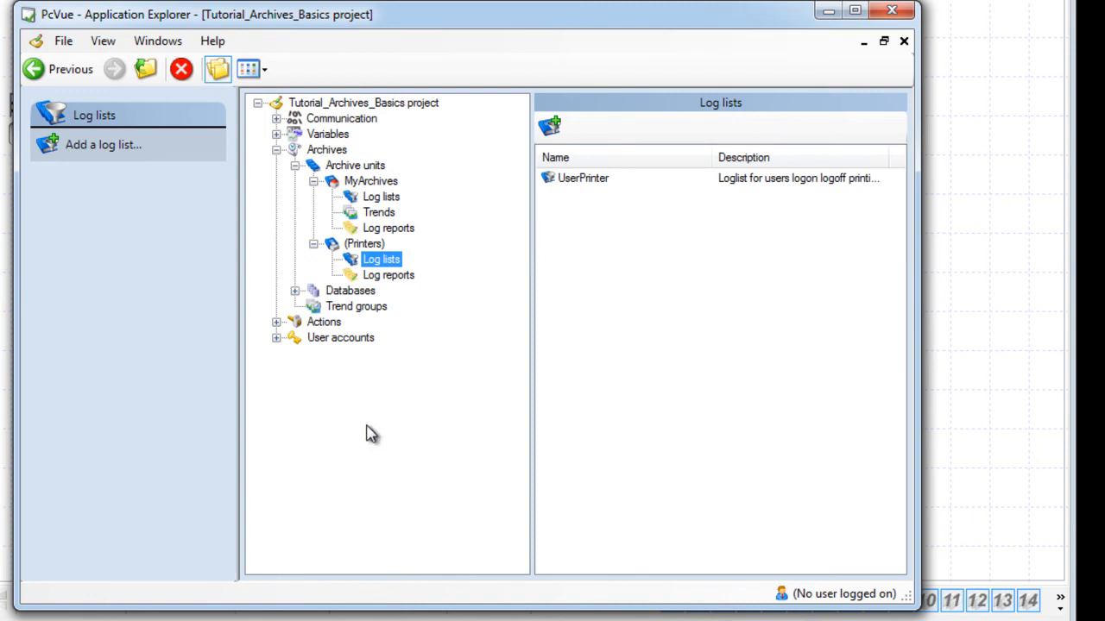
# - Enable the Log option for the ON_OFF bit variable in Building01.Floor01.Light01
pyautogui.click(276, 134)
pyautogui.click(294, 150)
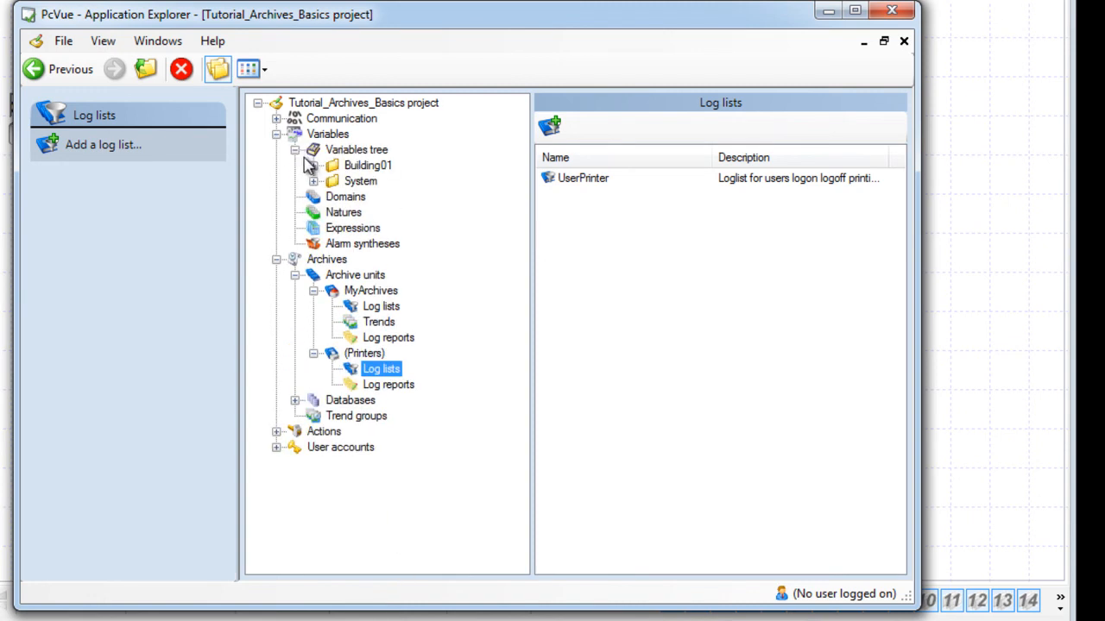
pyautogui.click(313, 166)
pyautogui.click(331, 181)
pyautogui.click(397, 198)
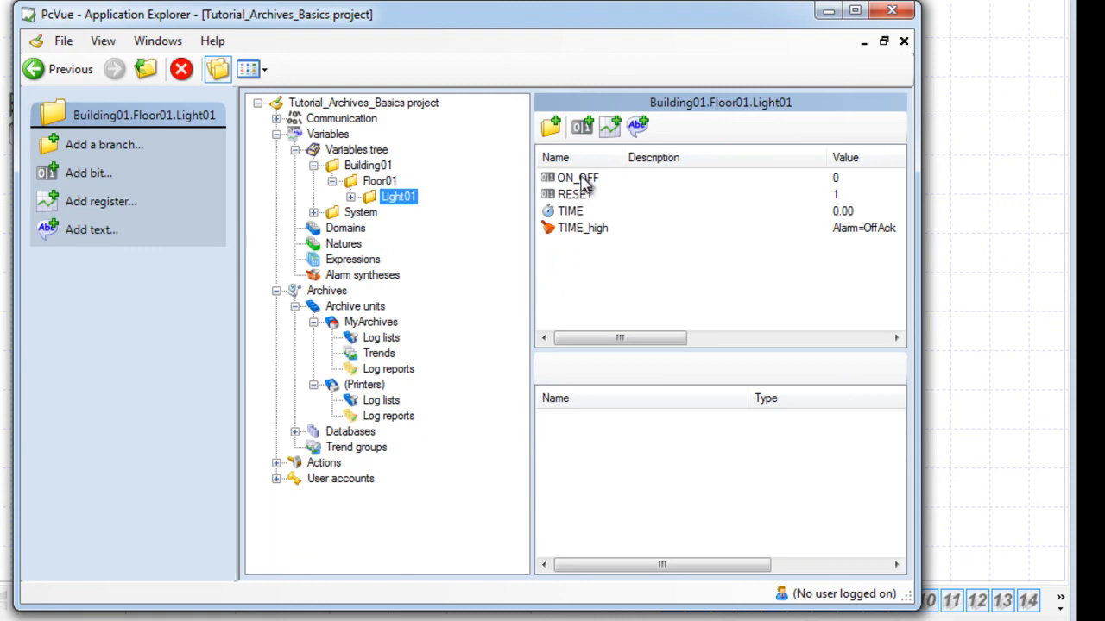
pyautogui.click(591, 179)
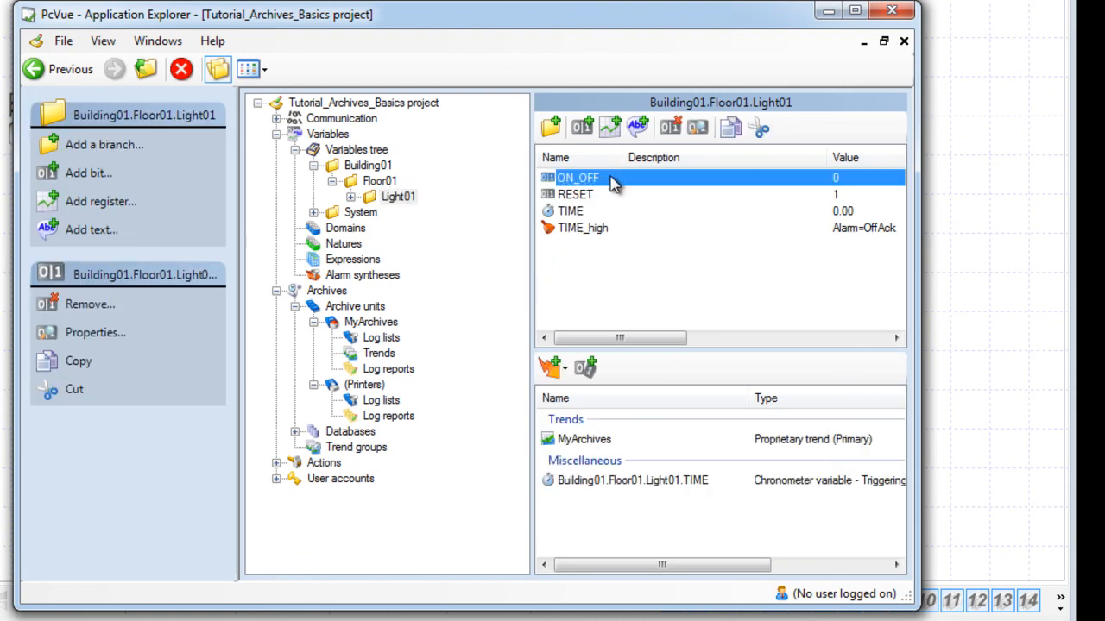
pyautogui.doubleClick(610, 180)
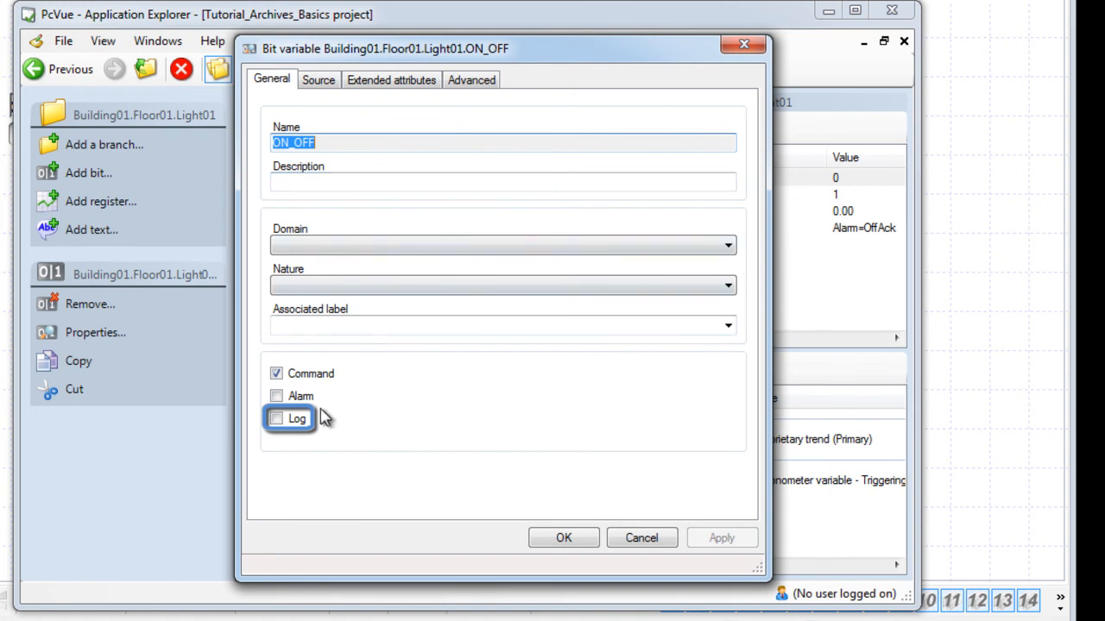
pyautogui.click(277, 419)
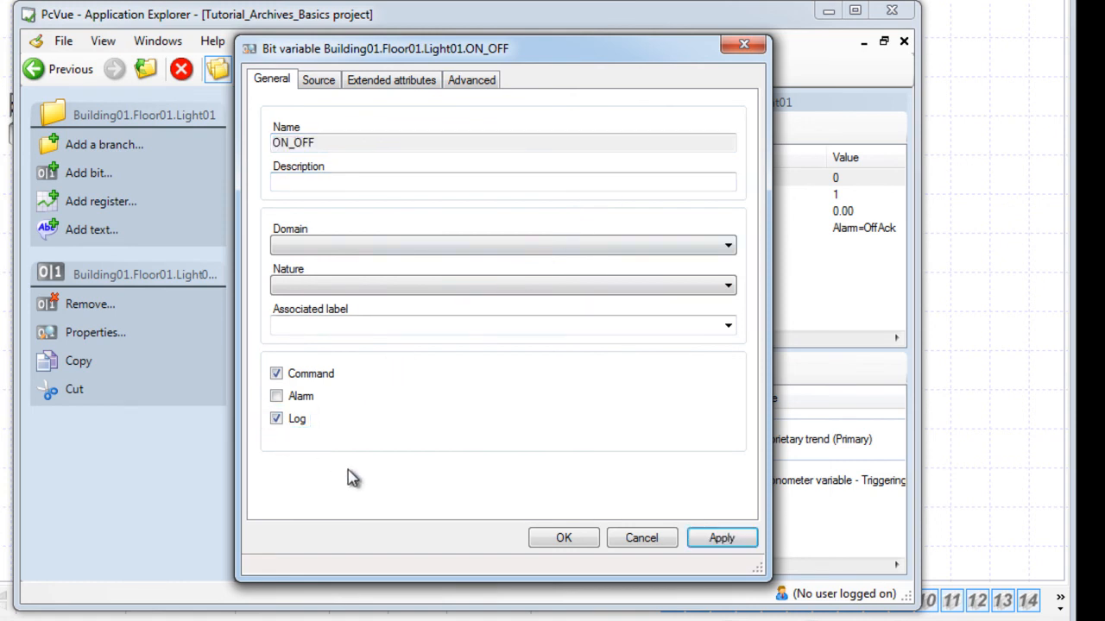
pyautogui.click(573, 537)
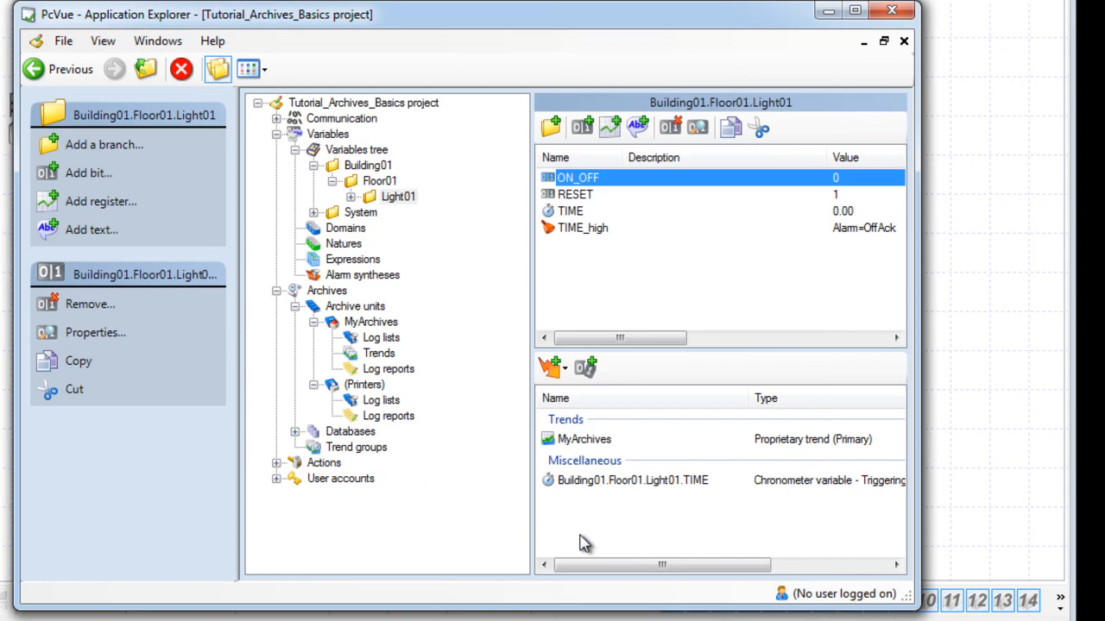
# - Enable the Log option for the TIME_high alarm variable in Building01.Floor01.Light01
pyautogui.click(586, 229)
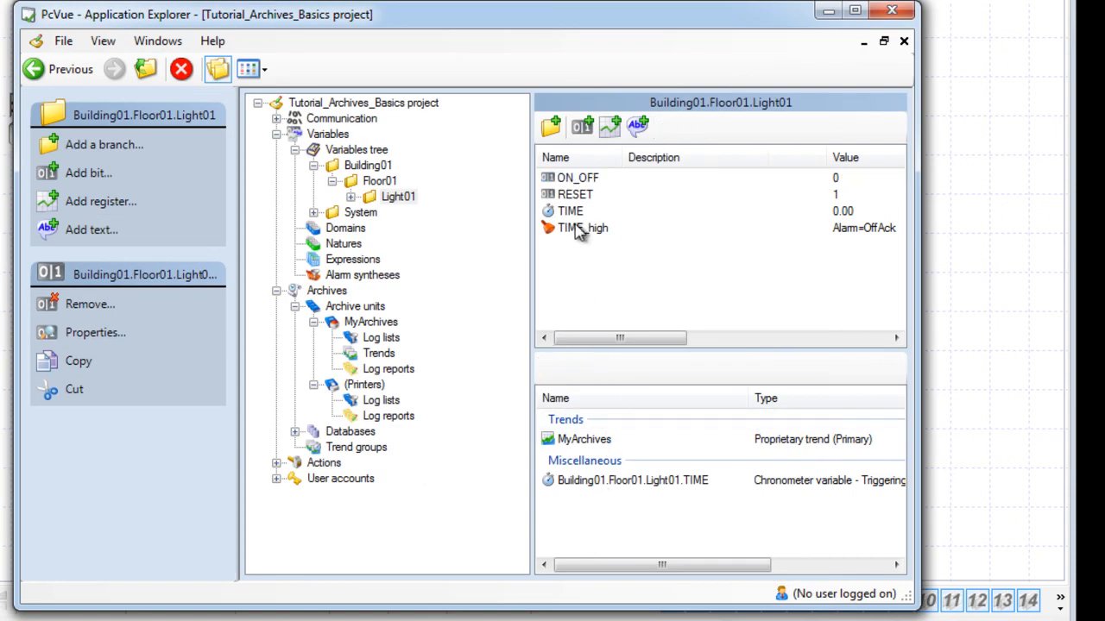
pyautogui.doubleClick(604, 228)
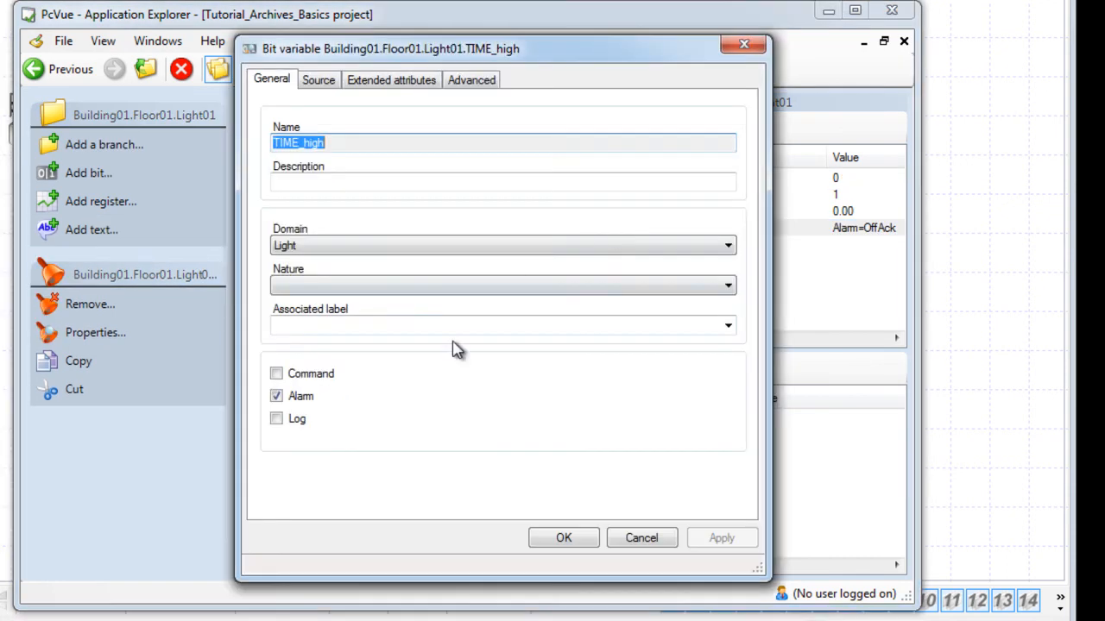
pyautogui.click(293, 423)
pyautogui.click(544, 539)
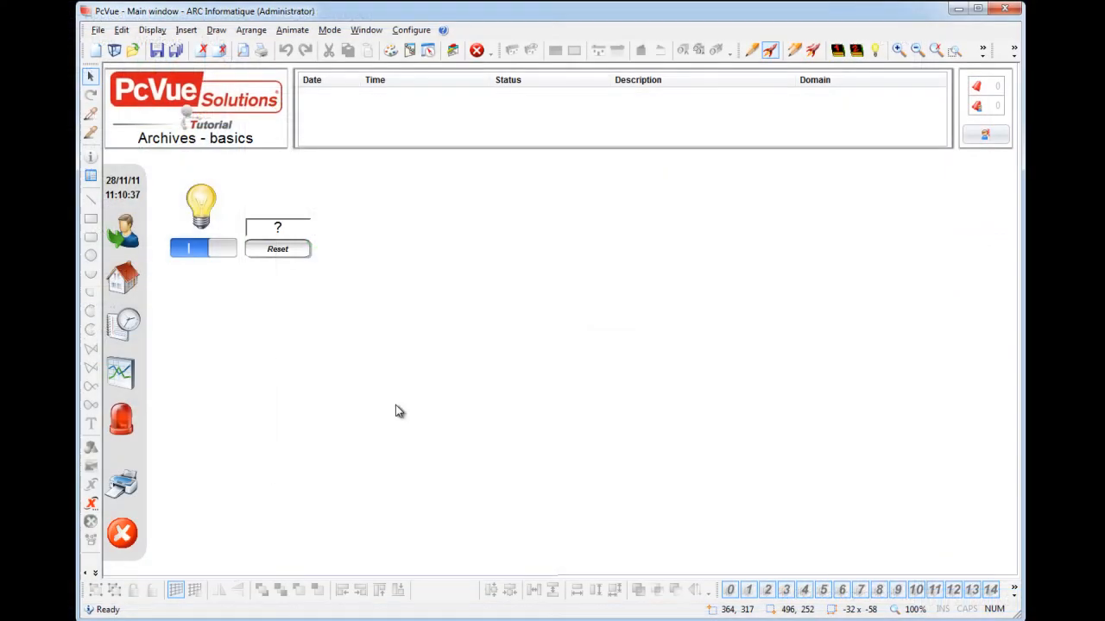
# - Toggle the light switch in run mode to generate events and return the mimic to design mode
pyautogui.click(220, 247)
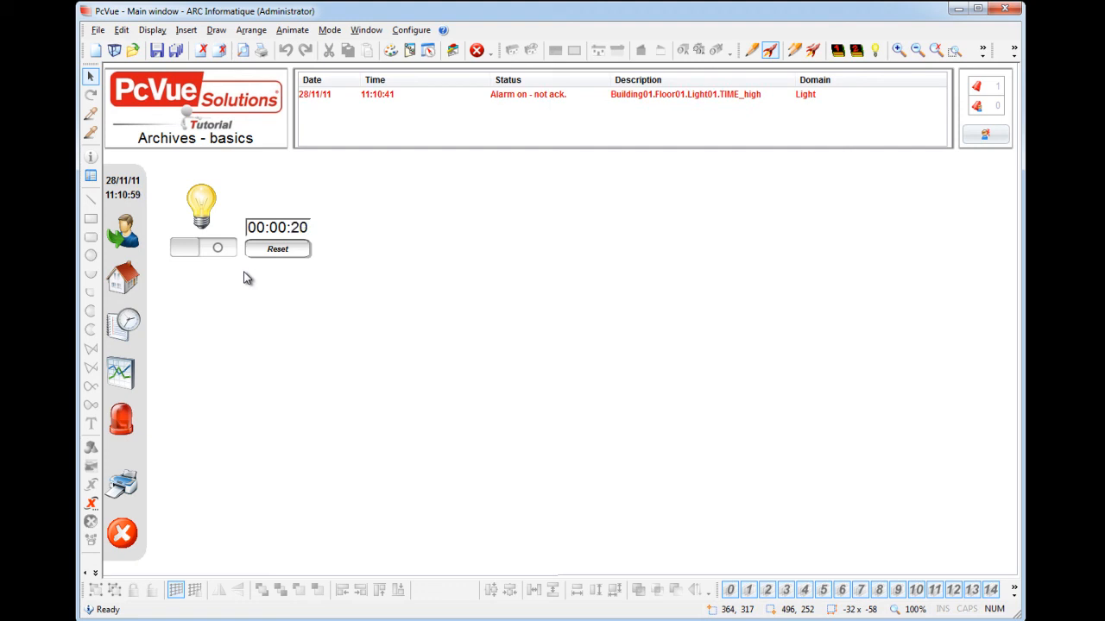
pyautogui.rightClick(247, 278)
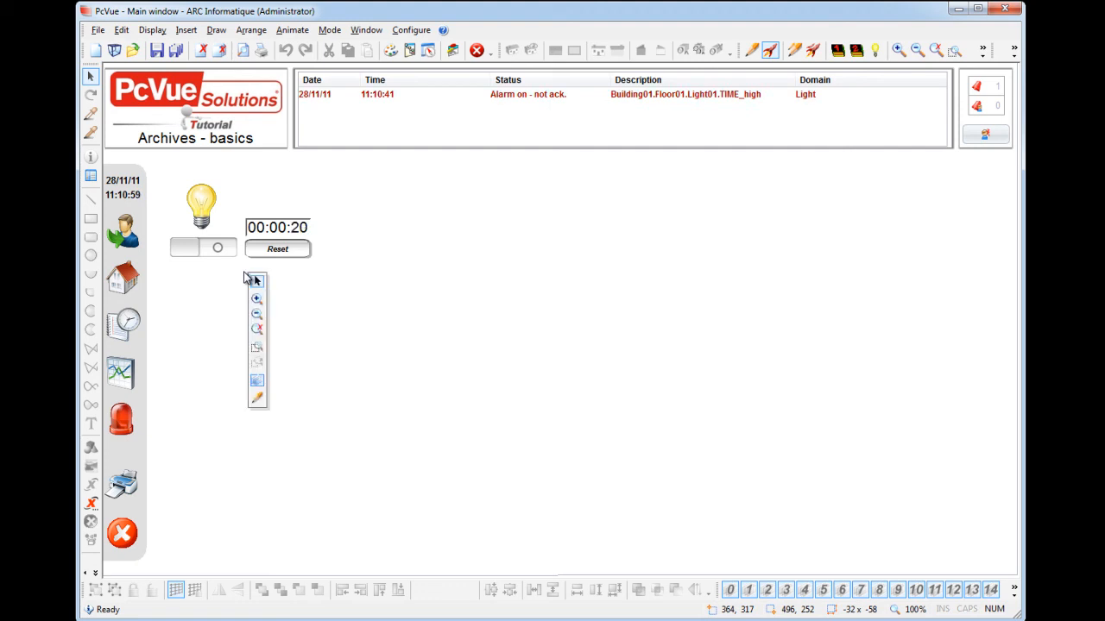
pyautogui.click(257, 400)
# - Insert a log viewer on the mimic and choose AllEvents as its list
pyautogui.click(187, 30)
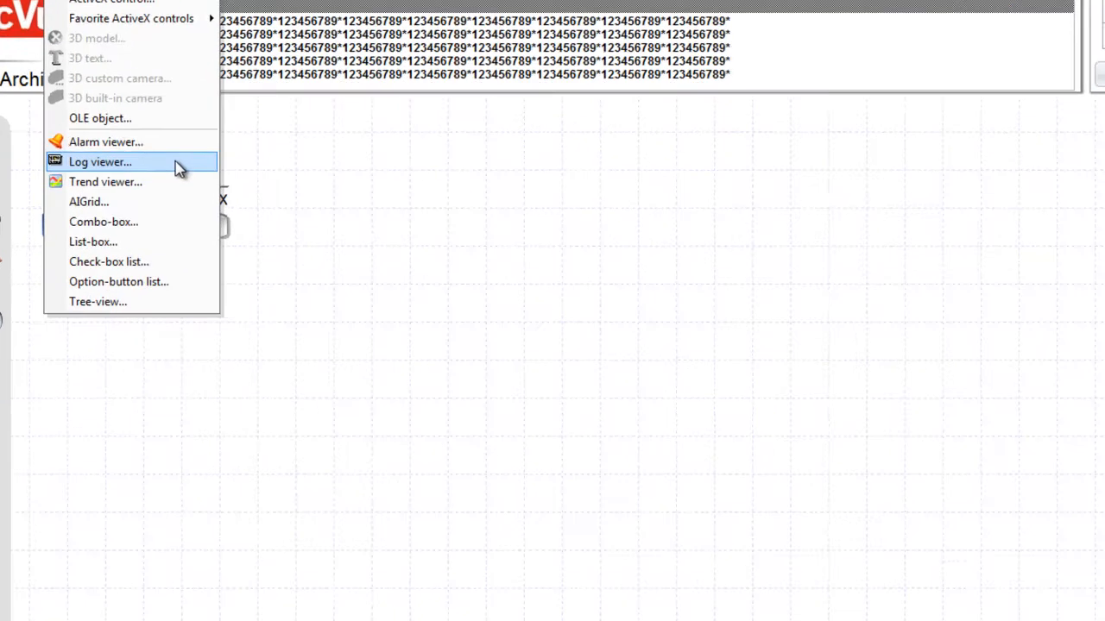
pyautogui.click(270, 199)
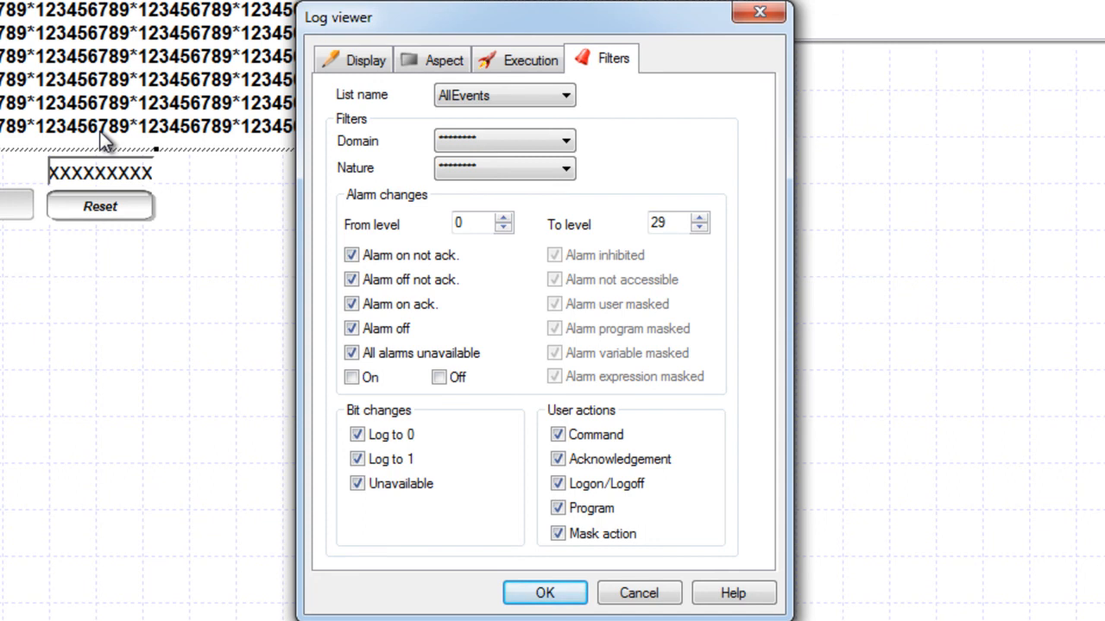
pyautogui.click(567, 97)
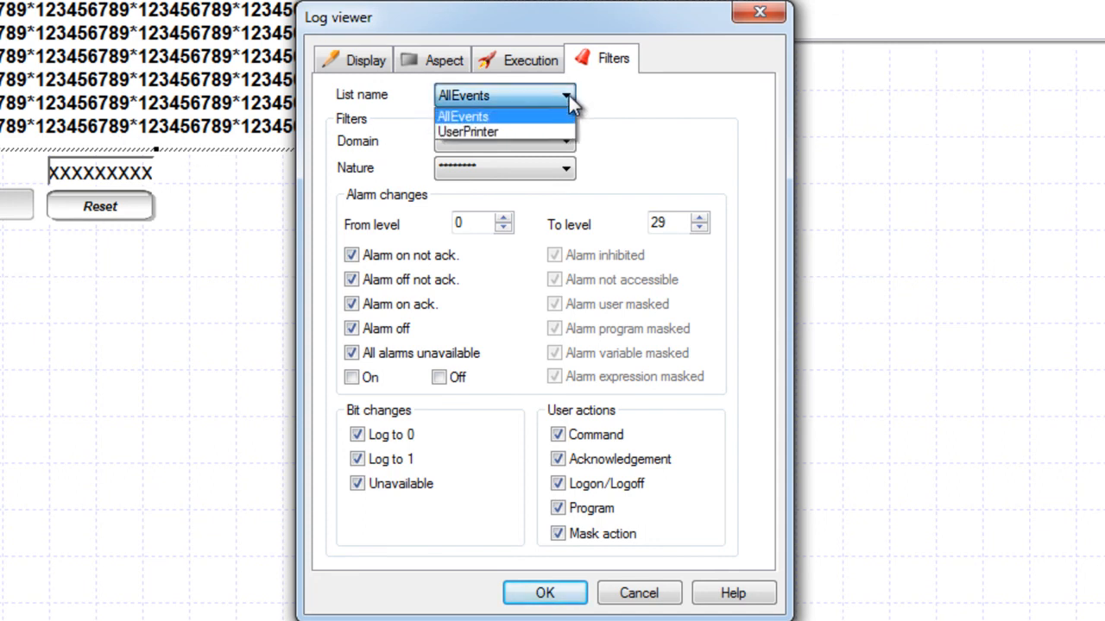
pyautogui.click(567, 116)
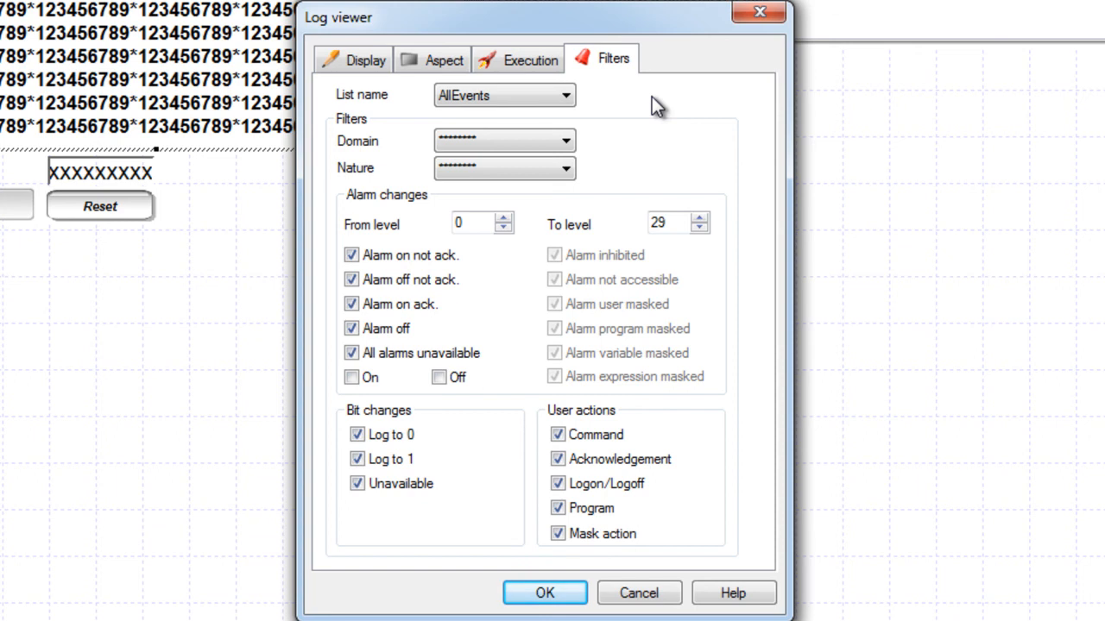
# - Set the log viewer's background colour to grey in its display settings
pyautogui.click(385, 60)
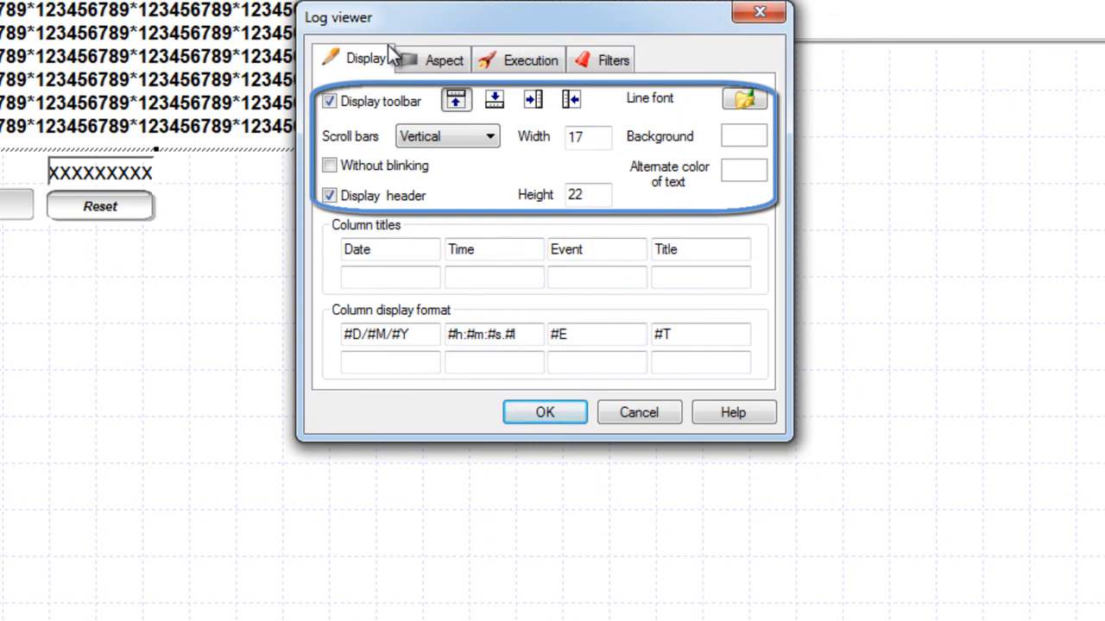
pyautogui.click(760, 141)
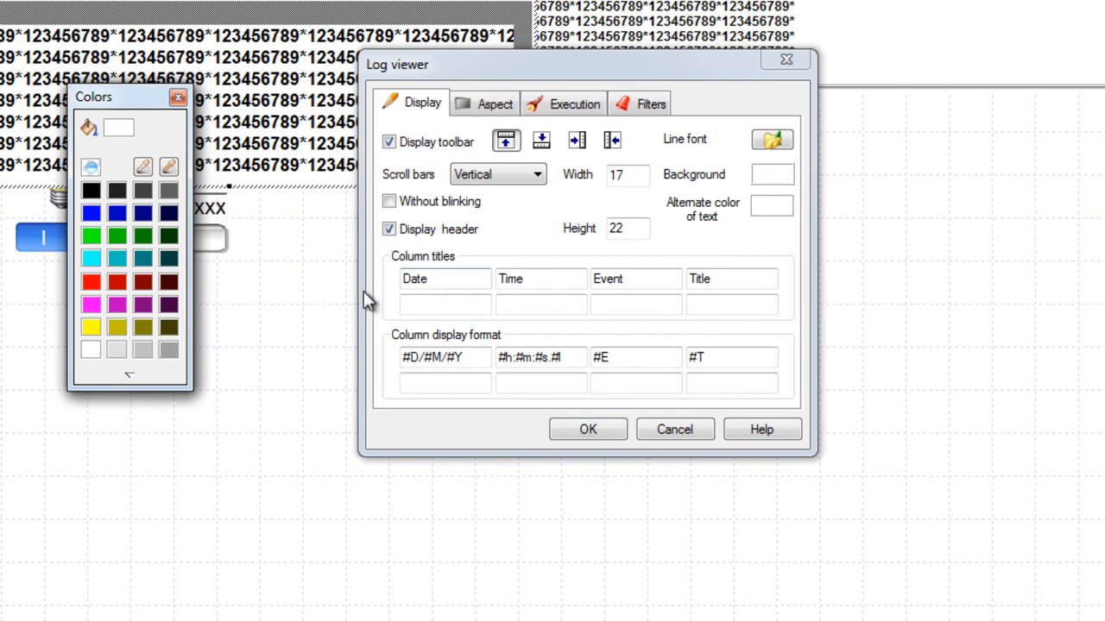
pyautogui.click(168, 349)
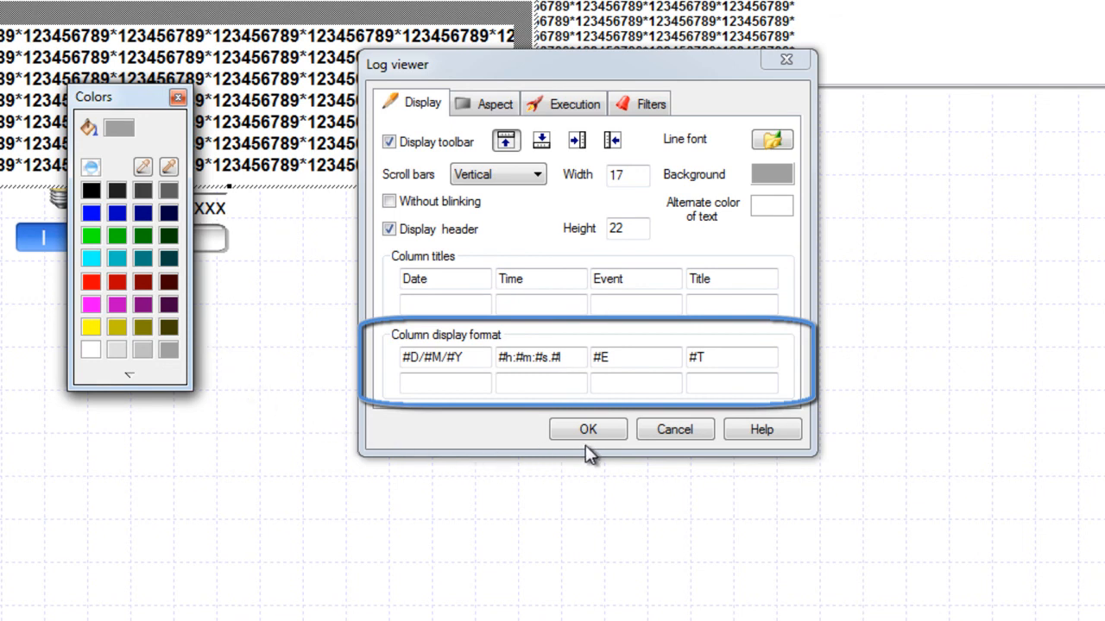
# - Look up the format character for the threshold value in the help topic on configuring the Log Viewer line format
pyautogui.click(775, 428)
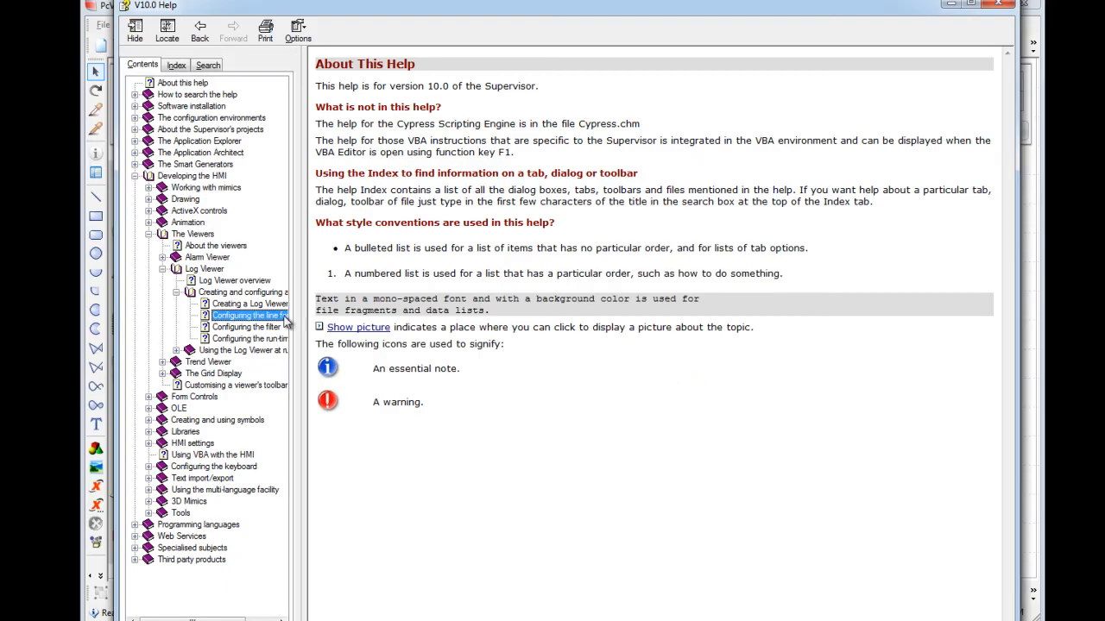
pyautogui.click(281, 318)
pyautogui.moveTo(308, 316); pyautogui.dragTo(346, 317)
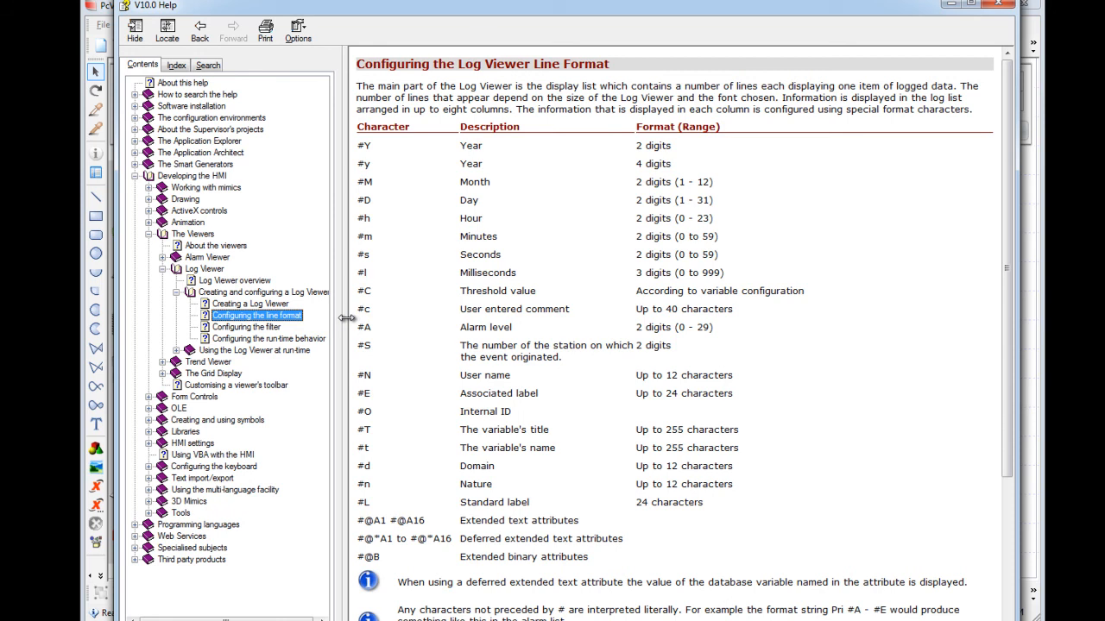
pyautogui.click(364, 290)
pyautogui.moveTo(361, 291); pyautogui.dragTo(783, 285)
pyautogui.click(783, 285)
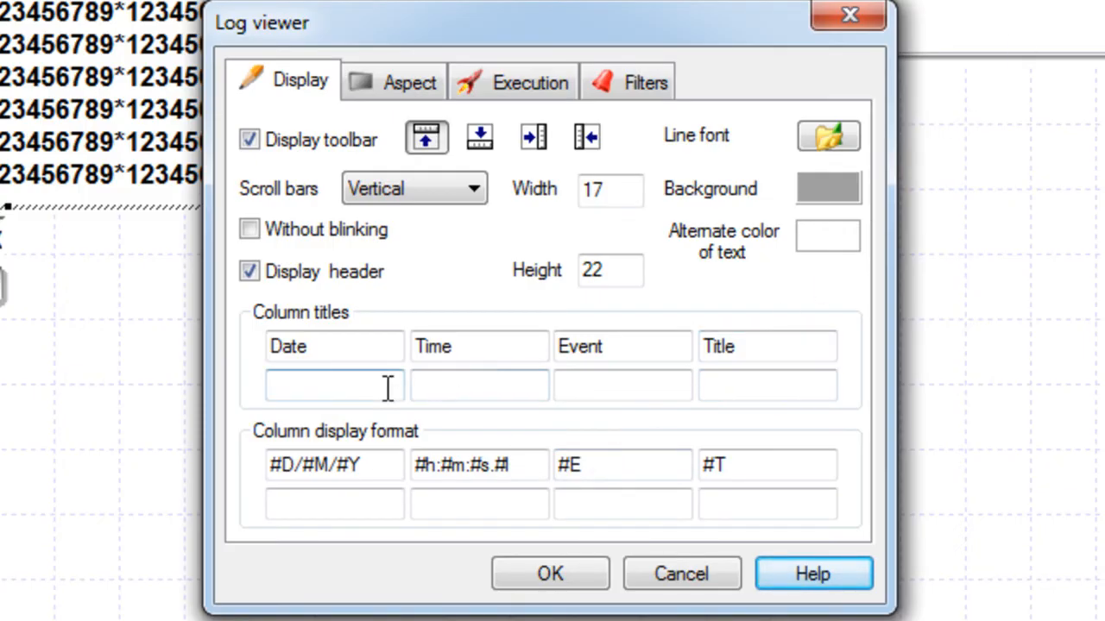
# - Add a fifth column to the log viewer titled Threshold with the display format #C
pyautogui.click(388, 388)
pyautogui.write('Threshold')
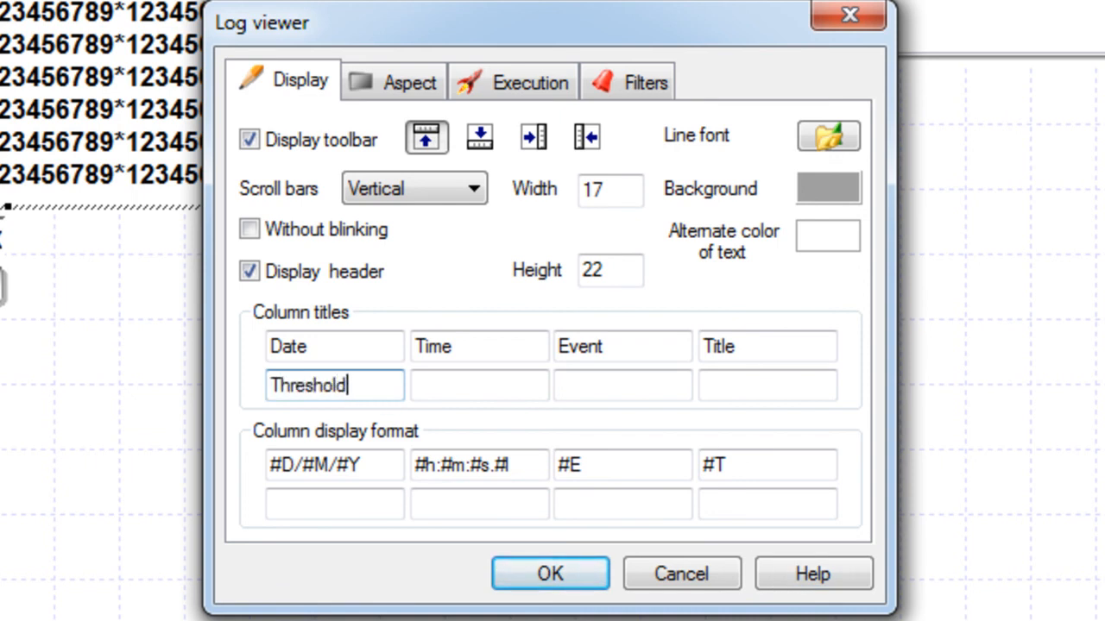
pyautogui.click(356, 509)
pyautogui.write('#C')
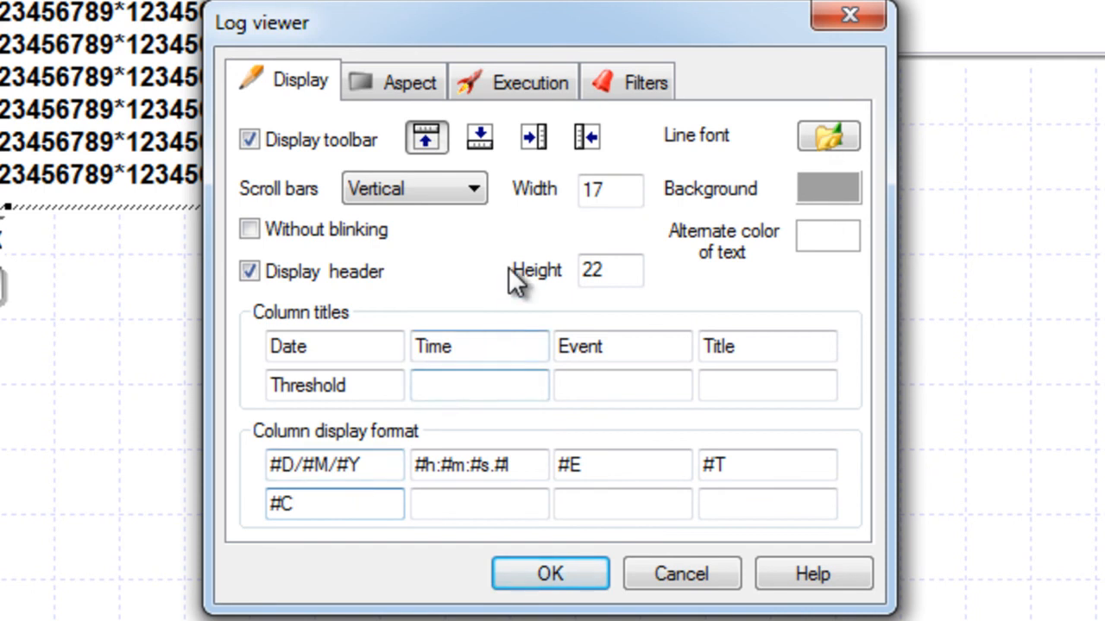
# - Enable sorting in the log viewer's runtime allowances and confirm the viewer's configuration
pyautogui.click(573, 77)
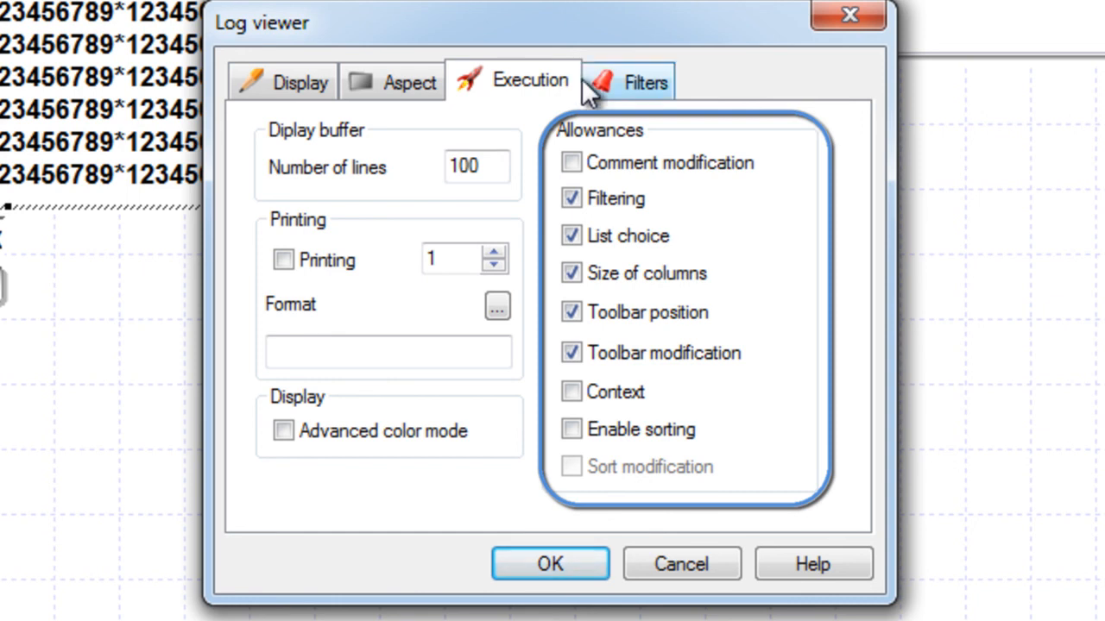
pyautogui.click(573, 429)
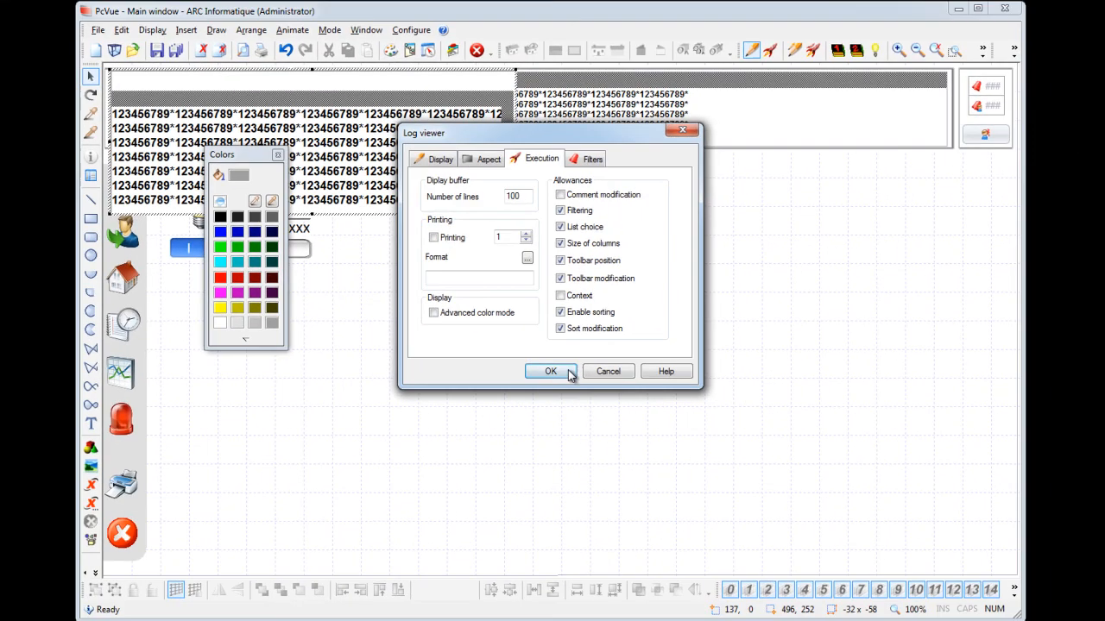
pyautogui.click(550, 371)
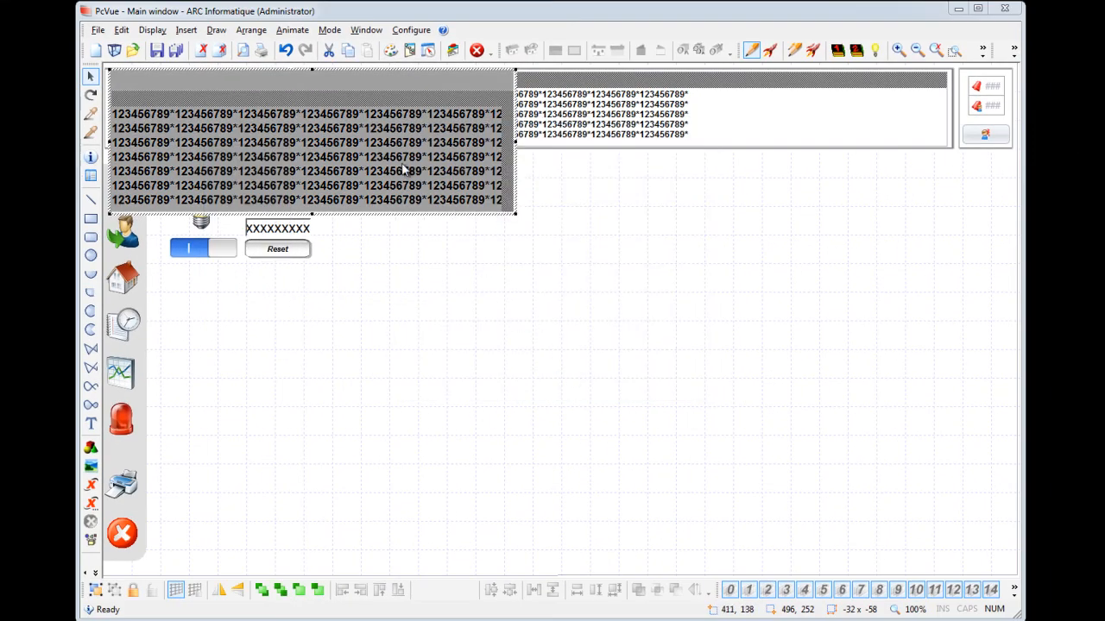
# - Move and enlarge the log viewer to about 1186 x 406 beneath the light controls and switch the mimic to run mode
pyautogui.moveTo(352, 129); pyautogui.dragTo(402, 333)
pyautogui.moveTo(567, 419); pyautogui.dragTo(1012, 563)
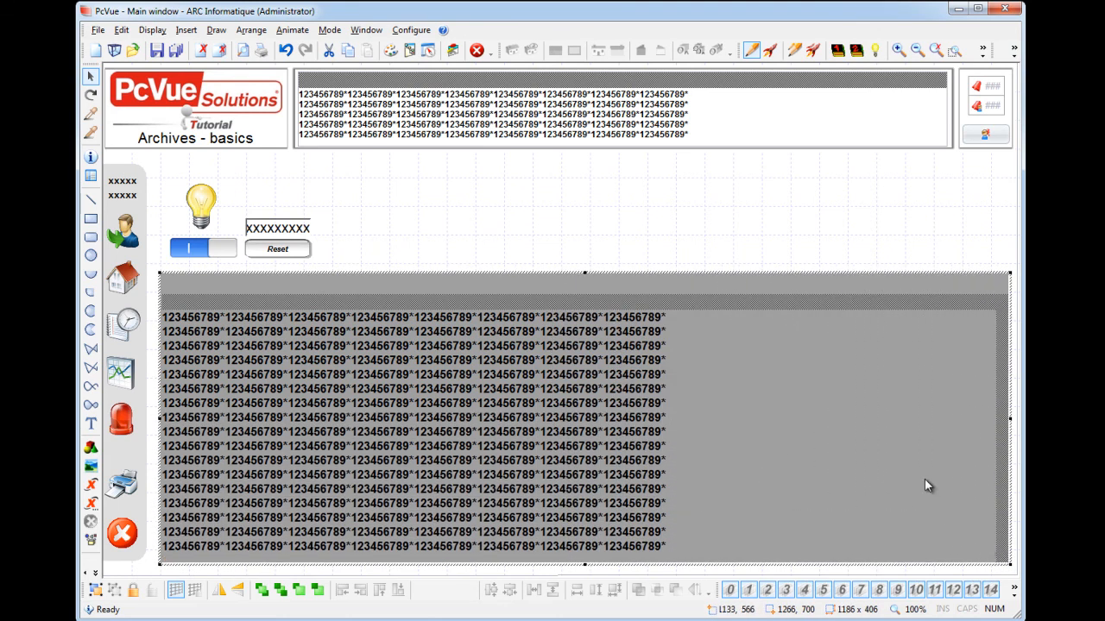
pyautogui.rightClick(687, 235)
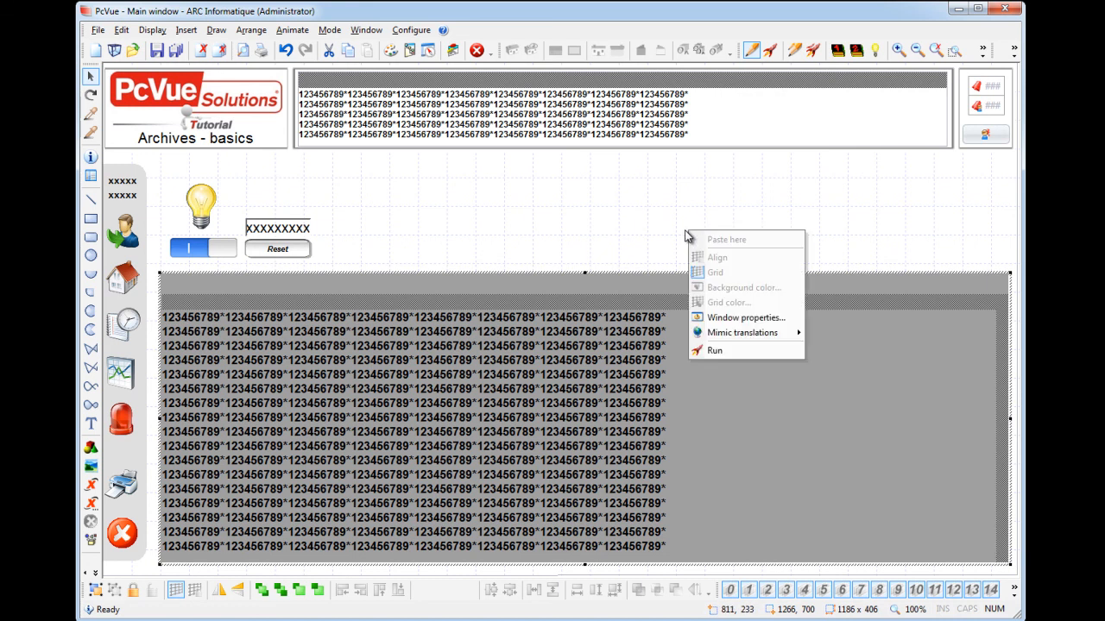
pyautogui.click(748, 351)
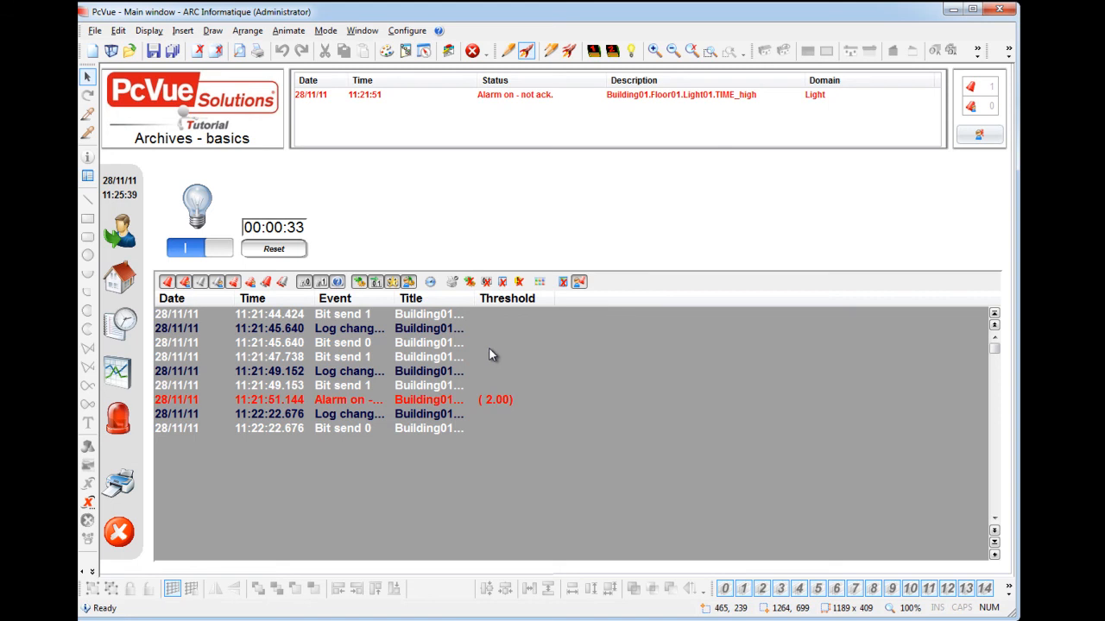
# - Narrow the Date column and widen the Title and Event columns of the log viewer so their full texts fit
pyautogui.moveTo(236, 298); pyautogui.dragTo(210, 298)
pyautogui.moveTo(450, 297); pyautogui.dragTo(718, 297)
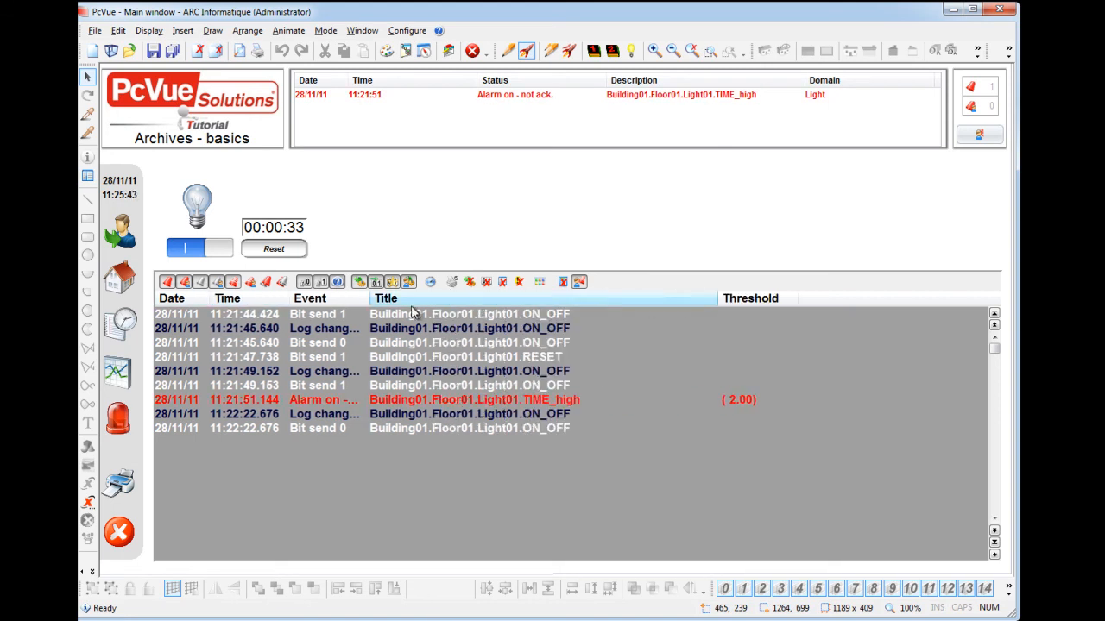
pyautogui.moveTo(369, 297); pyautogui.dragTo(463, 301)
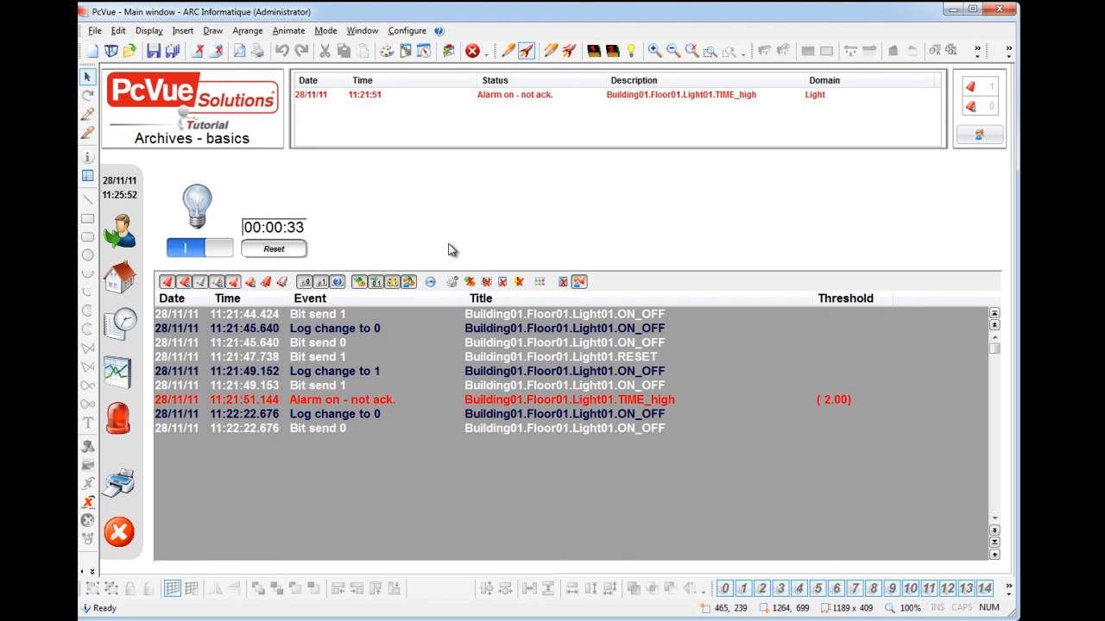
# - Switch the light on, reset its time counter and bring the log viewer to the latest events
pyautogui.click(218, 249)
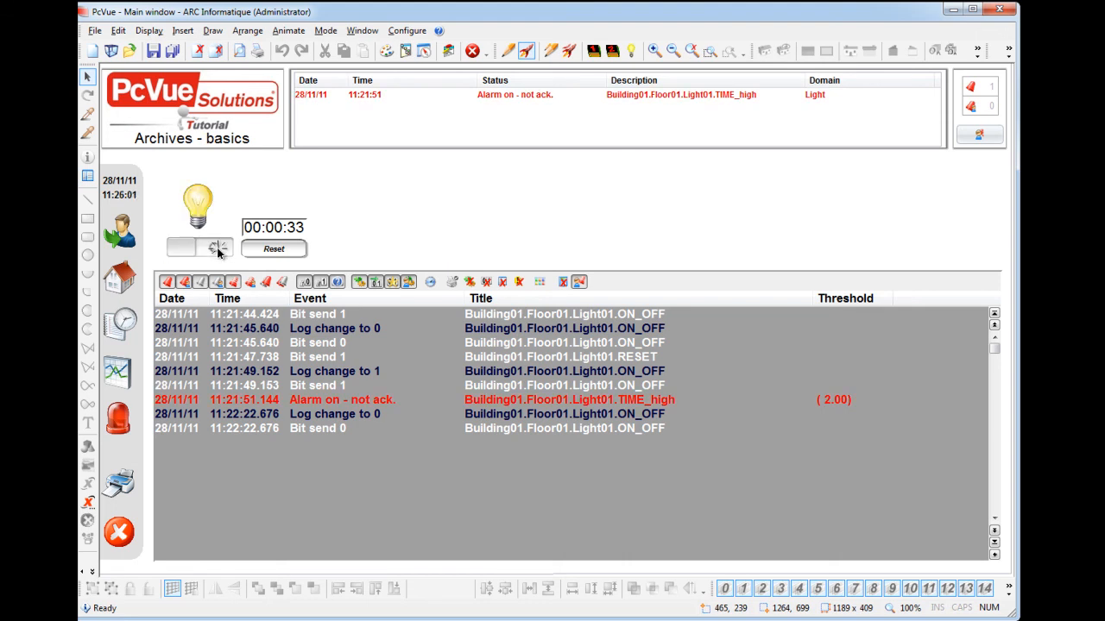
pyautogui.click(280, 248)
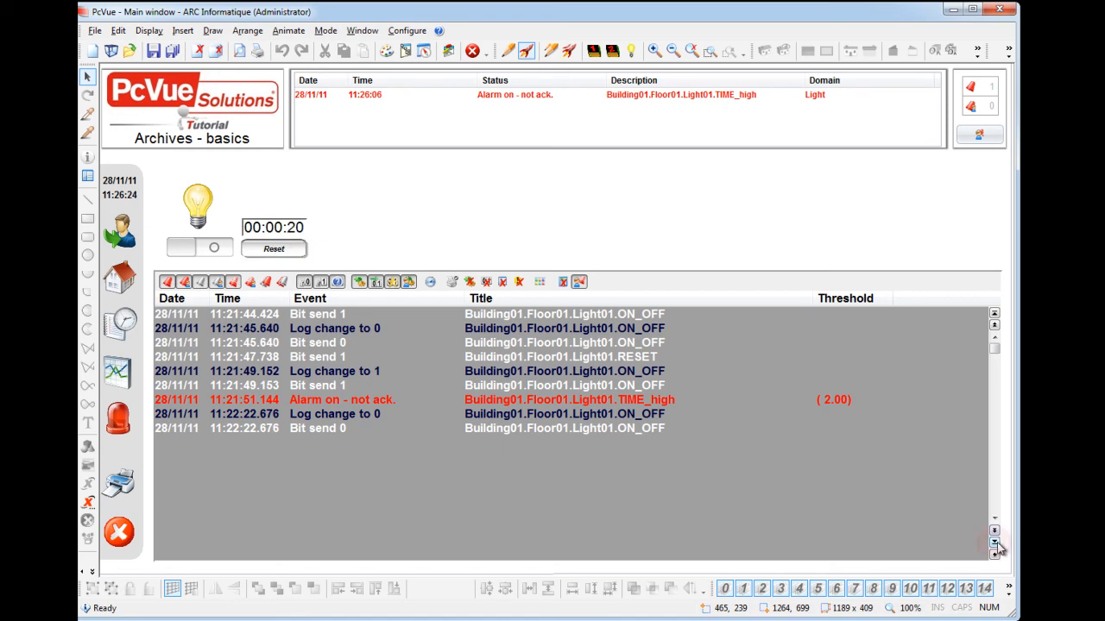
pyautogui.click(994, 542)
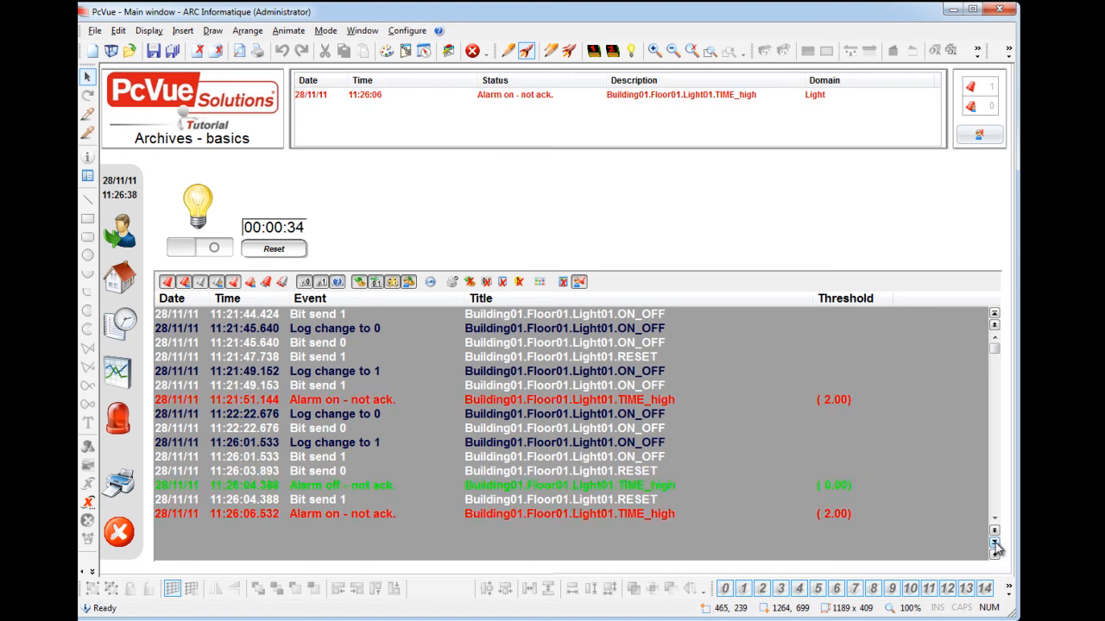
# - Sort the logged events by the Event column in descending order
pyautogui.click(433, 297)
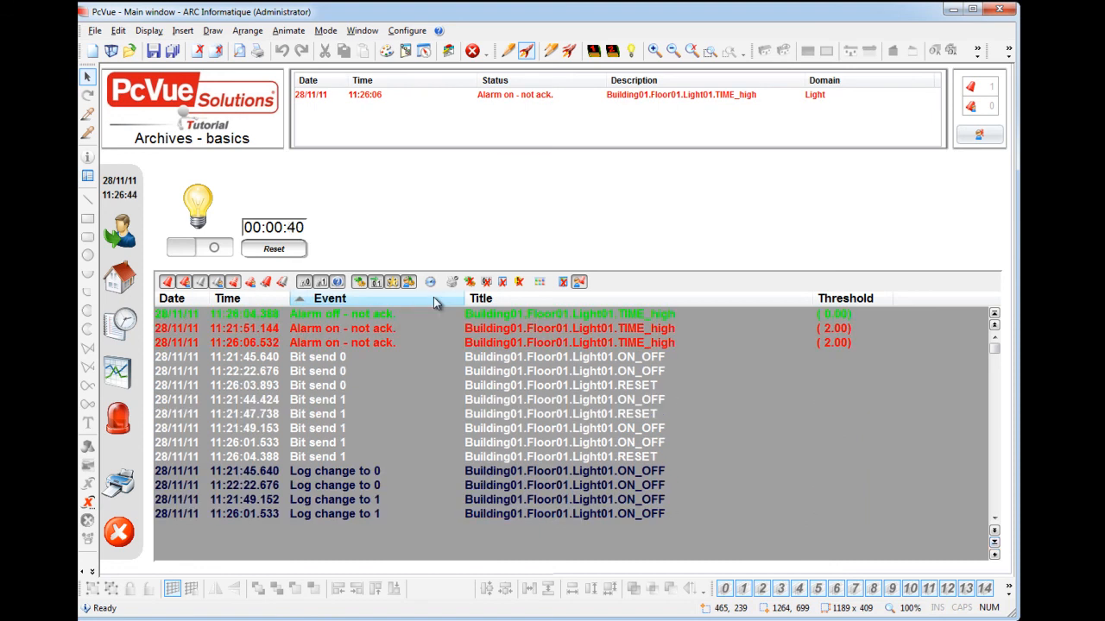
pyautogui.click(434, 297)
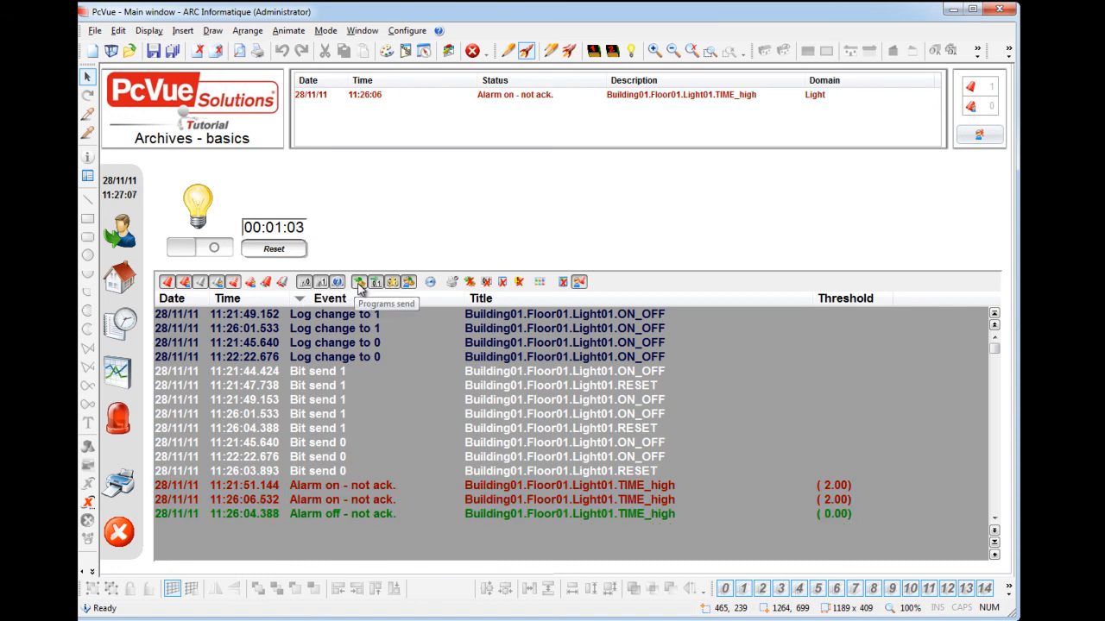
# - Filter out the user action events and the log changes to 1 and 0 from the log viewer
pyautogui.click(410, 286)
pyautogui.click(395, 283)
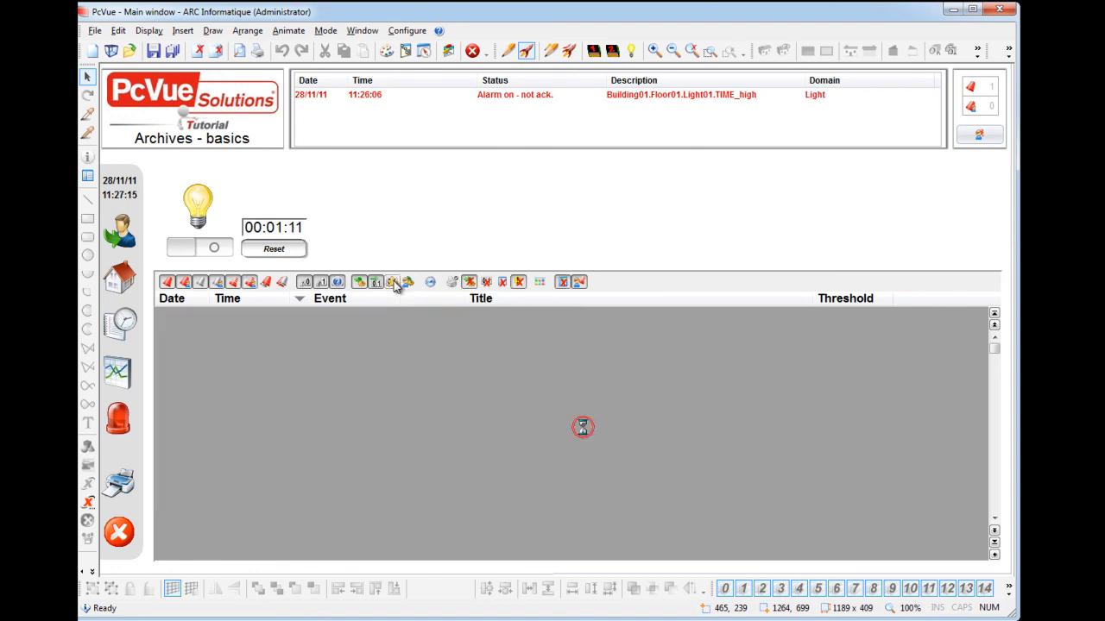
pyautogui.click(376, 283)
pyautogui.click(321, 283)
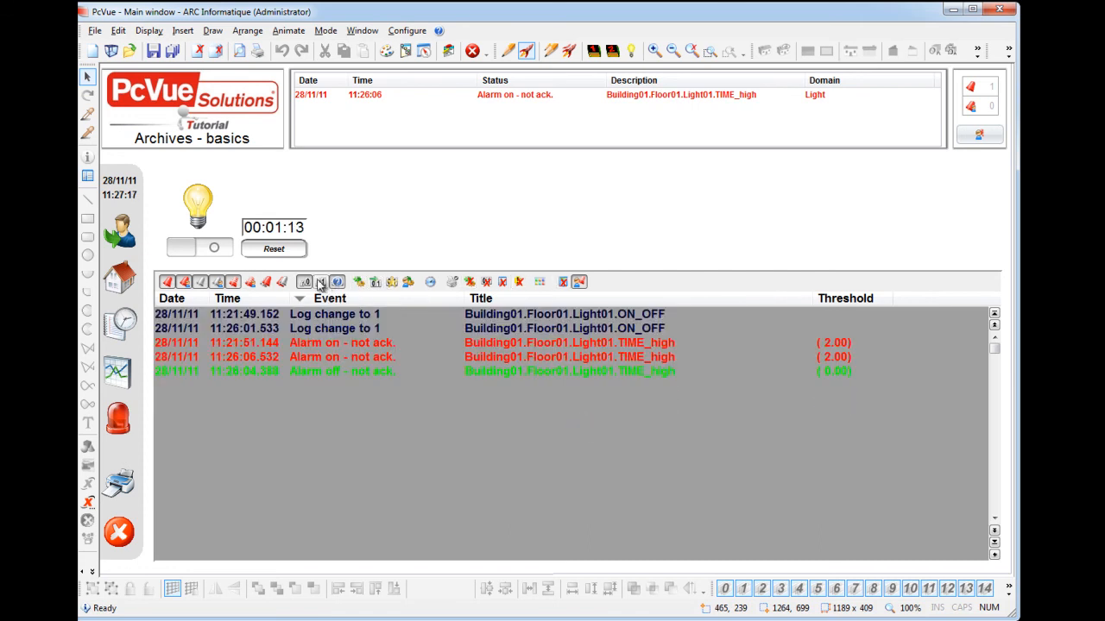
pyautogui.click(306, 284)
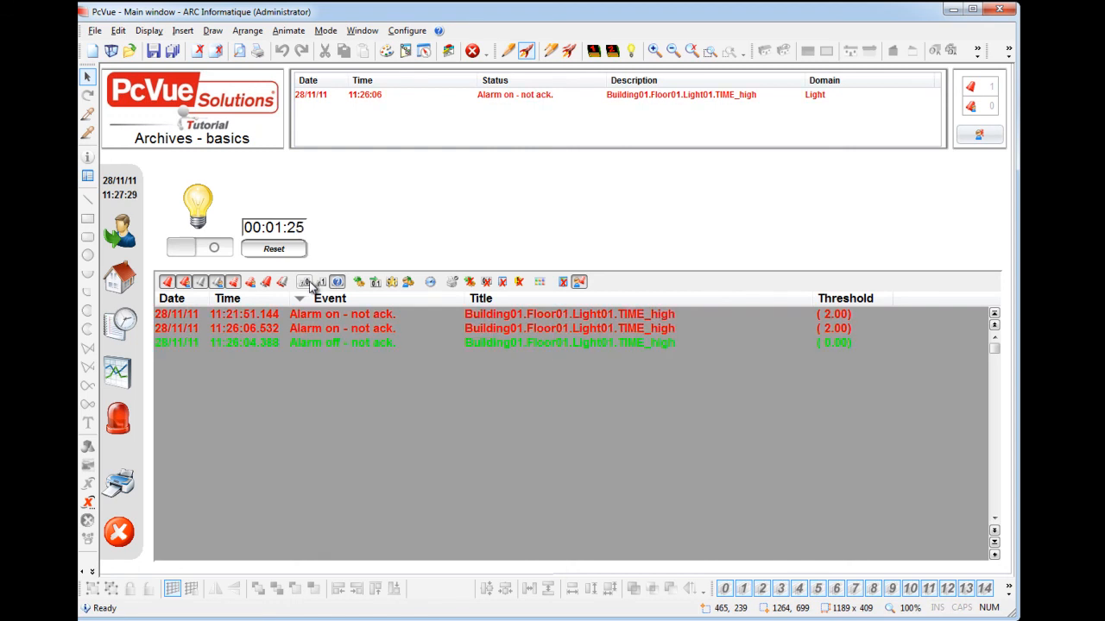
# - Limit the displayed logs to the period from 11:24:51 to 11:26:51 on 28 November 2011
pyautogui.click(431, 283)
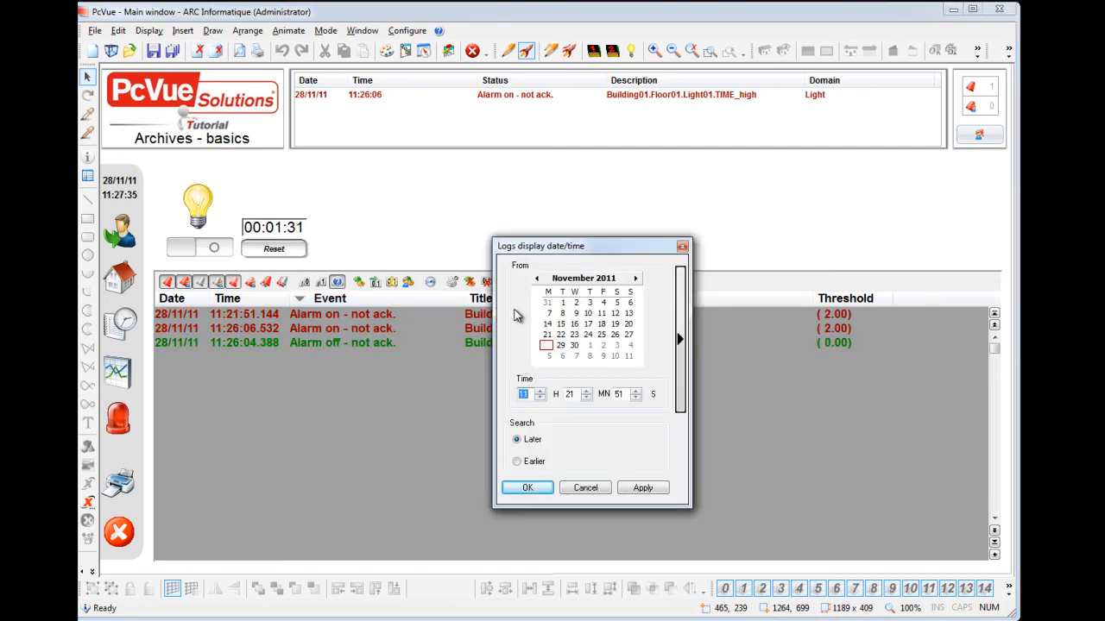
pyautogui.click(680, 342)
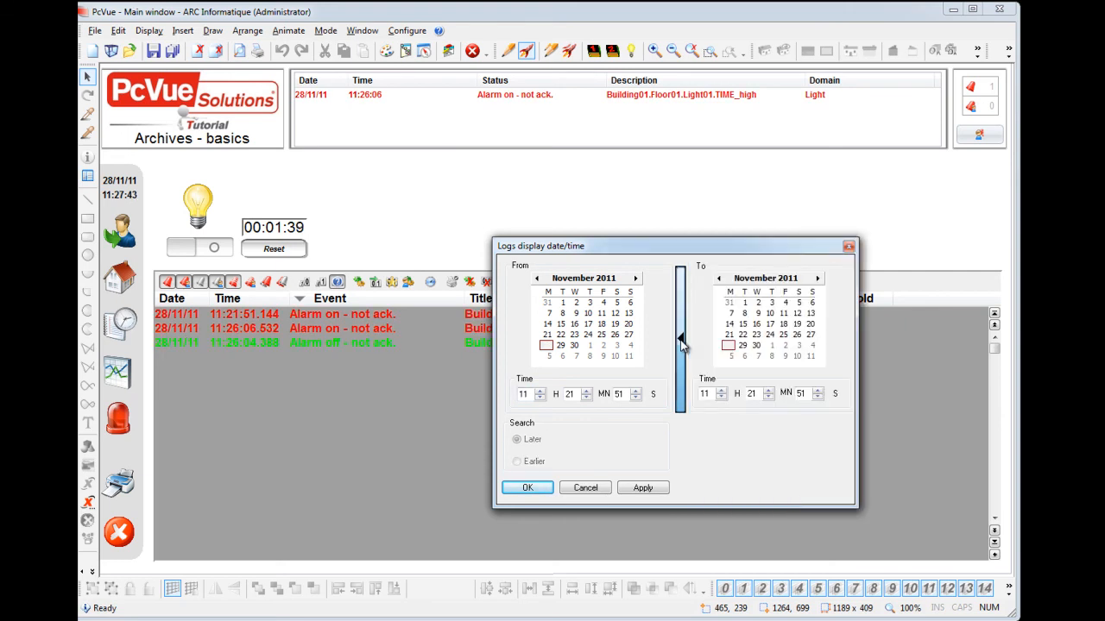
pyautogui.doubleClick(570, 393)
pyautogui.write('2')
pyautogui.doubleClick(753, 394)
pyautogui.click(647, 489)
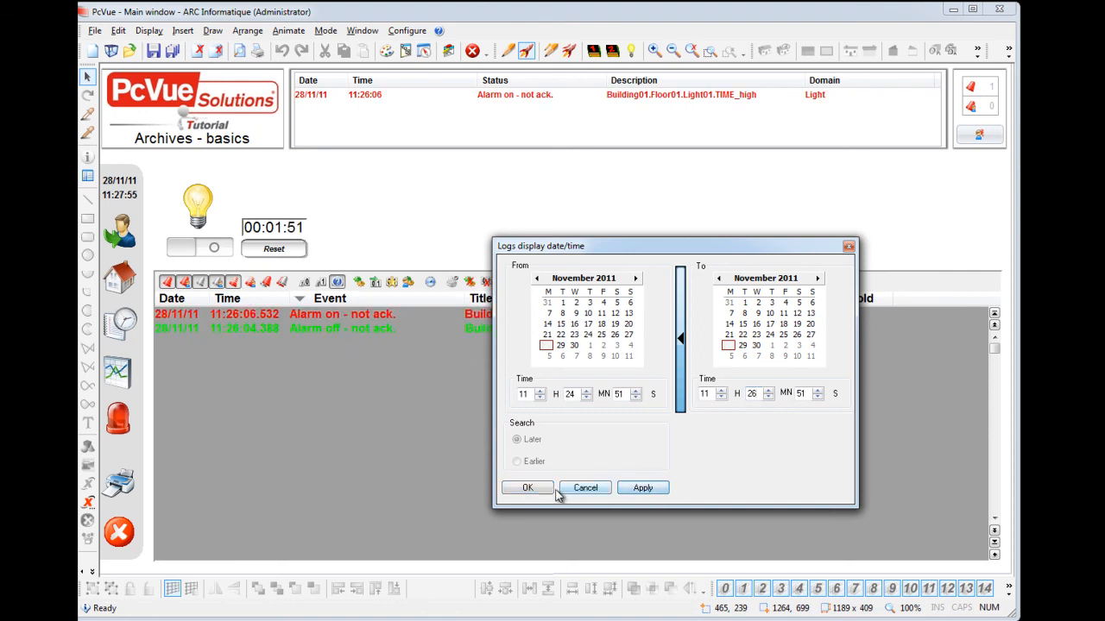
pyautogui.click(528, 488)
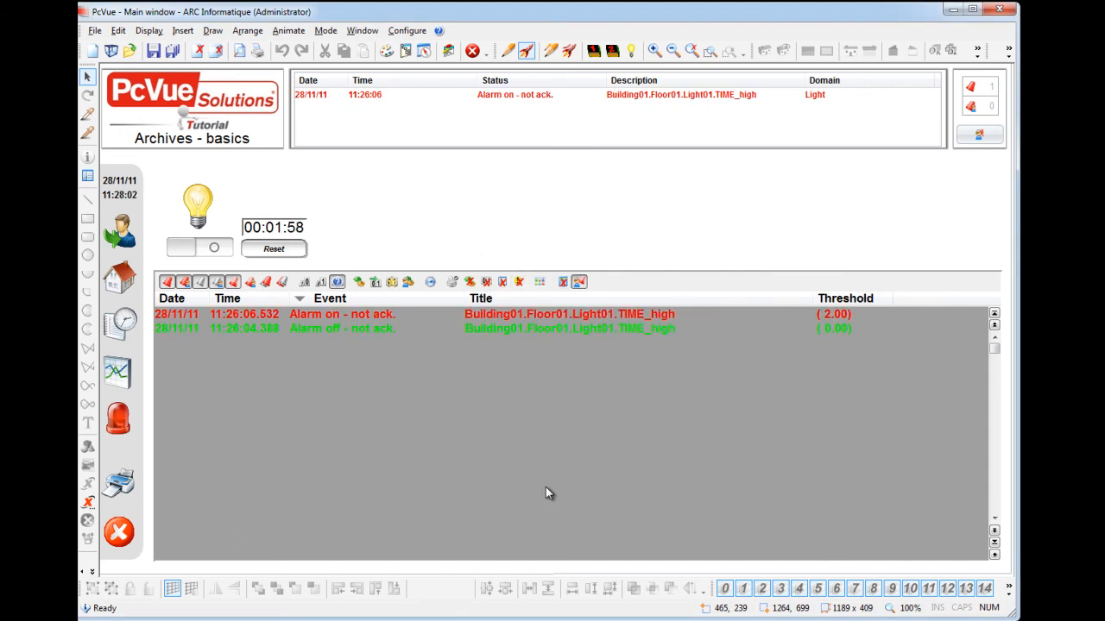
# - Dock the log viewer's toolbar along its left edge and return it to the top edge
pyautogui.click(607, 287)
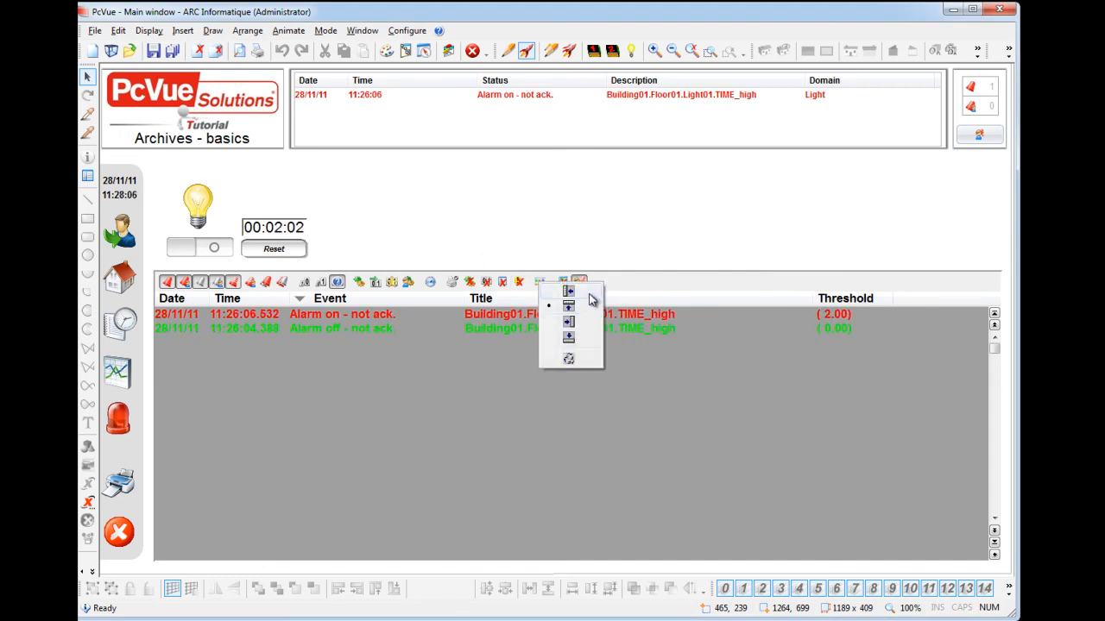
pyautogui.click(592, 321)
pyautogui.click(168, 380)
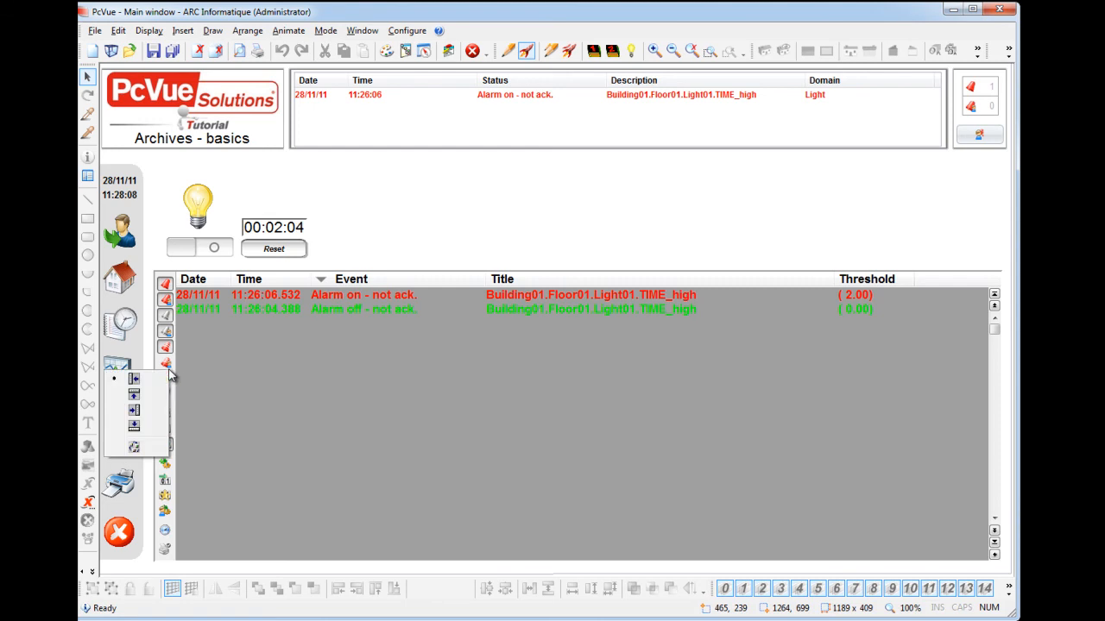
pyautogui.click(162, 399)
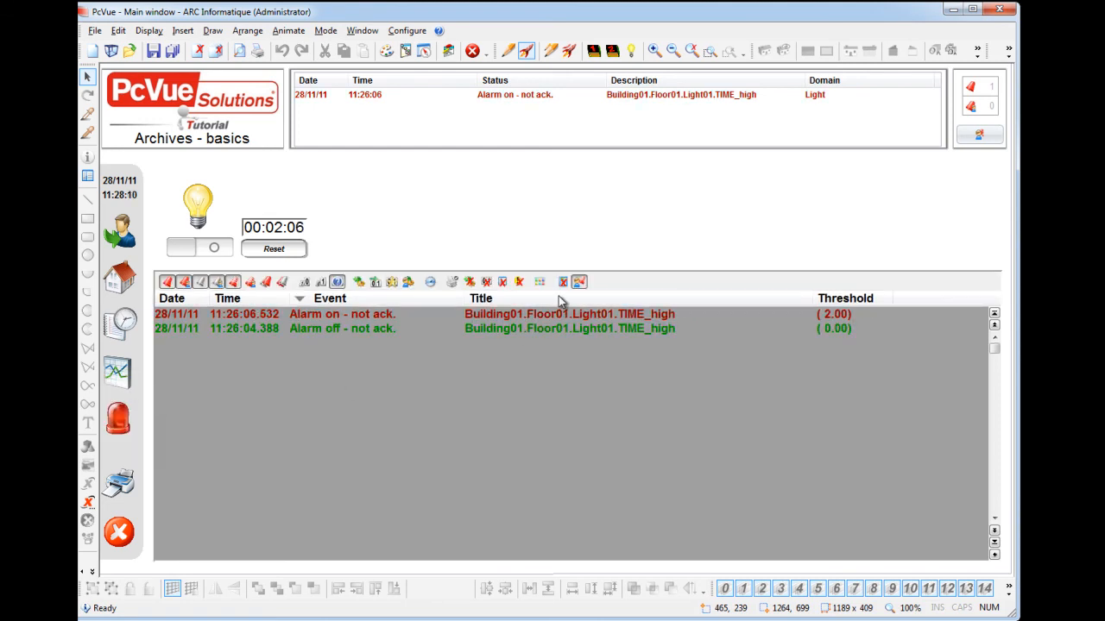
# - Review the buttons available for customizing the log viewer's toolbar and close the customization without changes
pyautogui.click(578, 281)
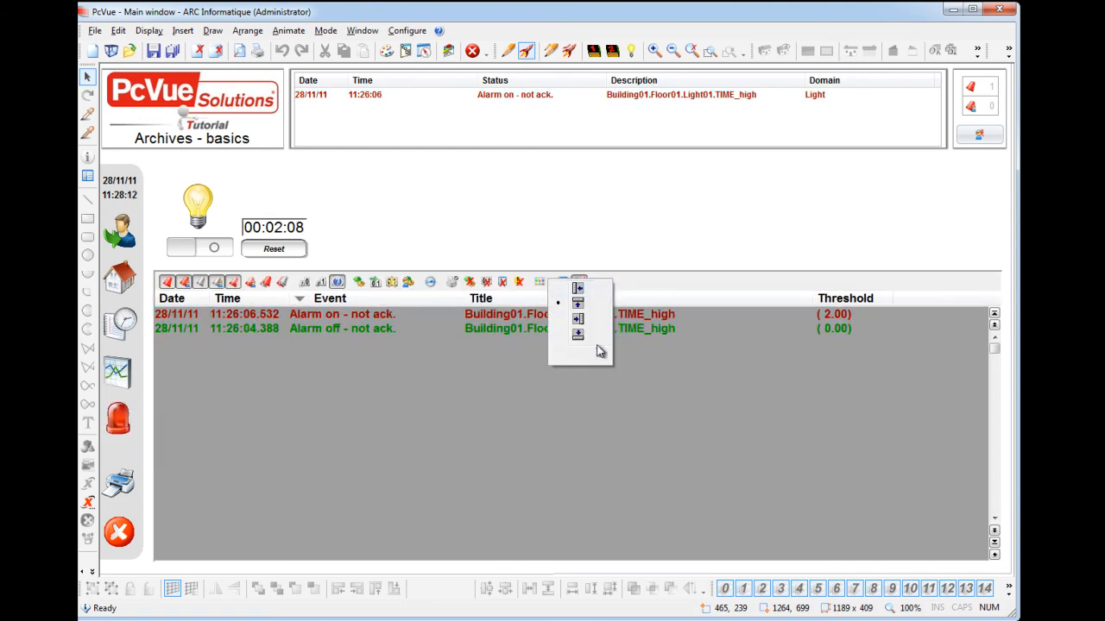
pyautogui.click(596, 352)
pyautogui.moveTo(406, 168); pyautogui.dragTo(407, 102)
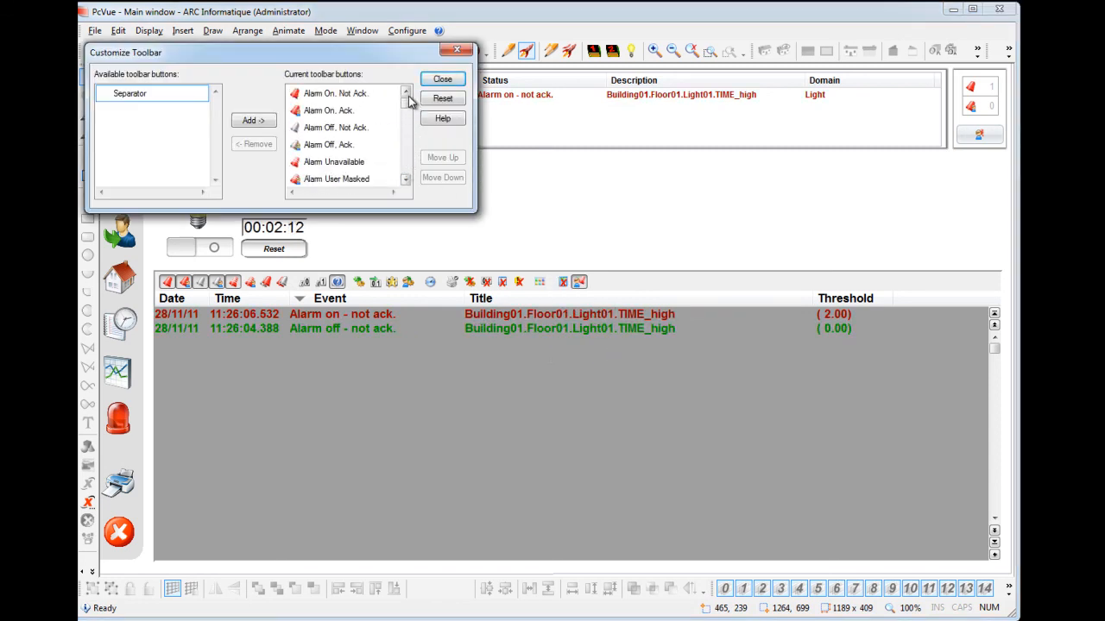
pyautogui.click(442, 80)
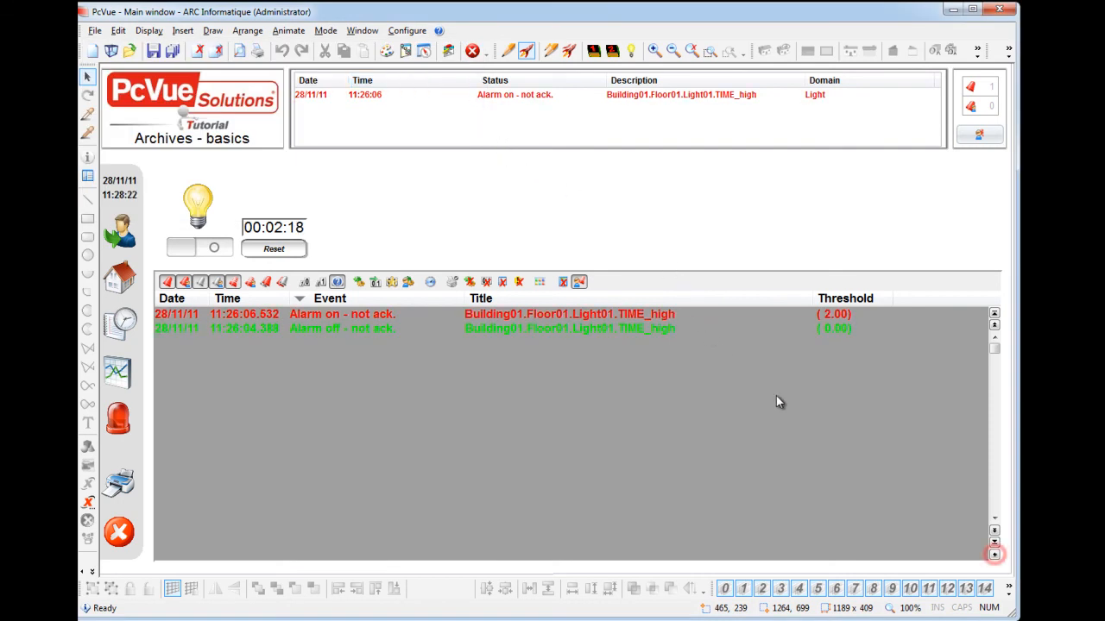
# - Open the log viewer's display filter settings
pyautogui.click(994, 555)
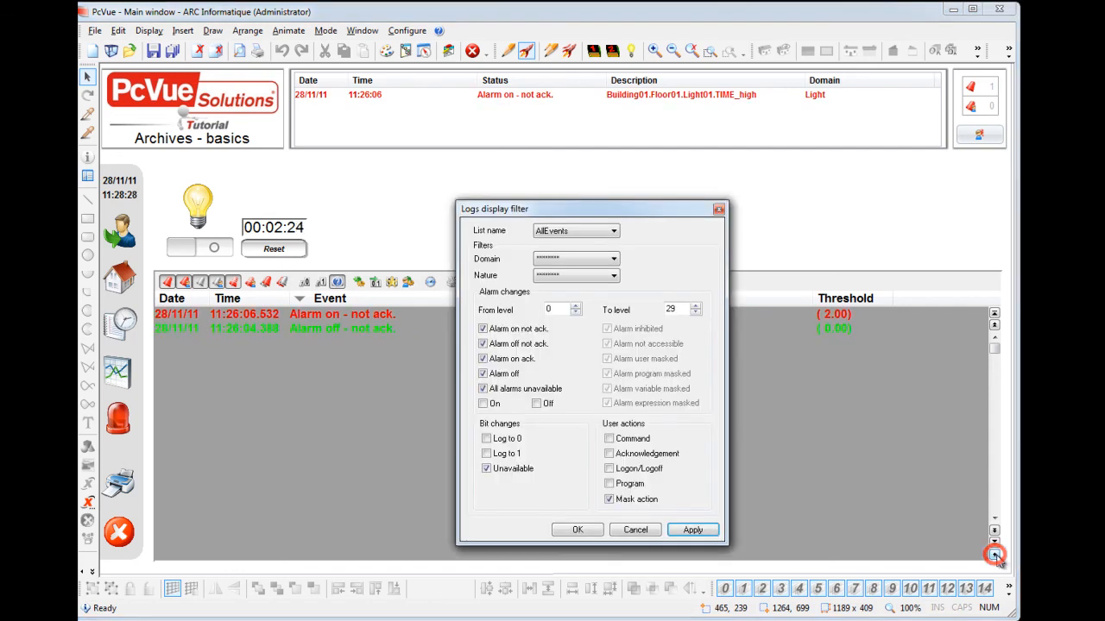